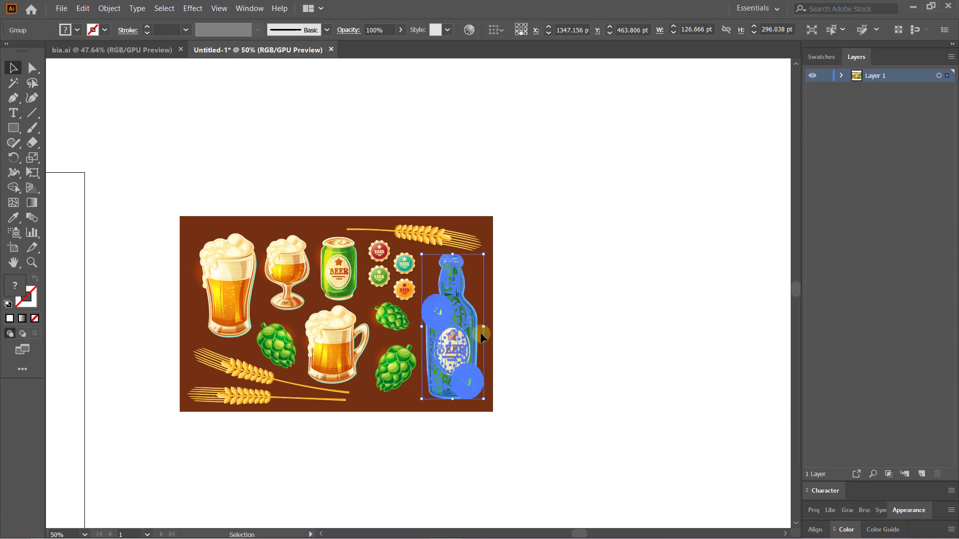
Move the green bottle and the beer glass out of the illustration, with the glass set aside.
drag(450, 334, 638, 299)
drag(249, 287, 687, 283)
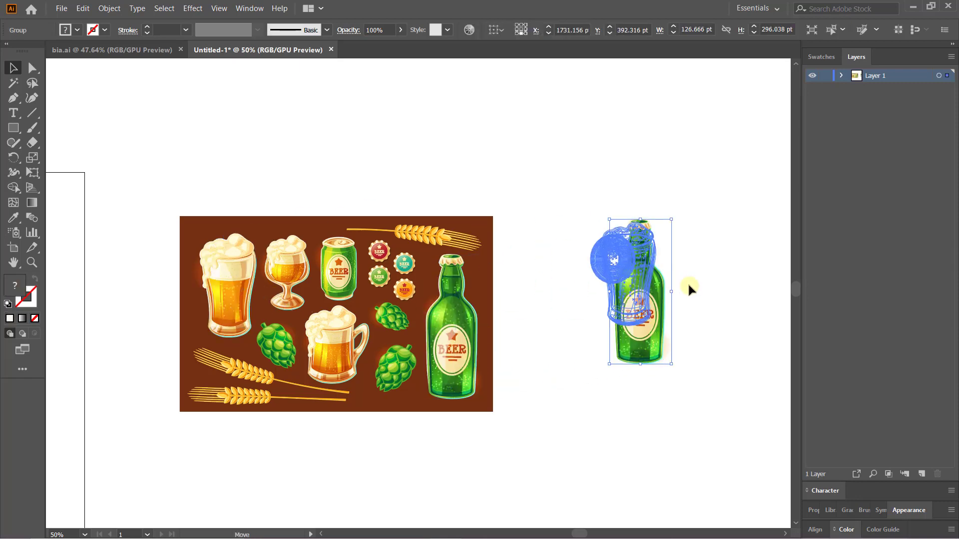
scroll(687, 283, up, 3)
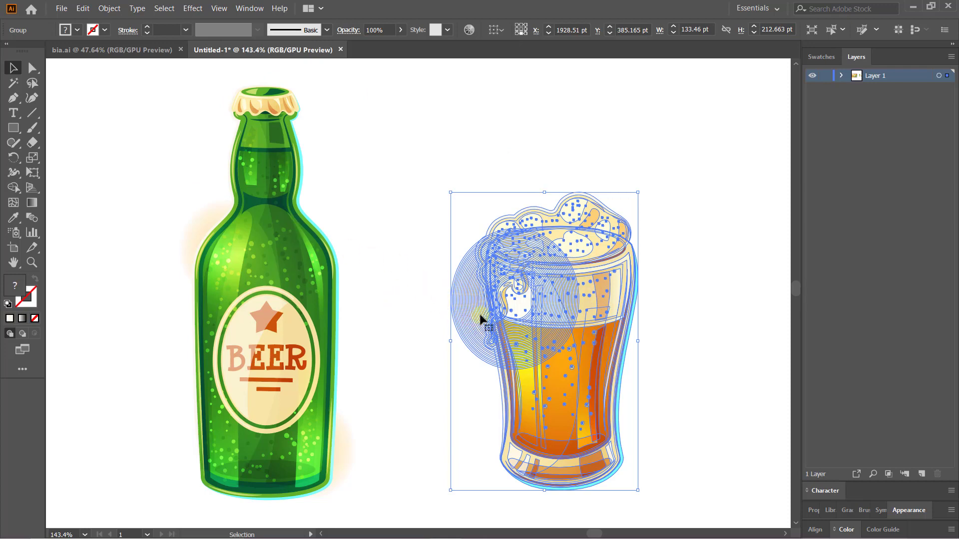
drag(480, 319, 679, 307)
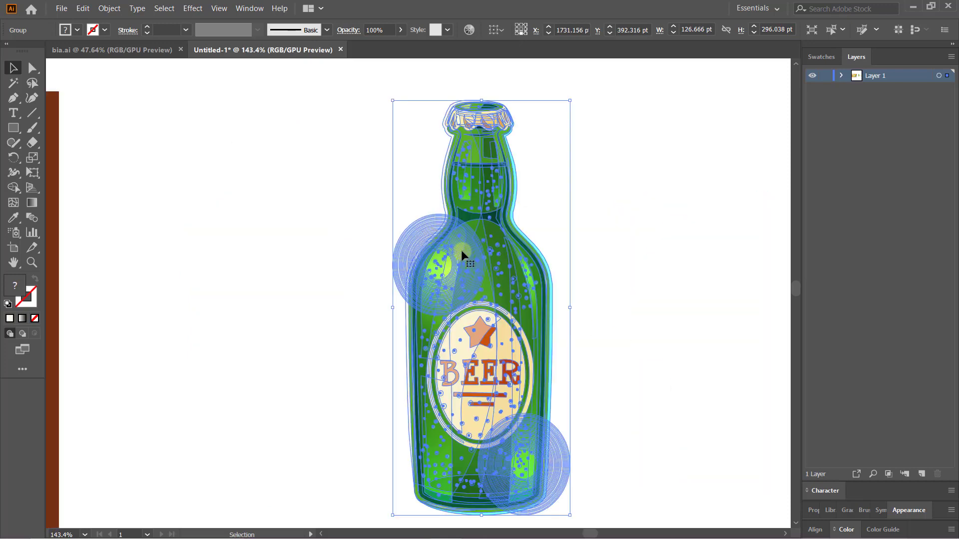
Ungroup the bottle artwork and select its cap on its own.
right_click(454, 255)
click(486, 347)
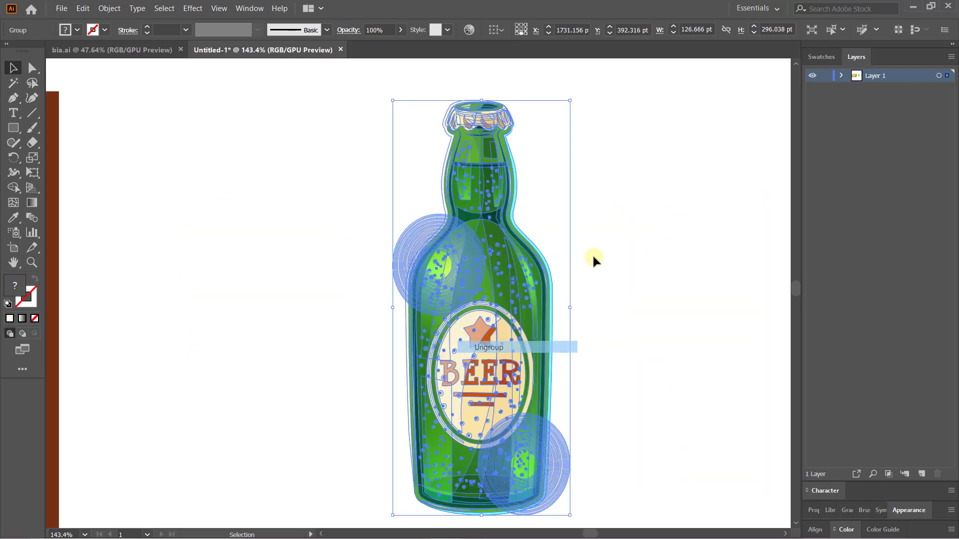
click(389, 247)
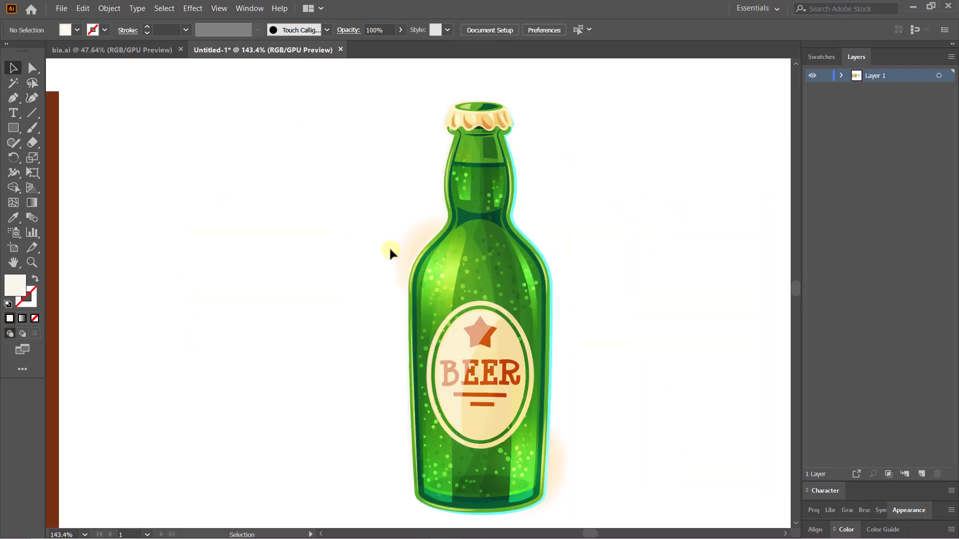
right_click(485, 126)
click(513, 222)
click(469, 130)
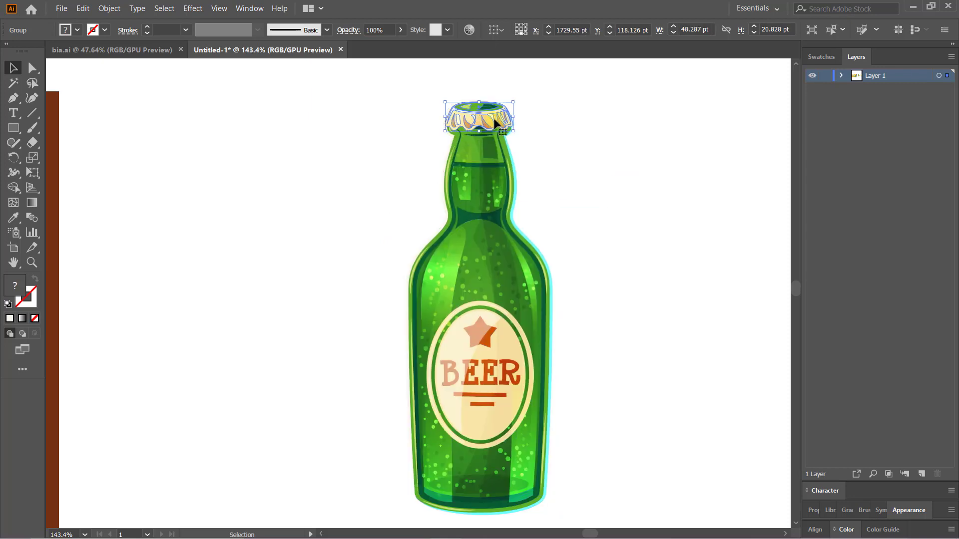
Hide the bottle cap, remove the stray white outline, and select the remaining bottle body.
click(110, 9)
mouse_move(119, 108)
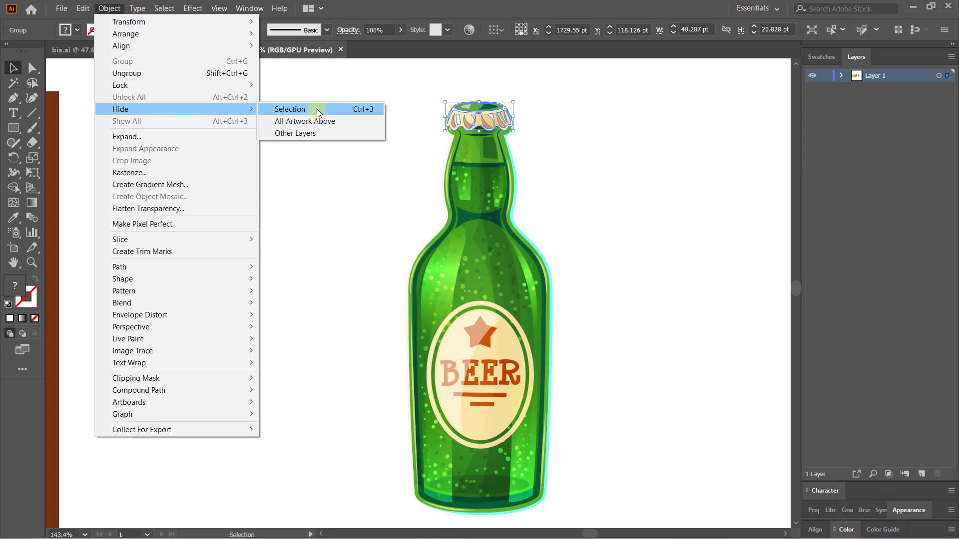
click(375, 109)
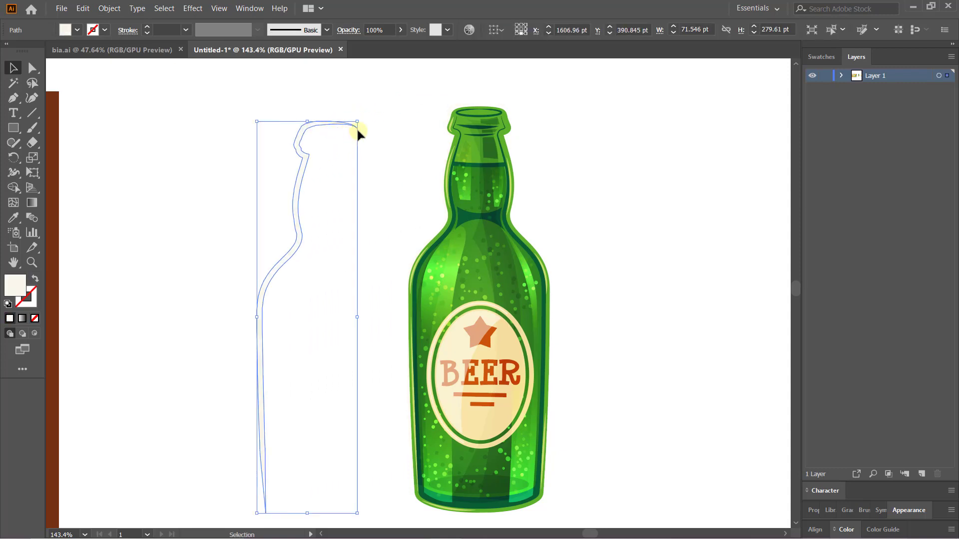
key(ctrl+3)
drag(394, 80, 573, 523)
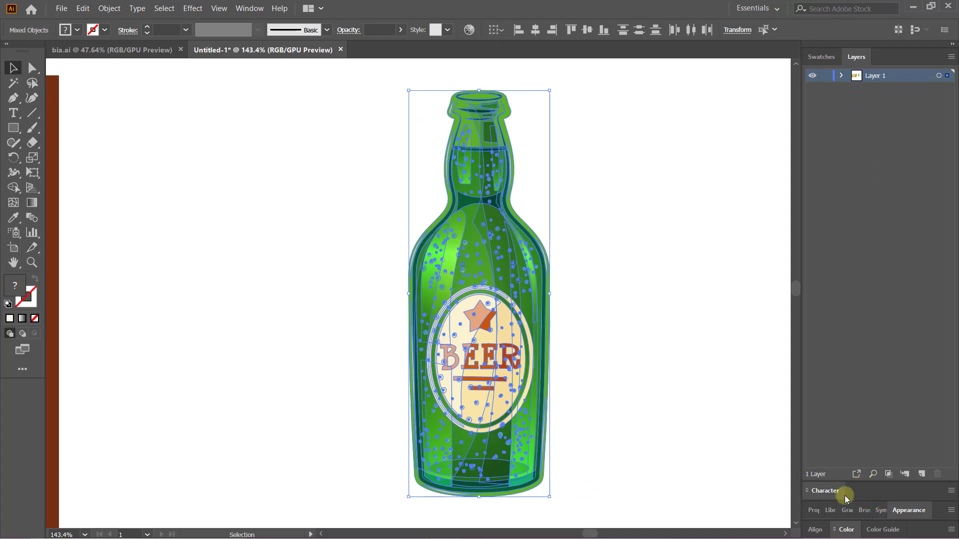
click(826, 491)
click(248, 8)
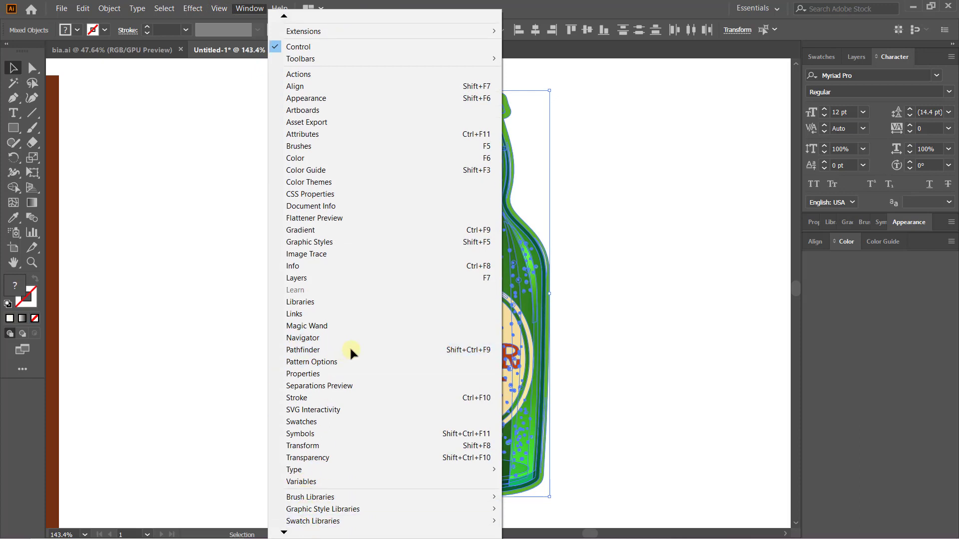
Unite the bottle parts with the docked Pathfinder panel and fill the silhouette red.
click(345, 349)
drag(643, 95, 668, 94)
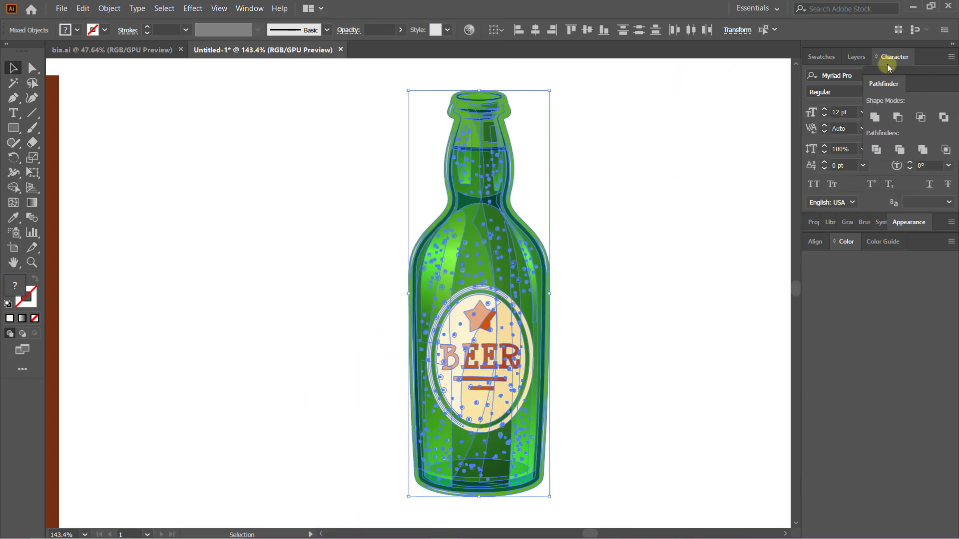
drag(755, 96, 886, 65)
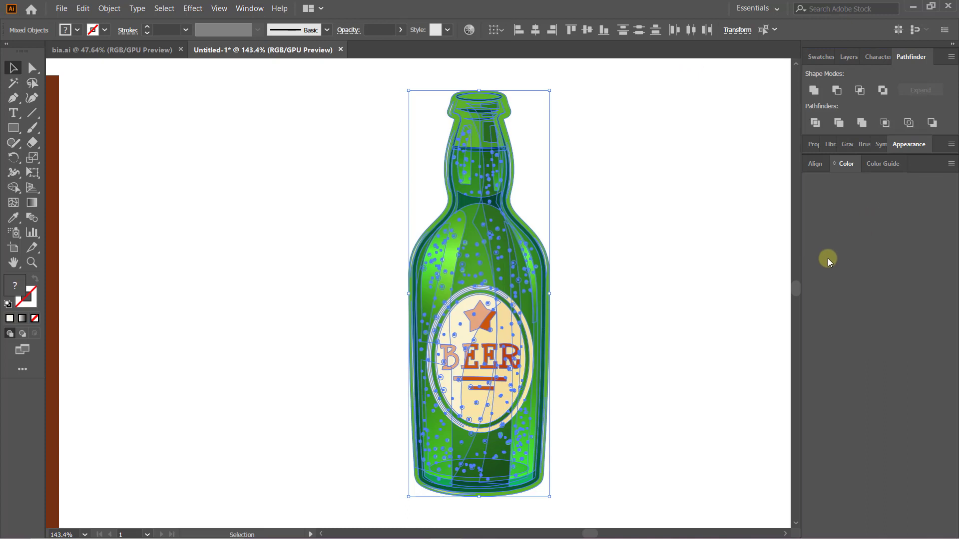
click(814, 89)
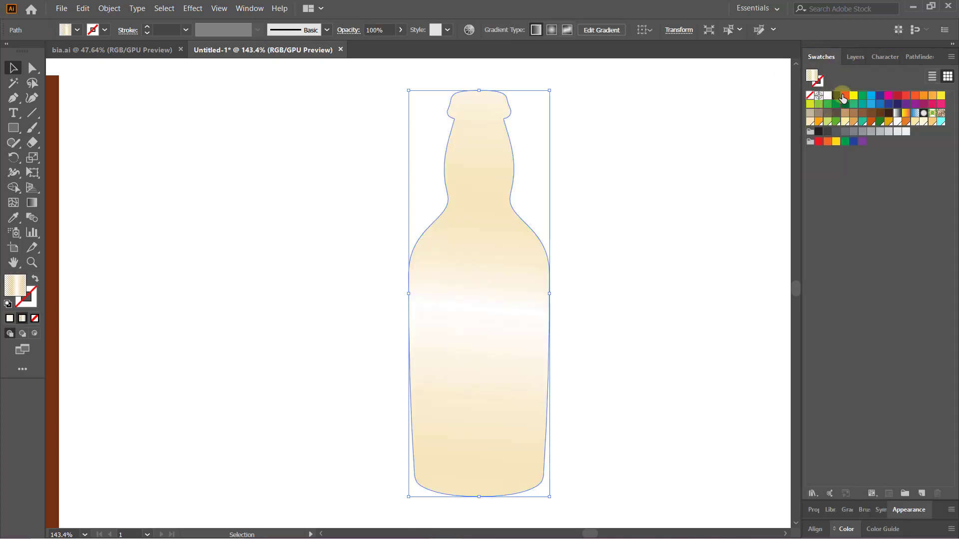
click(843, 96)
click(698, 218)
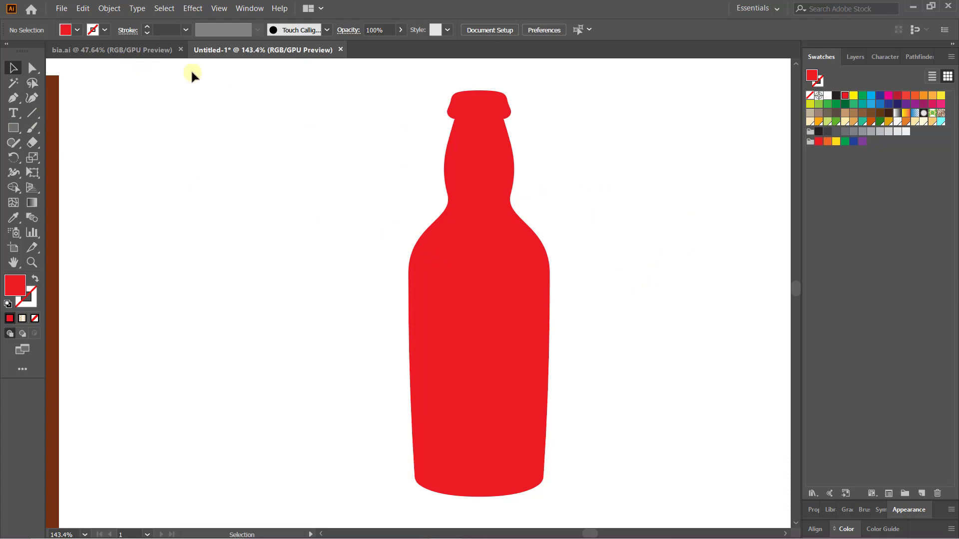
Paste the coloured brand-word list beside the bottle and convert it to outlines.
mouse_move(642, 208)
mouse_down()
mouse_move(498, 188)
mouse_move(692, 126)
mouse_up()
key(ctrl+v)
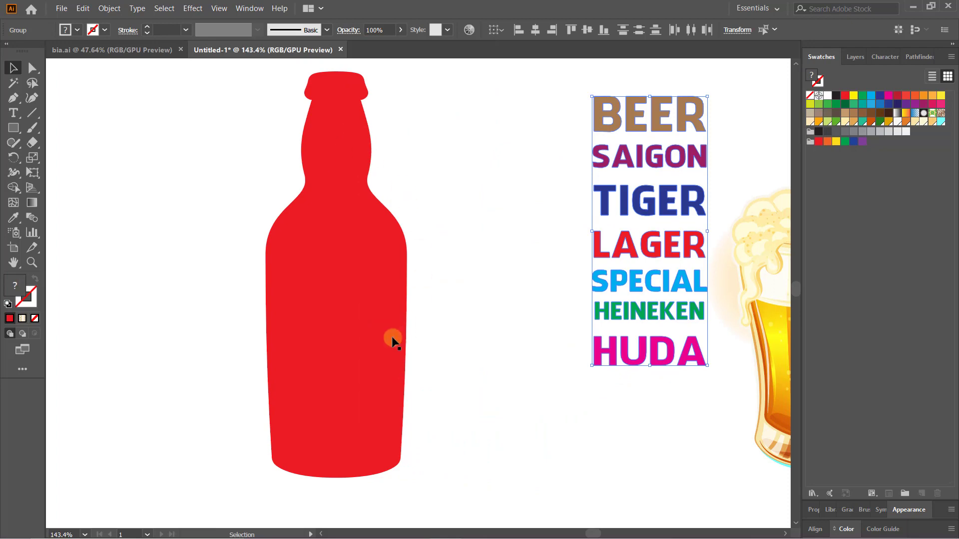
drag(551, 171, 536, 208)
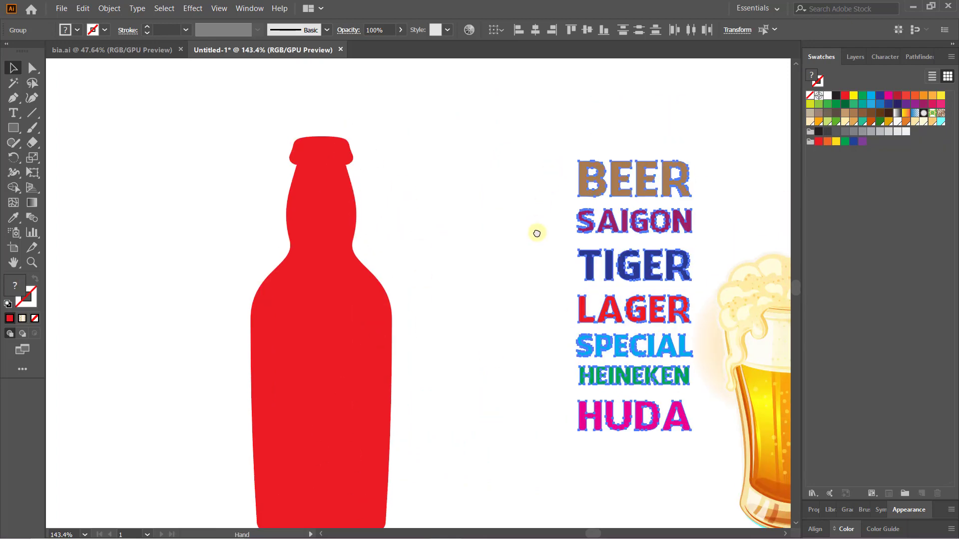
click(13, 113)
key(ctrl+shift+o)
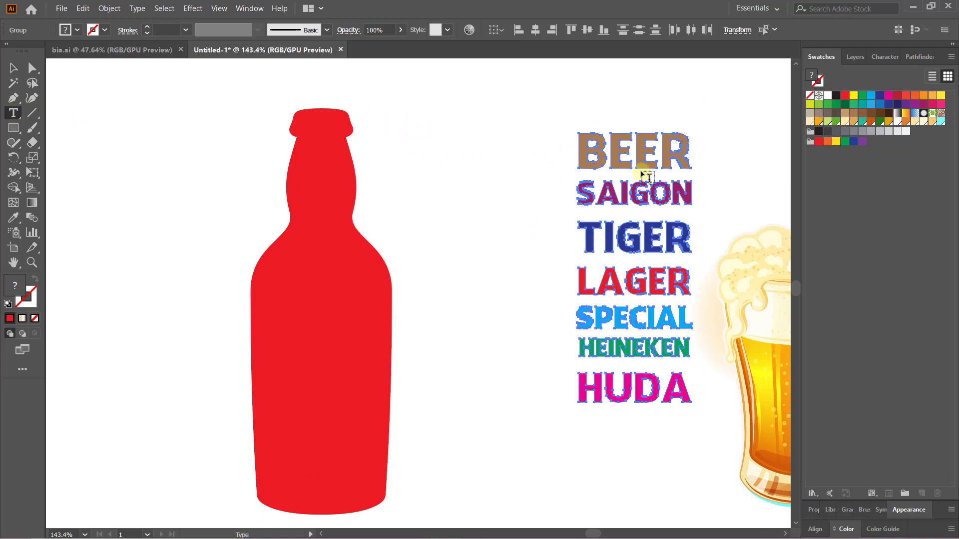
Add a BEER label beside the bottle in Bauhaus 93, enlarged to about 31 pt.
click(448, 155)
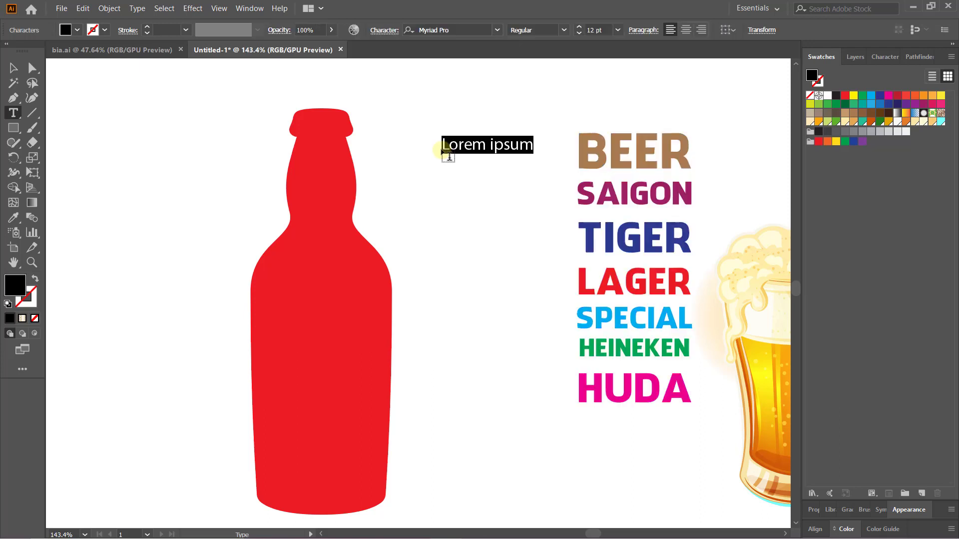
text(bi)
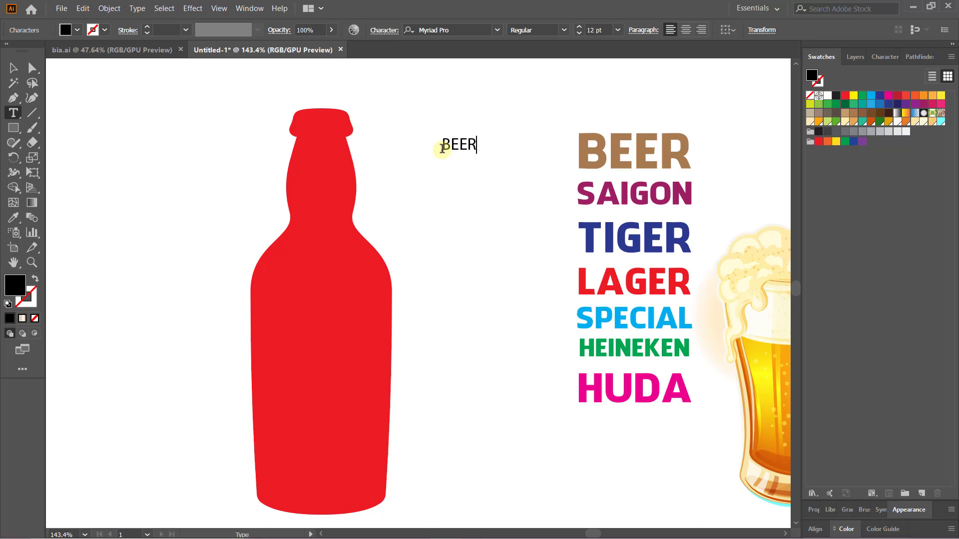
drag(442, 146, 479, 149)
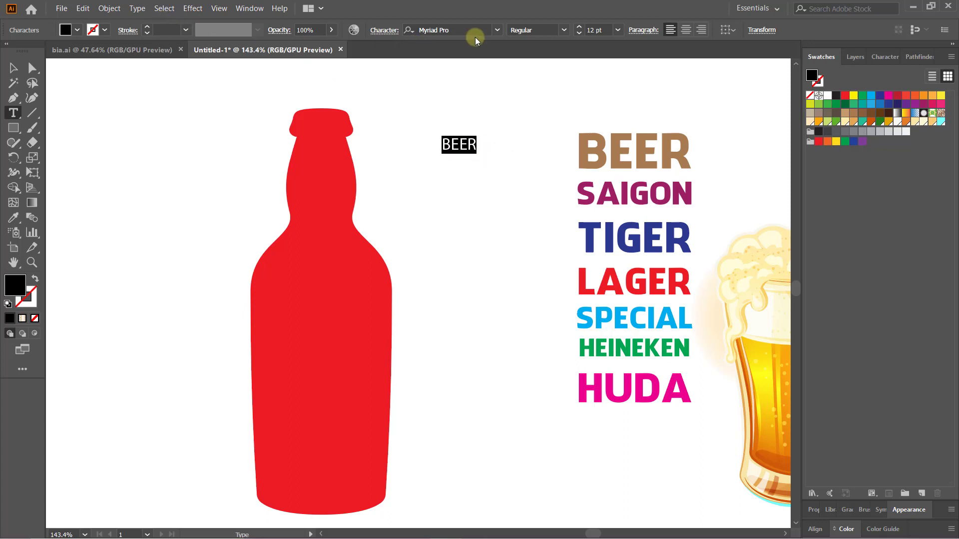
click(497, 31)
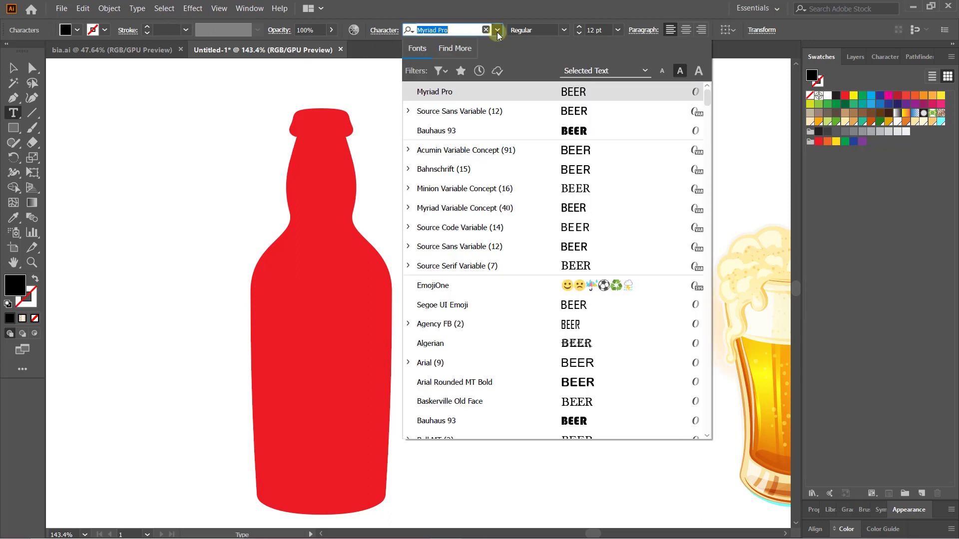
click(501, 131)
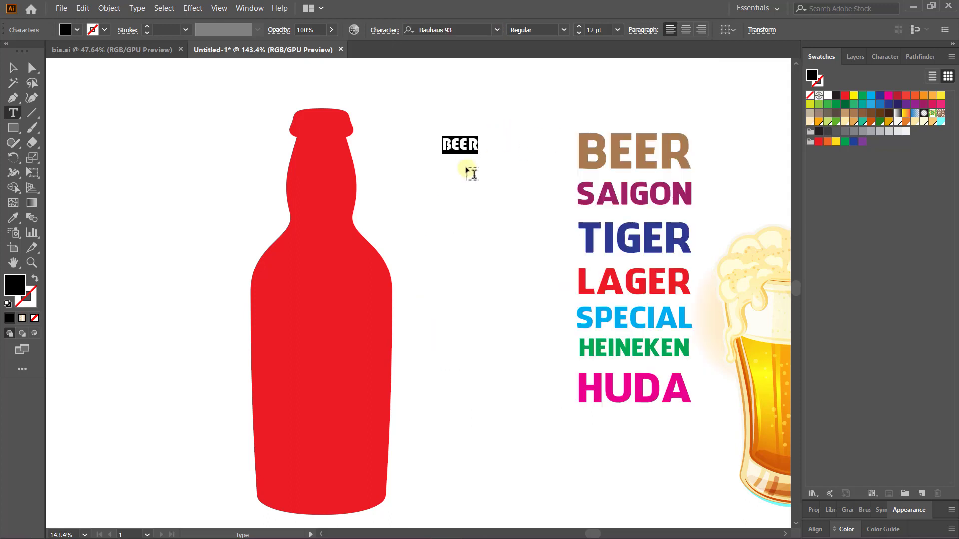
click(475, 144)
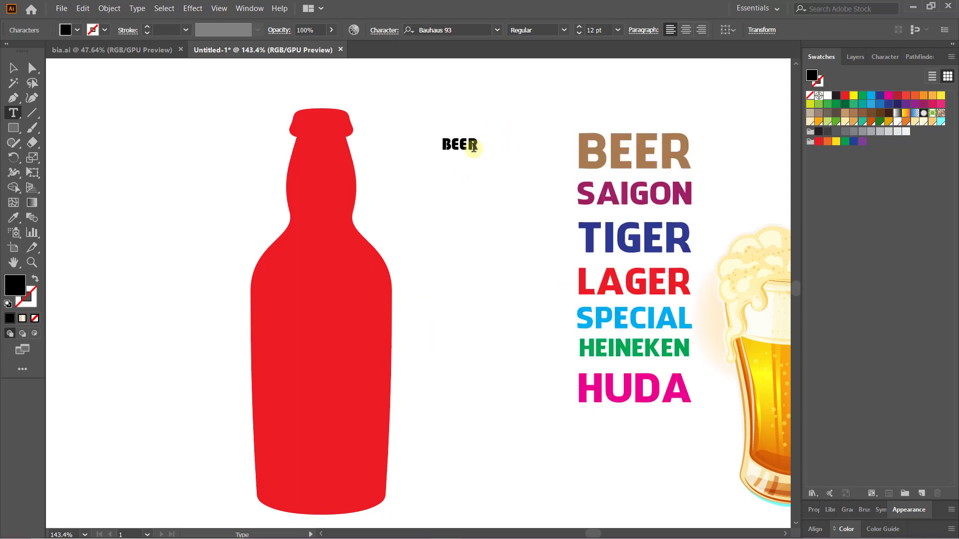
key(Escape)
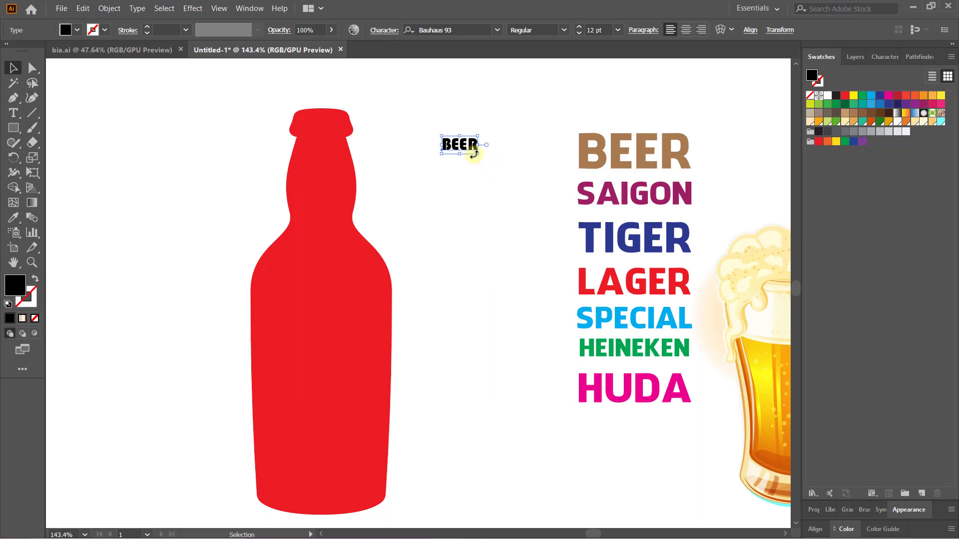
drag(477, 152, 563, 184)
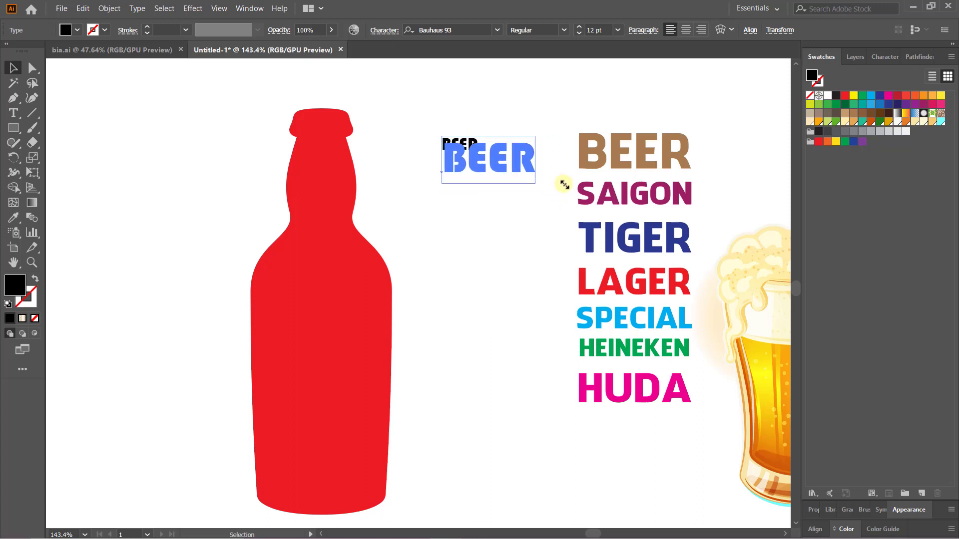
Centre-align the label and add a smaller SAIGON line under BEER.
click(685, 30)
double_click(538, 158)
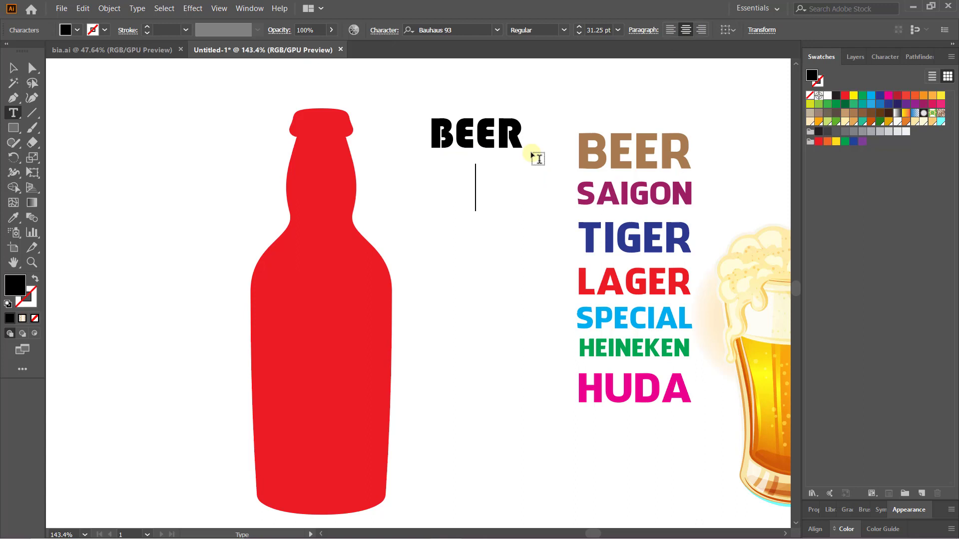
text(S)
text(AI)
key(BackSpace)
key(BackSpace)
key(BackSpace)
text(SAIGON)
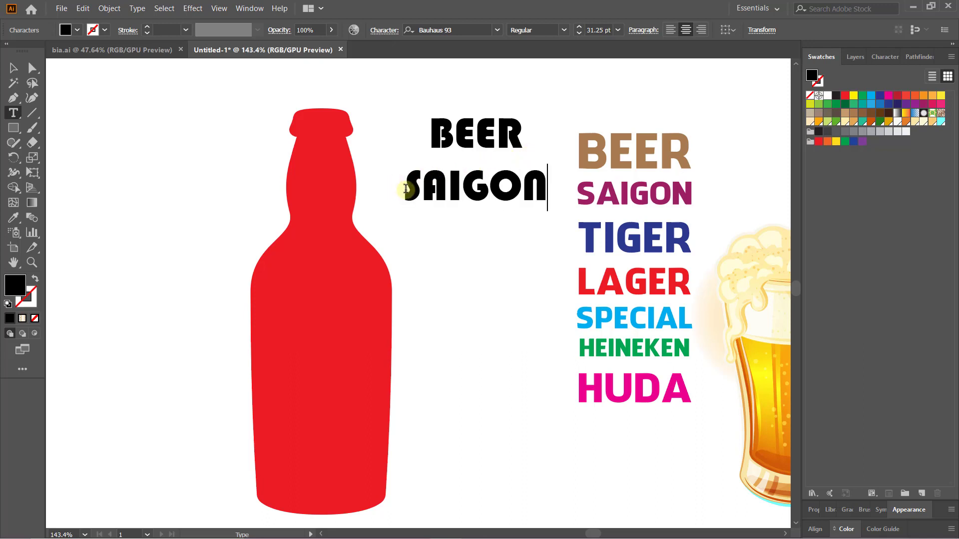
drag(406, 188, 572, 182)
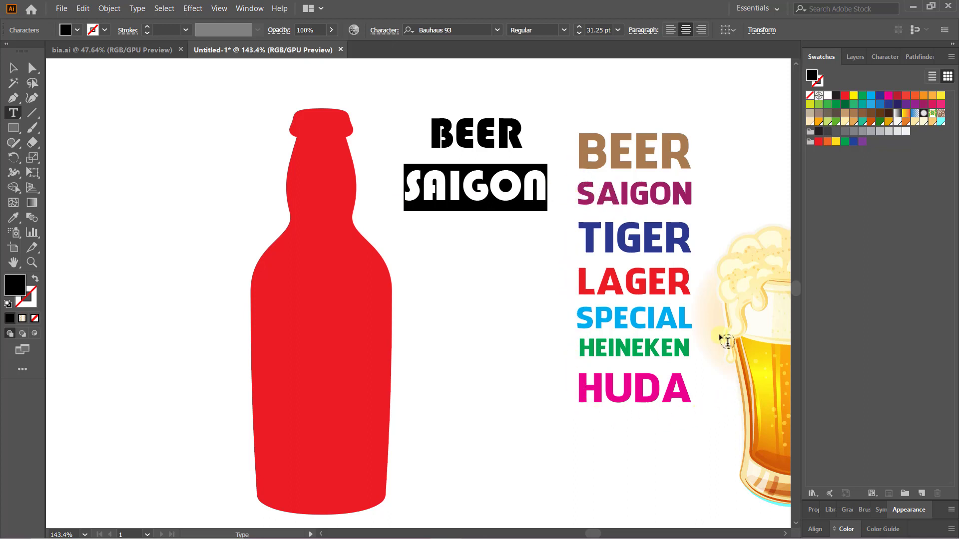
key(ctrl+shift+comma)
key(ctrl+shift+comma)
key(ctrl+shift+comma)
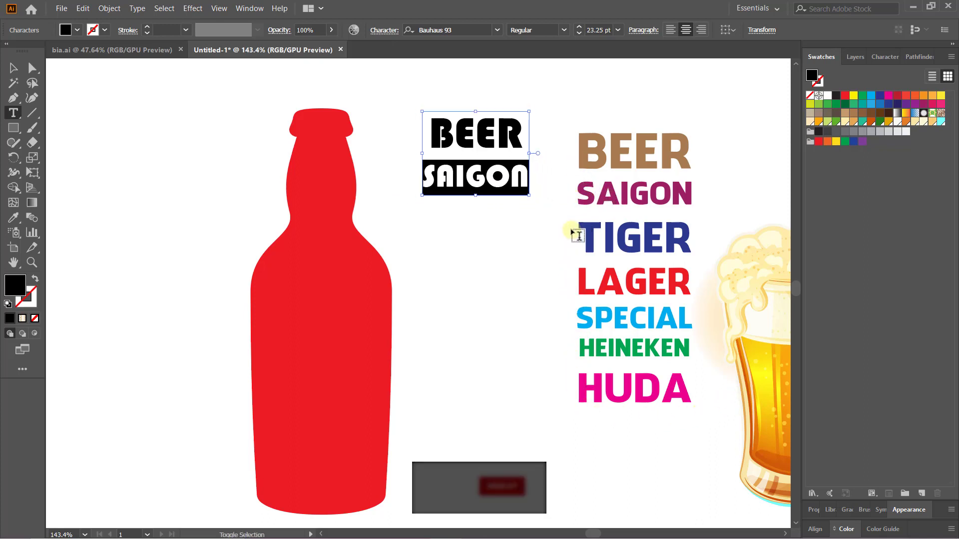
key(ctrl+shift+comma)
key(ctrl+shift+comma)
key(ctrl+shift+a)
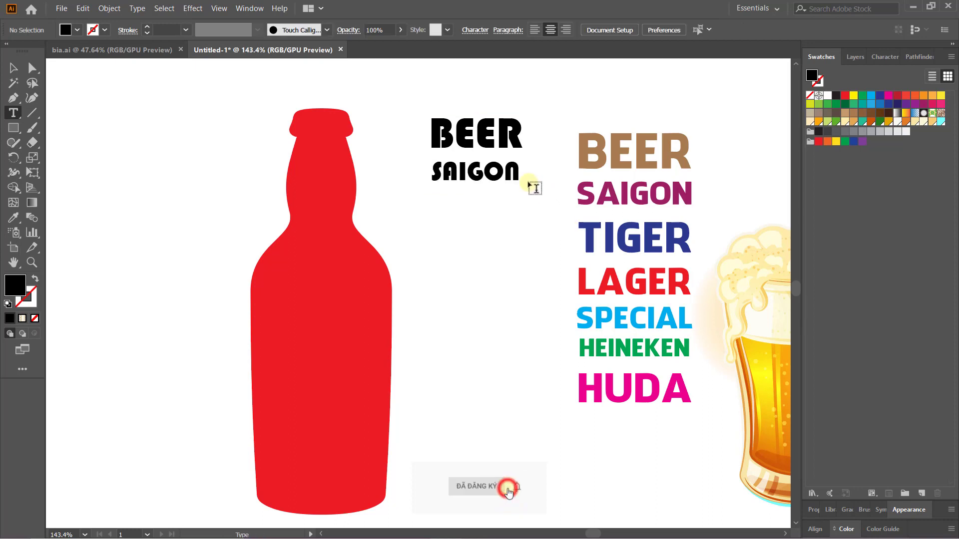
Add a TIGER line below SAIGON and enlarge it.
click(519, 172)
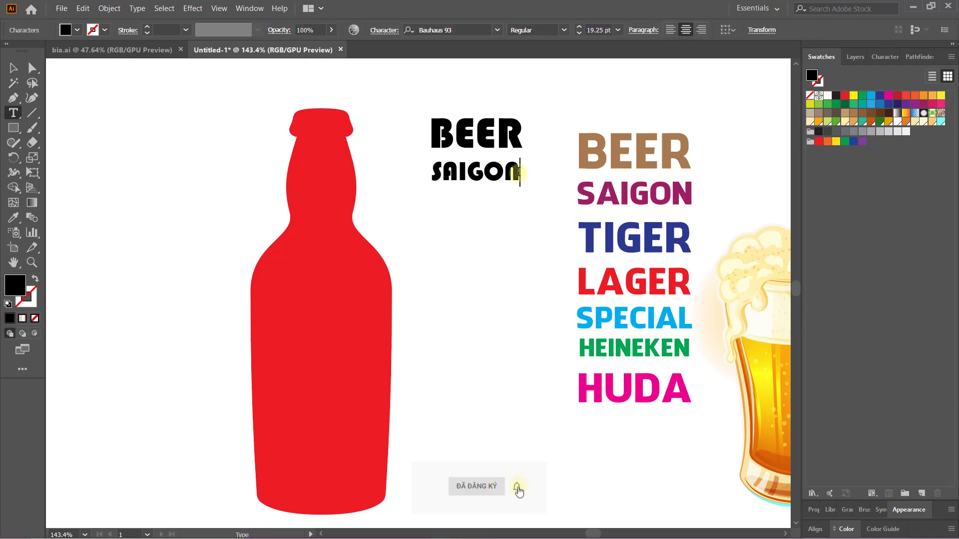
key(Return)
text(TIGER)
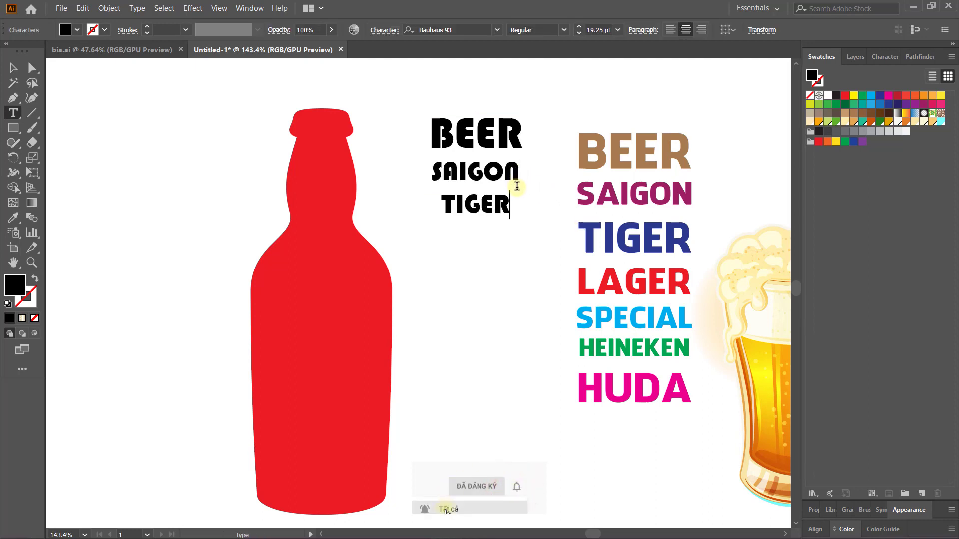
drag(509, 205, 407, 214)
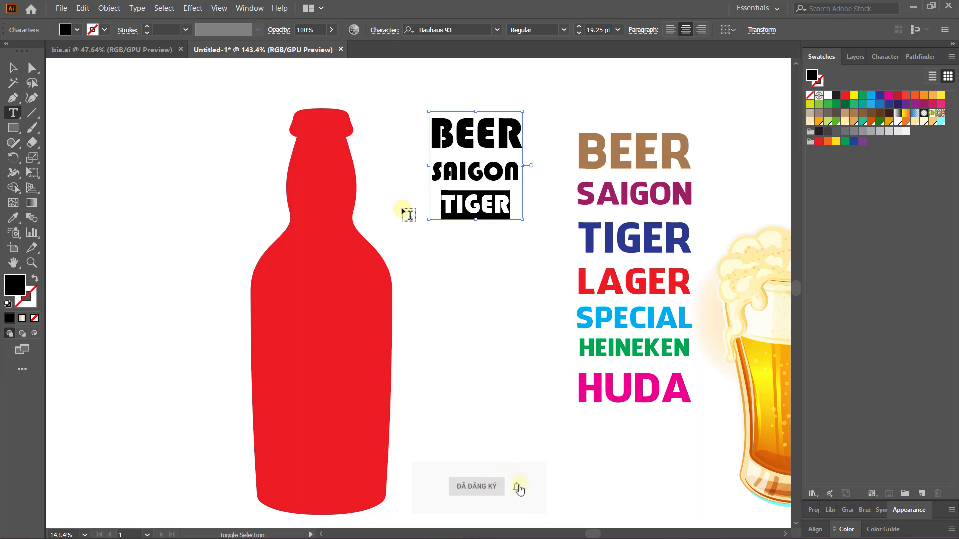
key(ctrl+shift+period)
key(ctrl+shift+period)
key(ctrl+shift+period)
key(Escape)
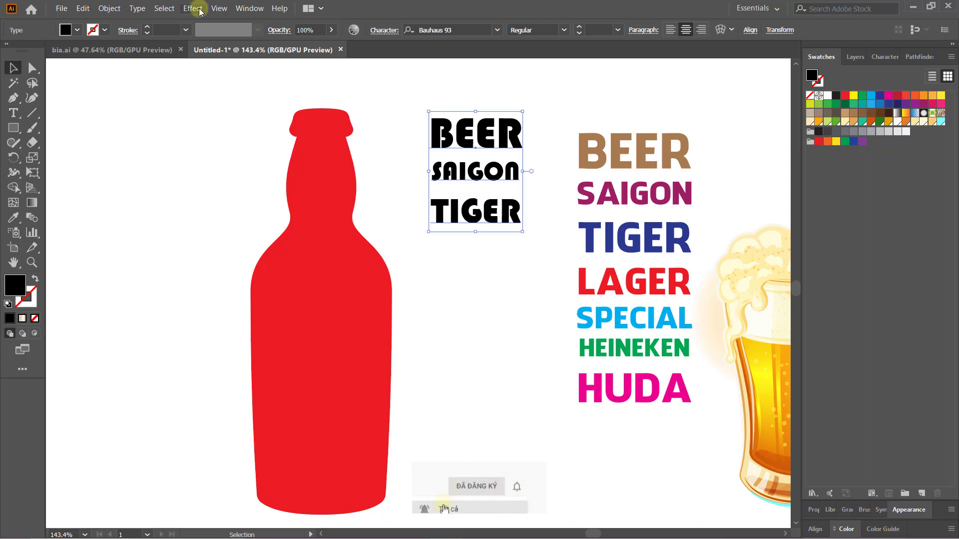
Convert the BEER, SAIGON, TIGER label to outlines and ungroup the words.
click(338, 132)
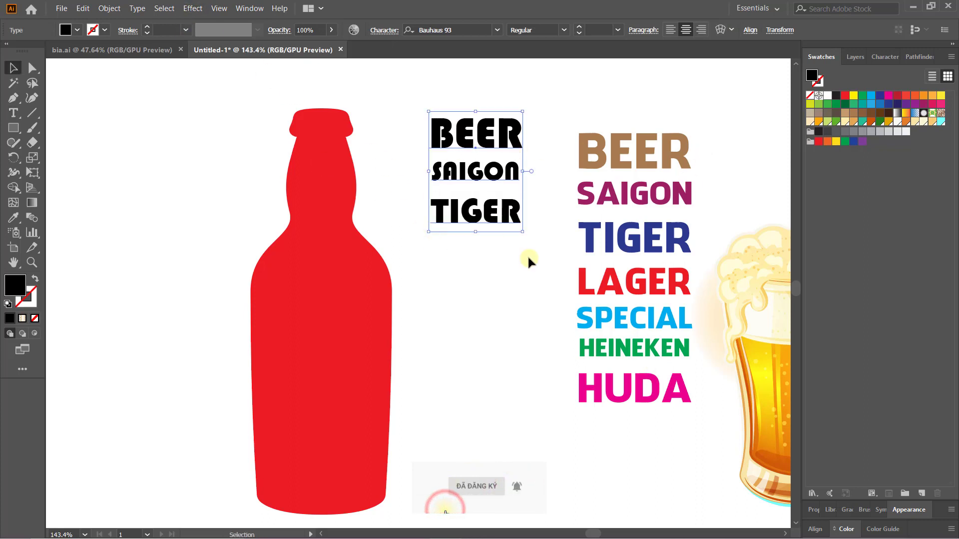
click(137, 9)
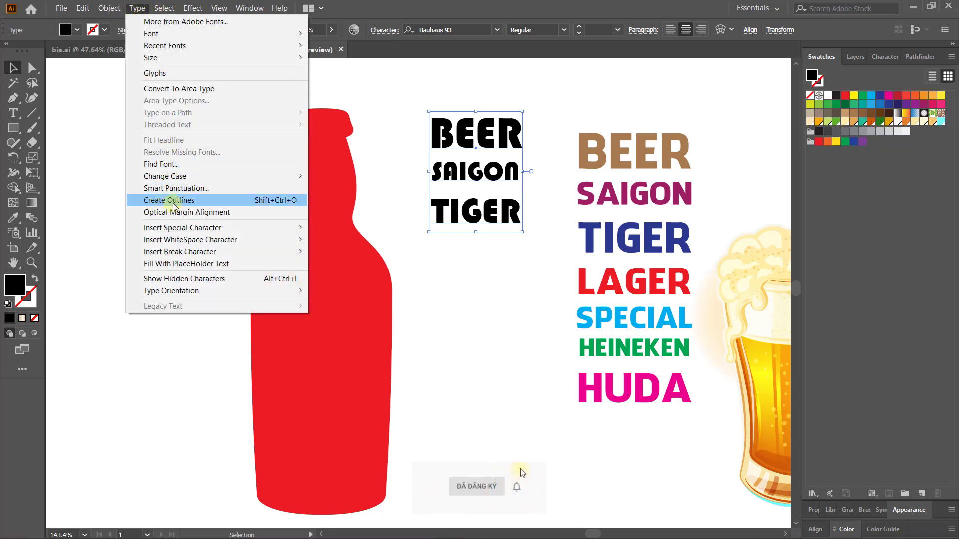
click(272, 203)
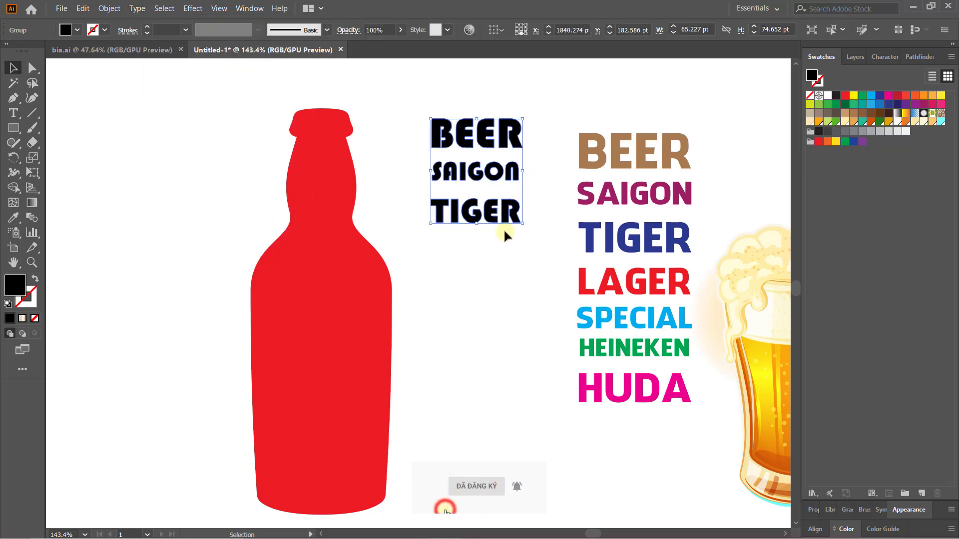
right_click(497, 157)
click(528, 242)
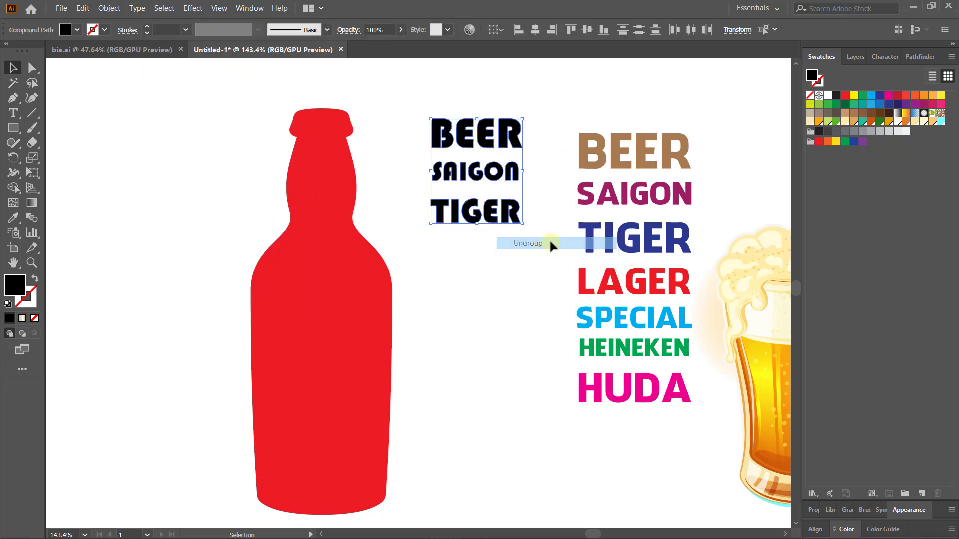
click(518, 145)
Fill TIGER green and BEER magenta, leaving SAIGON black.
drag(456, 182, 529, 177)
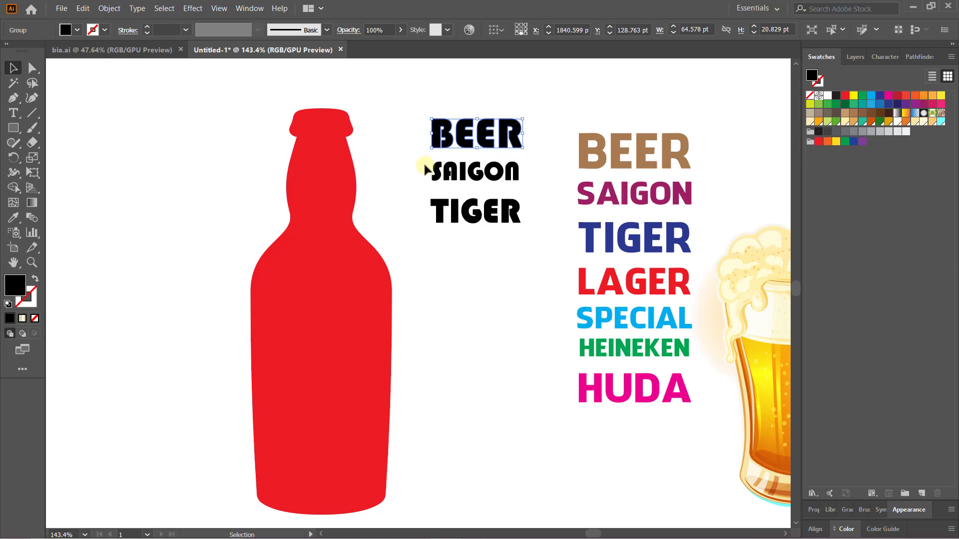
drag(418, 221, 546, 214)
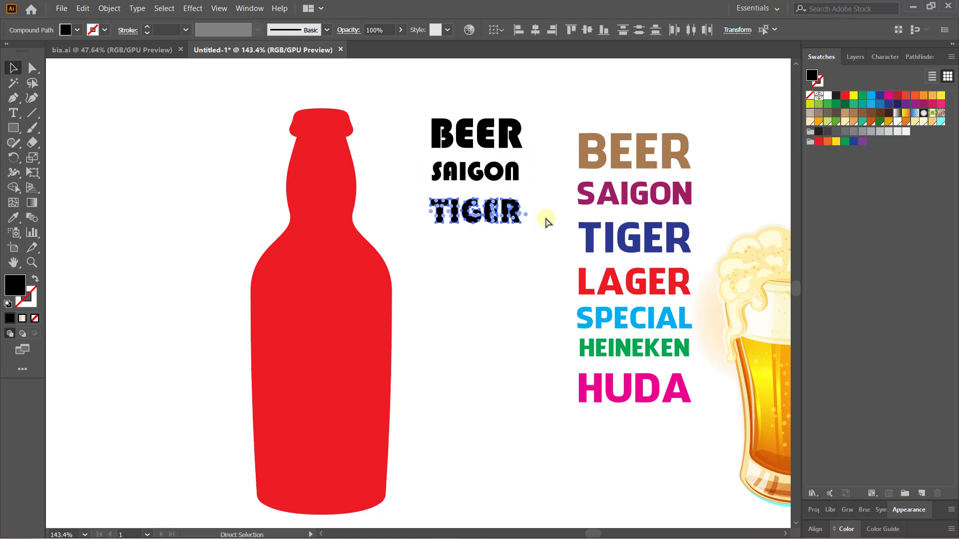
click(863, 100)
drag(530, 145, 494, 120)
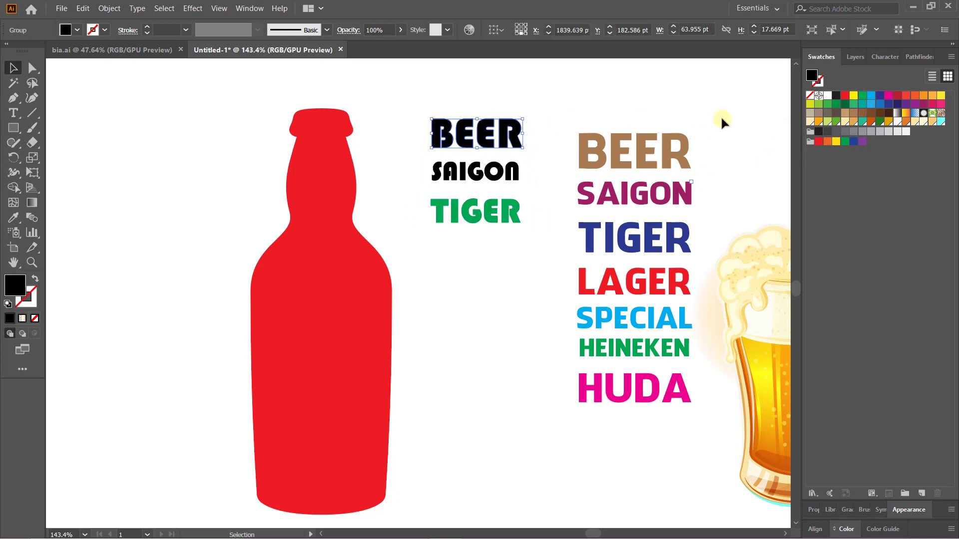
click(890, 96)
drag(516, 189, 426, 167)
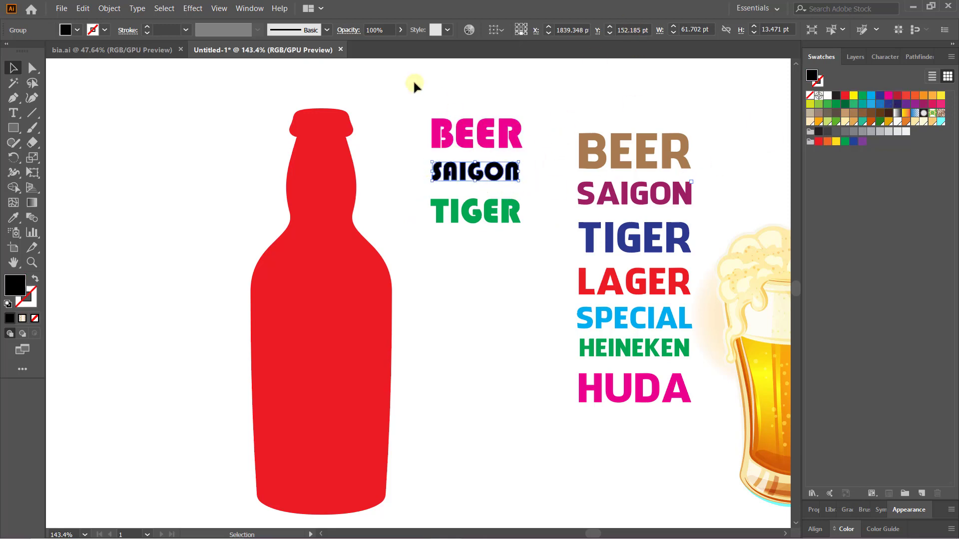
mouse_move(414, 86)
mouse_down()
mouse_move(505, 229)
mouse_move(520, 223)
mouse_move(177, 222)
mouse_up()
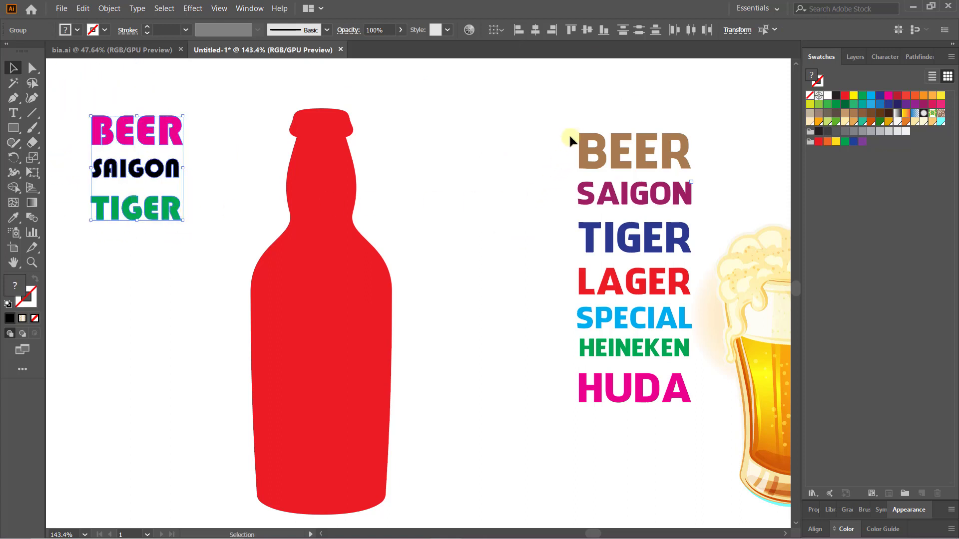
Shift the right-hand brand-word list to the left.
click(695, 172)
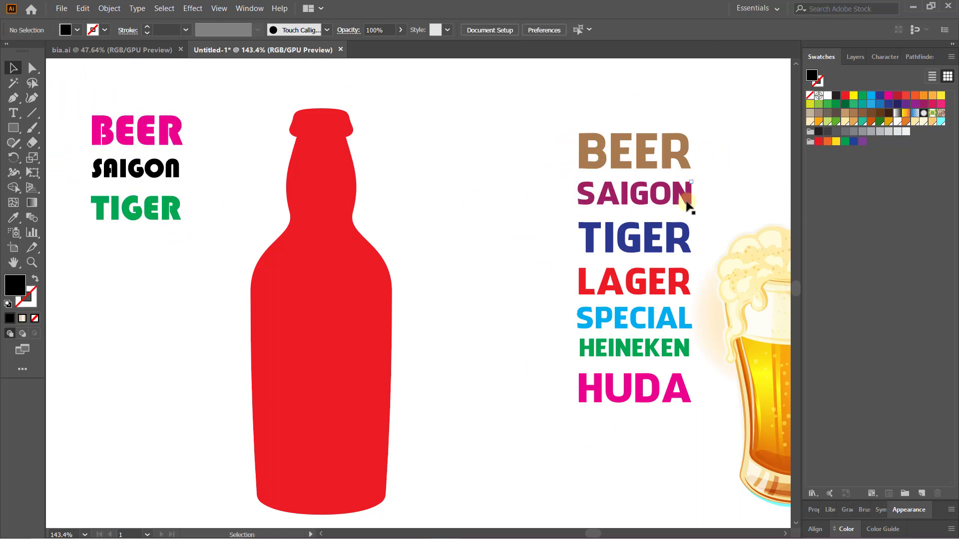
drag(706, 281, 661, 282)
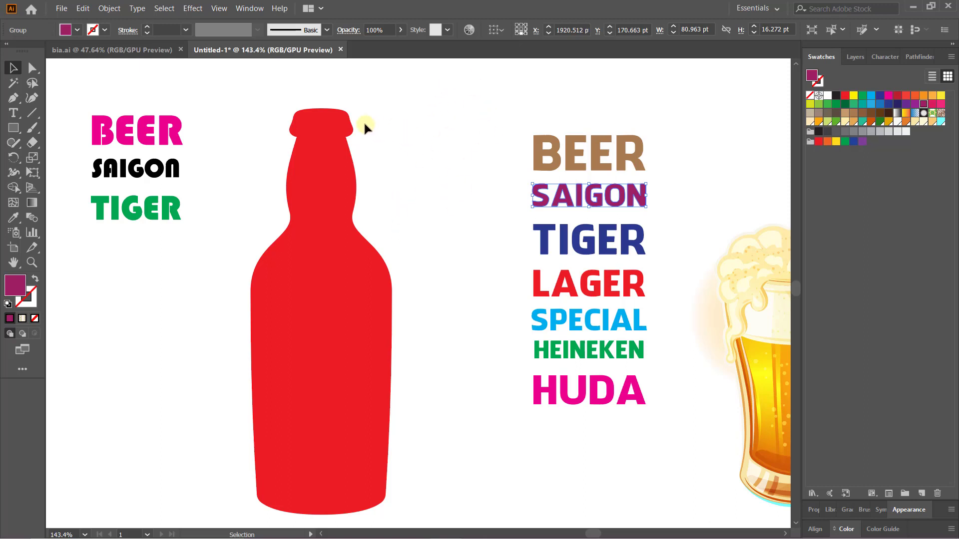
click(451, 166)
drag(329, 200, 365, 170)
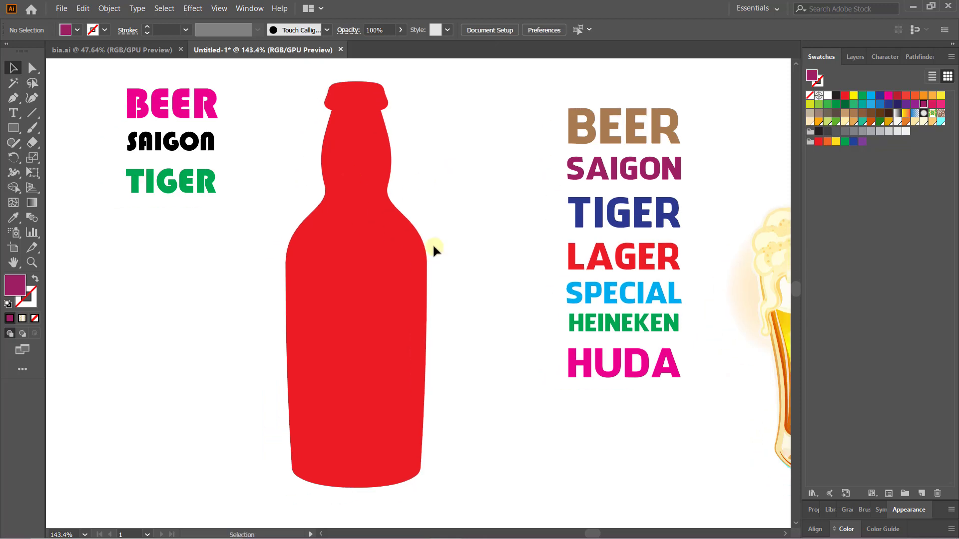
drag(481, 183, 457, 207)
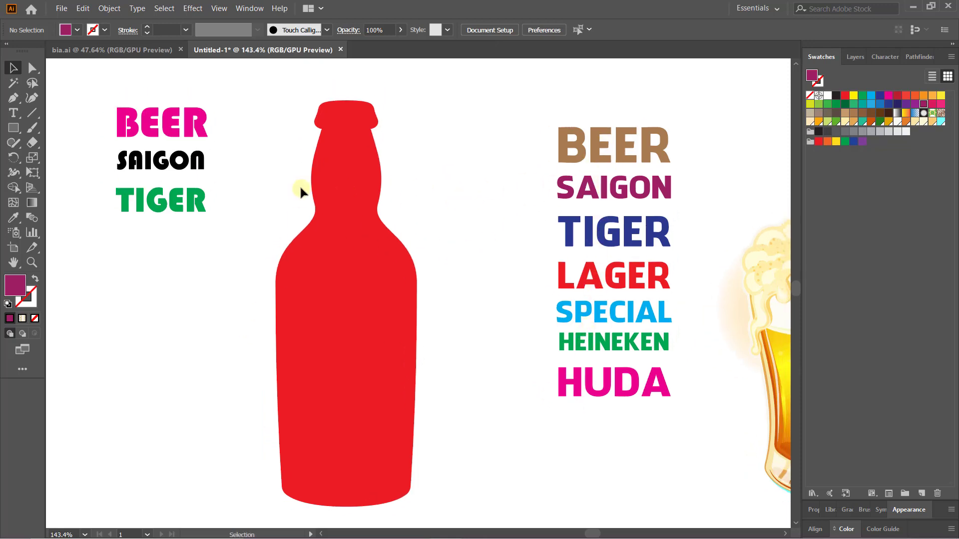
Draw a wide ellipse, centre it horizontally on the bottle, and lower it to the base.
click(14, 127)
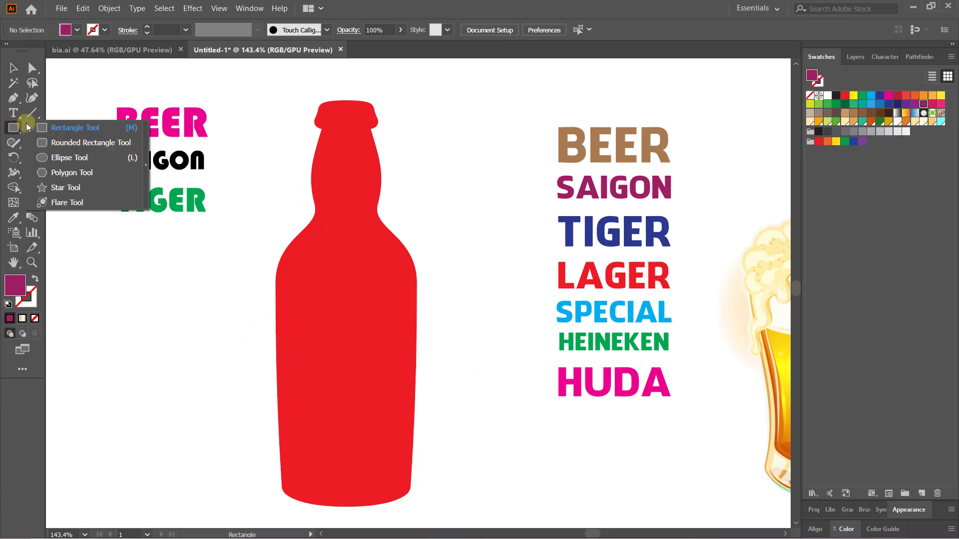
click(70, 157)
drag(190, 385, 460, 487)
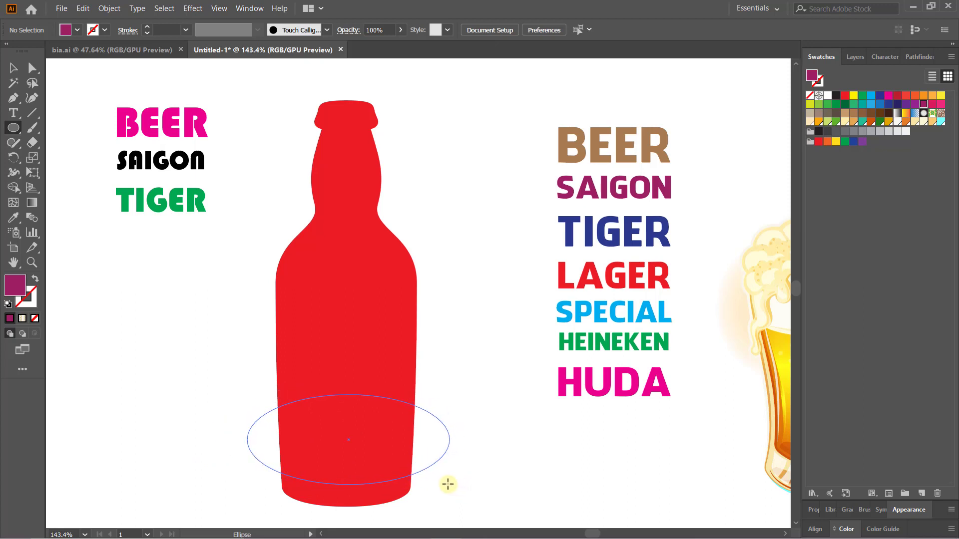
drag(460, 488, 446, 484)
key(v)
shift+click(388, 331)
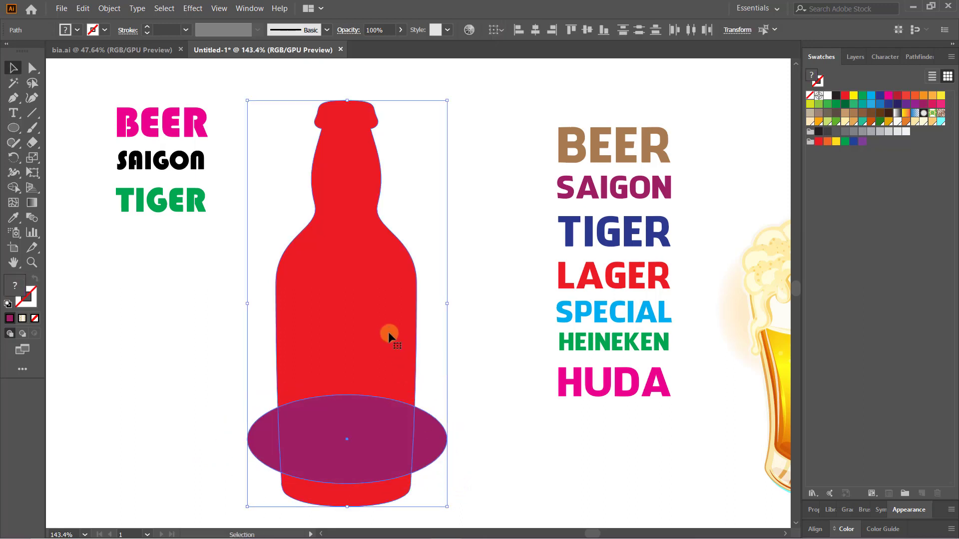
click(535, 29)
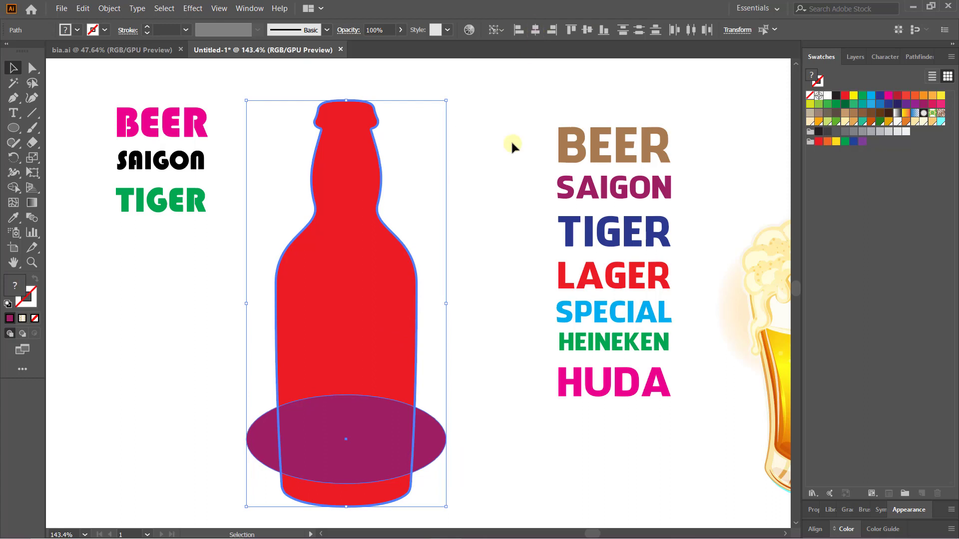
click(522, 467)
drag(380, 451, 382, 458)
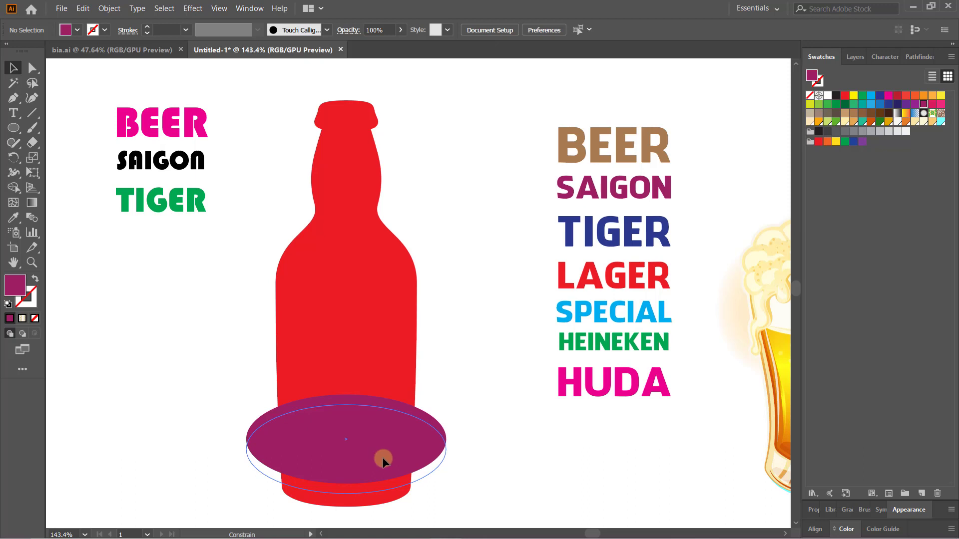
drag(382, 458, 383, 458)
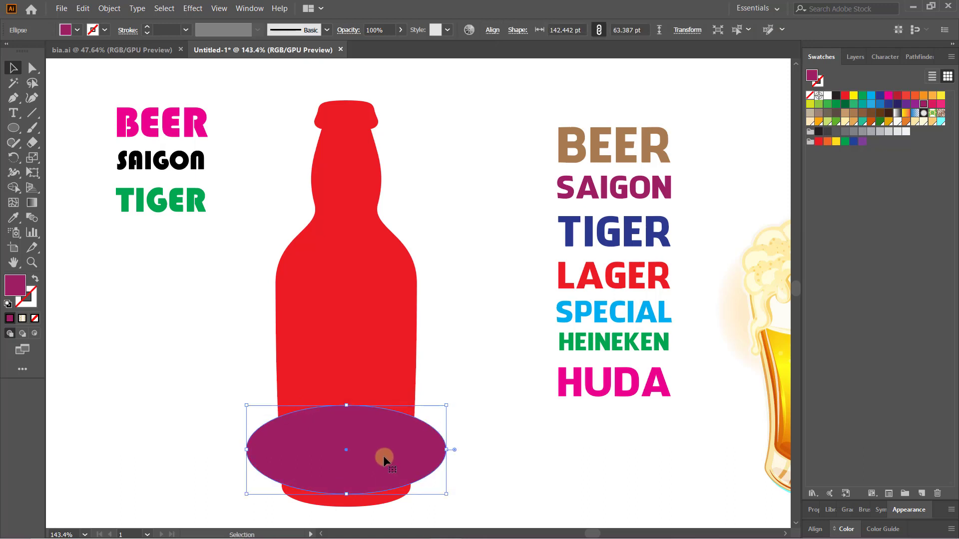
Swap the ellipse's fill to stroke, delete its top anchor, and set a 2 pt stroke.
key(a)
key(shift+x)
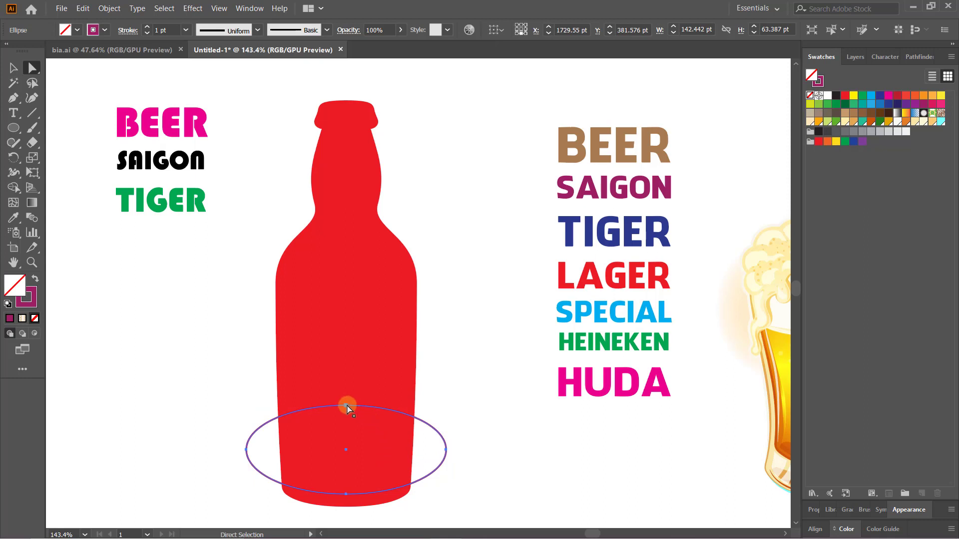
click(347, 407)
key(Delete)
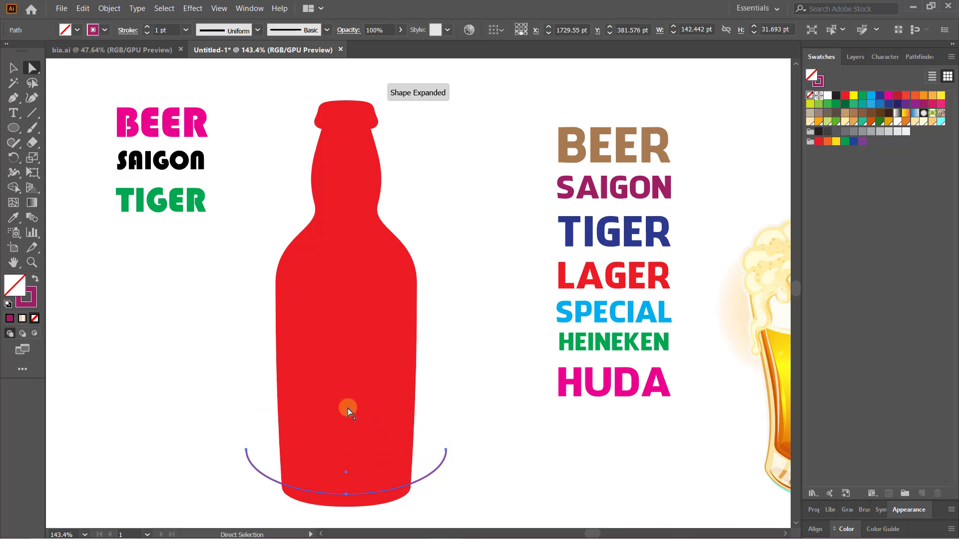
key(v)
click(147, 27)
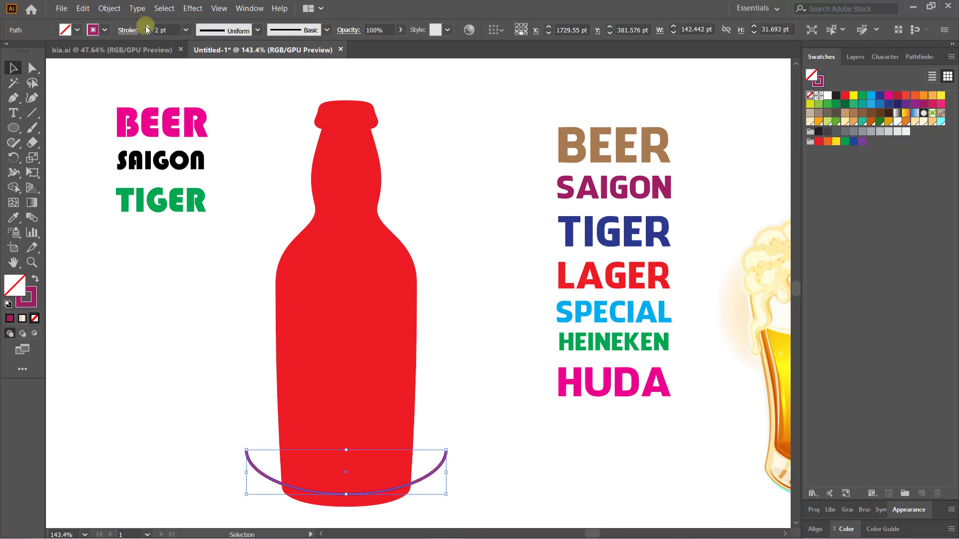
click(147, 33)
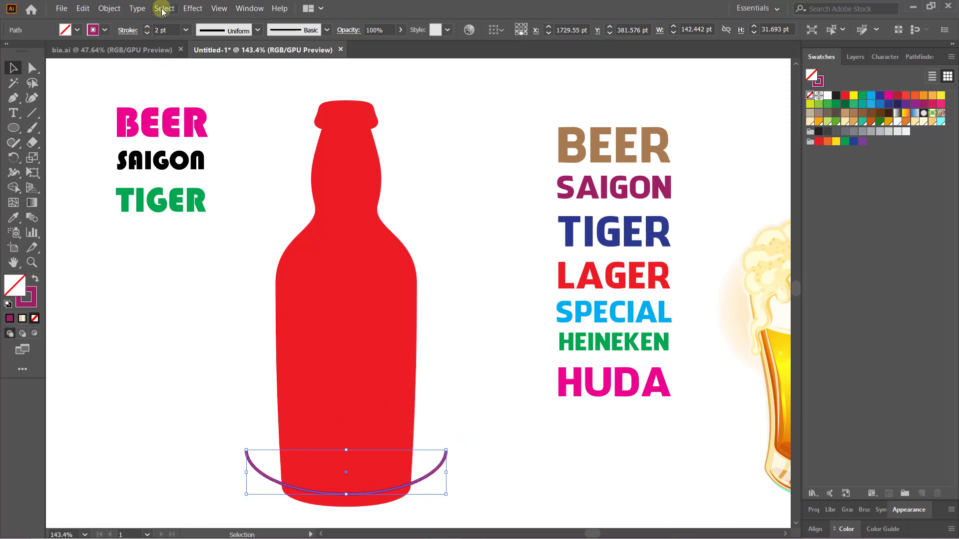
click(441, 456)
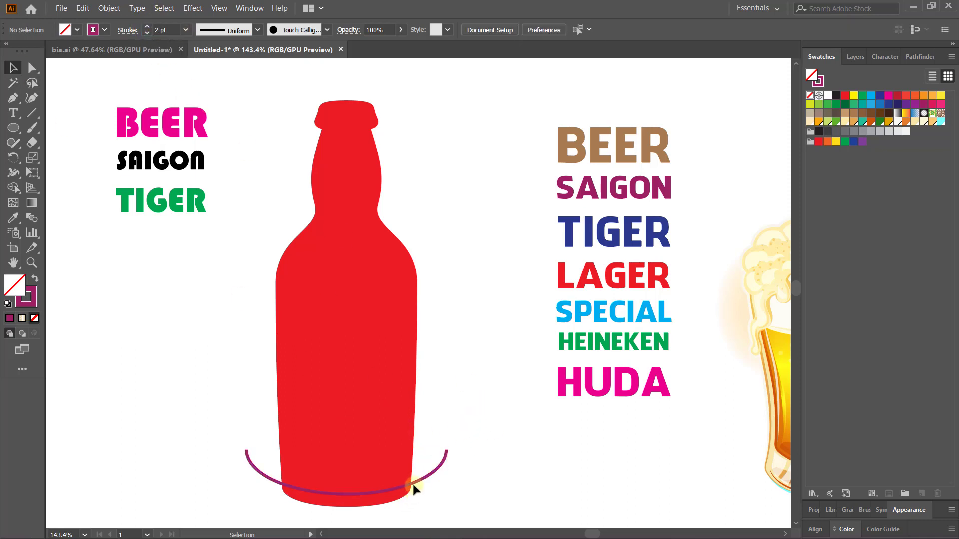
Alt+Shift-drag three copies of the arc up the bottle's middle and shoulder.
drag(419, 487, 402, 441)
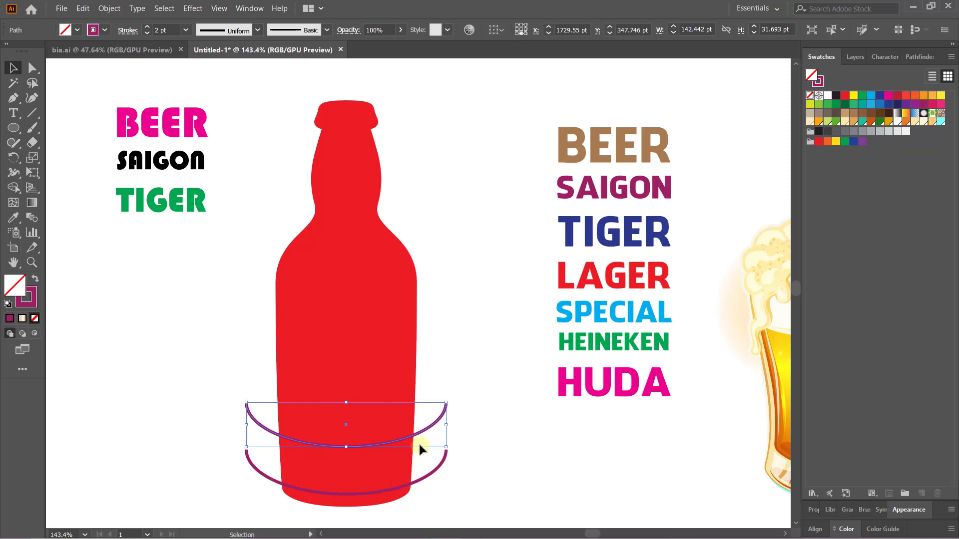
drag(417, 439, 421, 354)
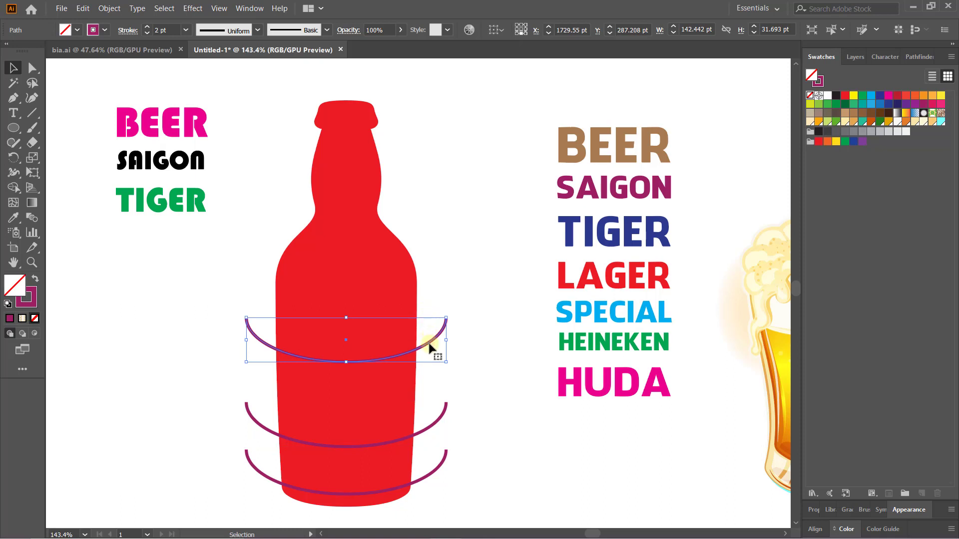
mouse_move(429, 347)
mouse_down()
mouse_move(432, 301)
mouse_move(425, 309)
mouse_up()
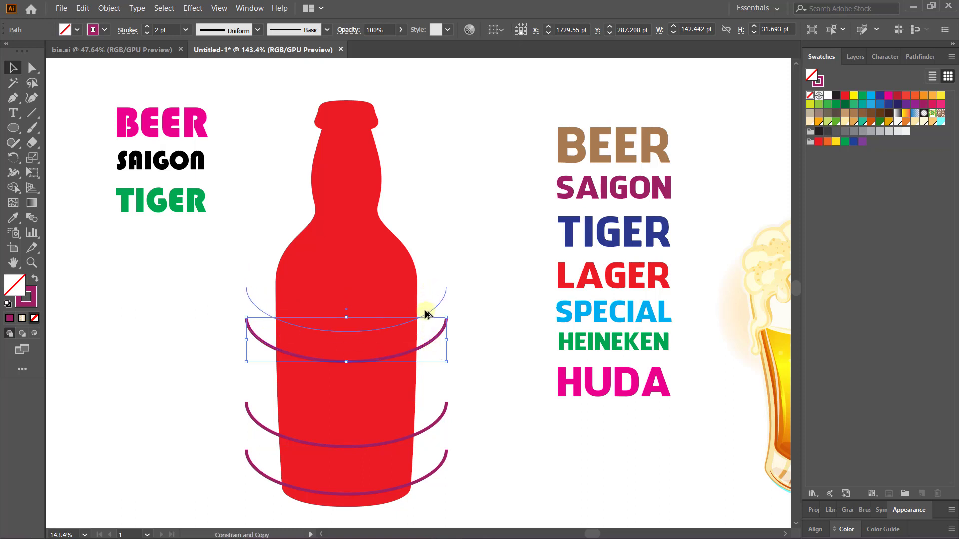
drag(424, 312, 425, 299)
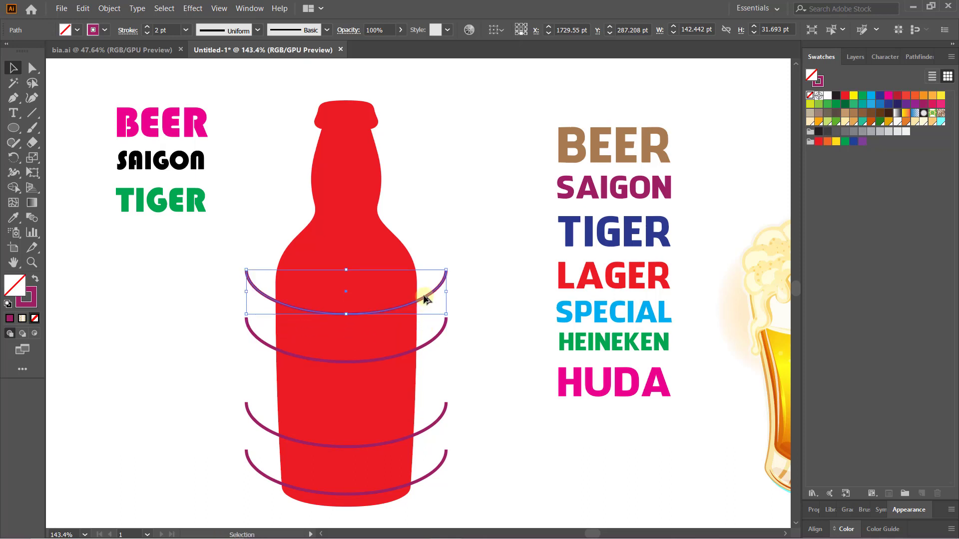
click(430, 240)
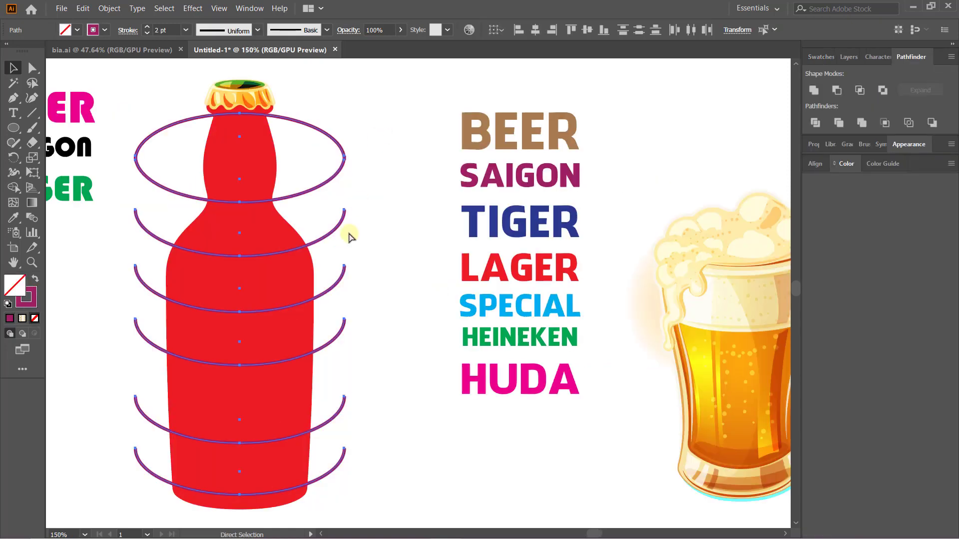
Outline the arcs' strokes and unite them into a single shape.
key(v)
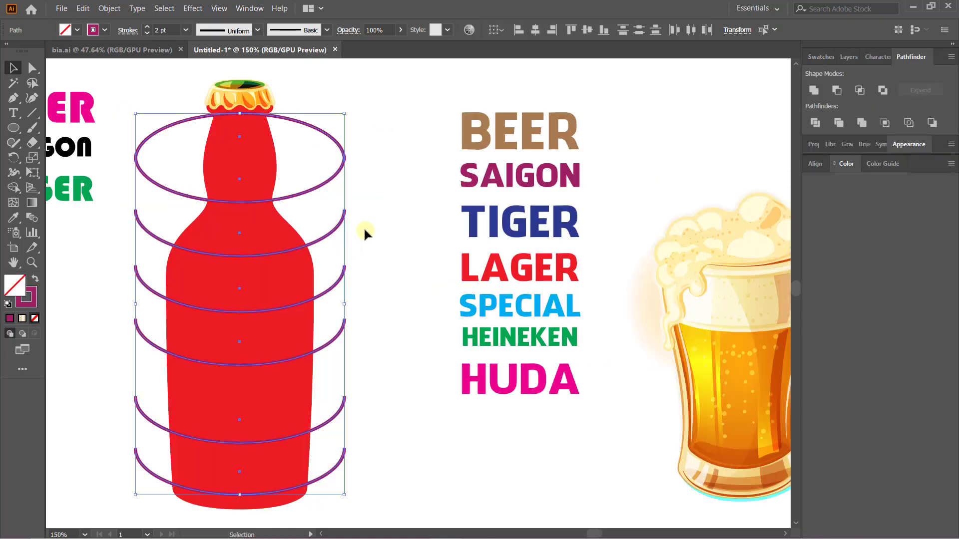
click(388, 152)
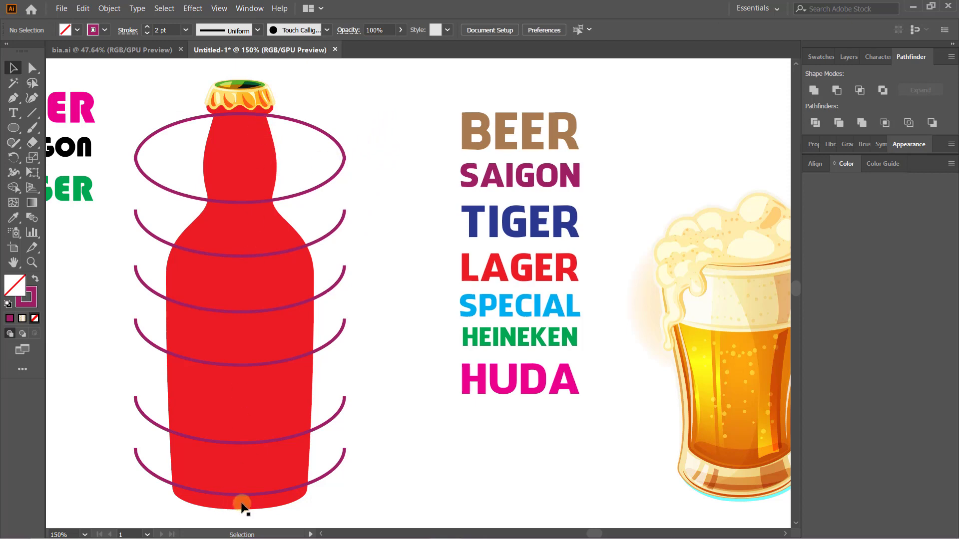
drag(375, 102, 330, 509)
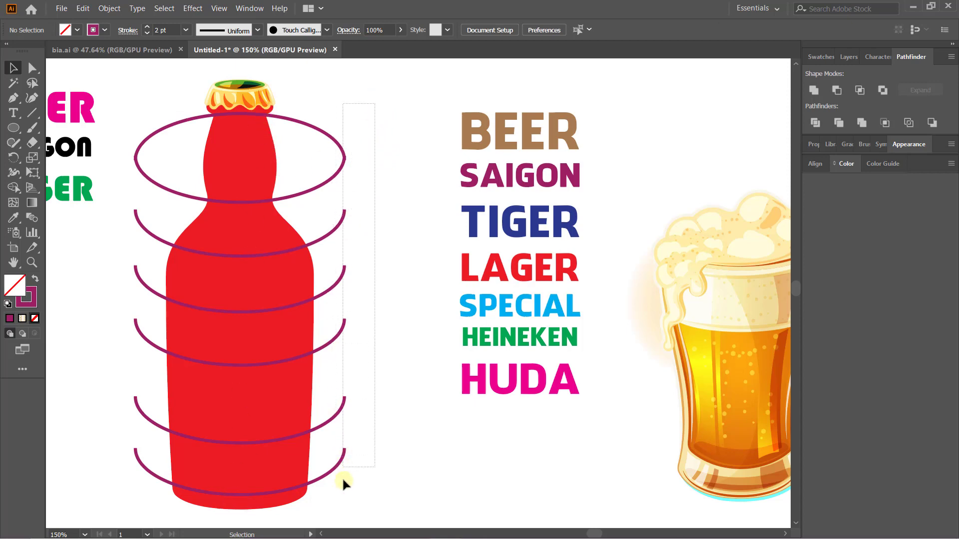
click(110, 8)
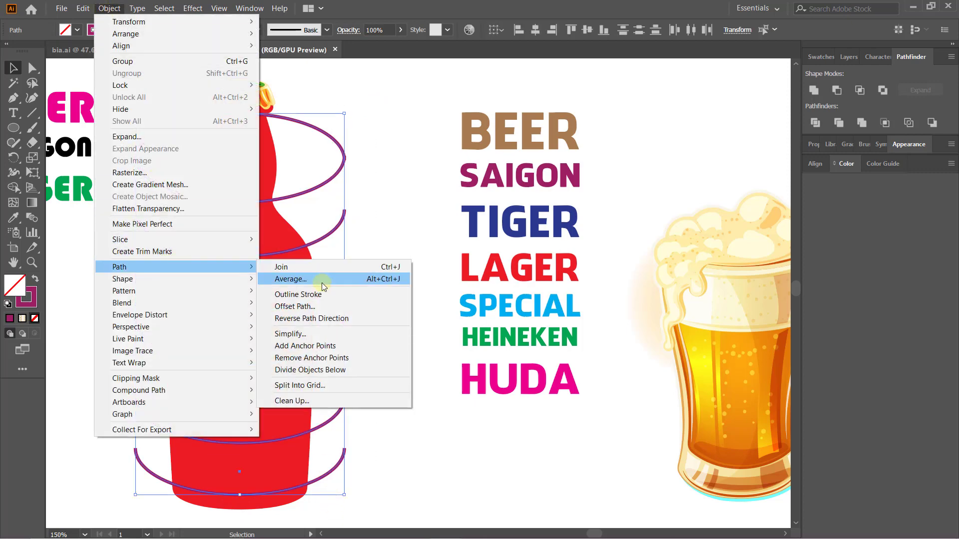
mouse_move(119, 266)
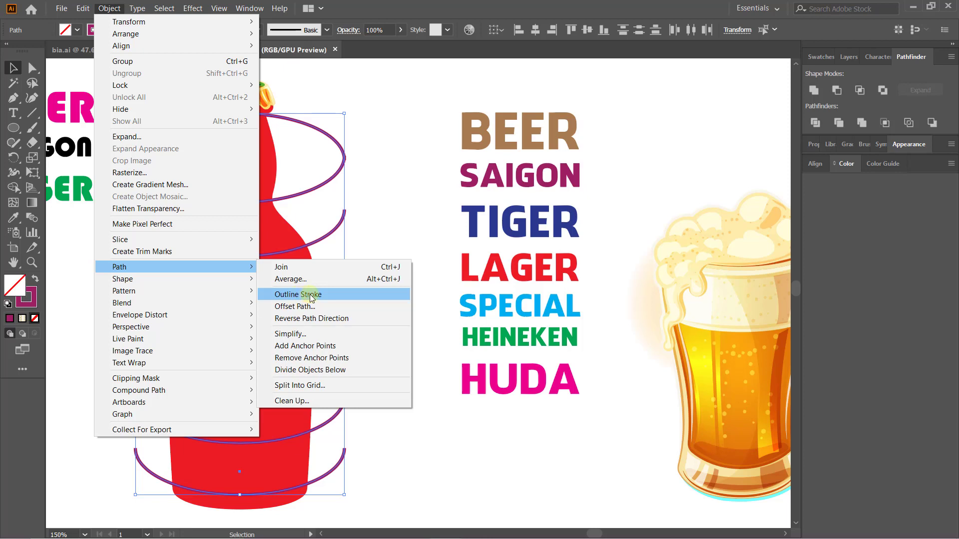
click(310, 297)
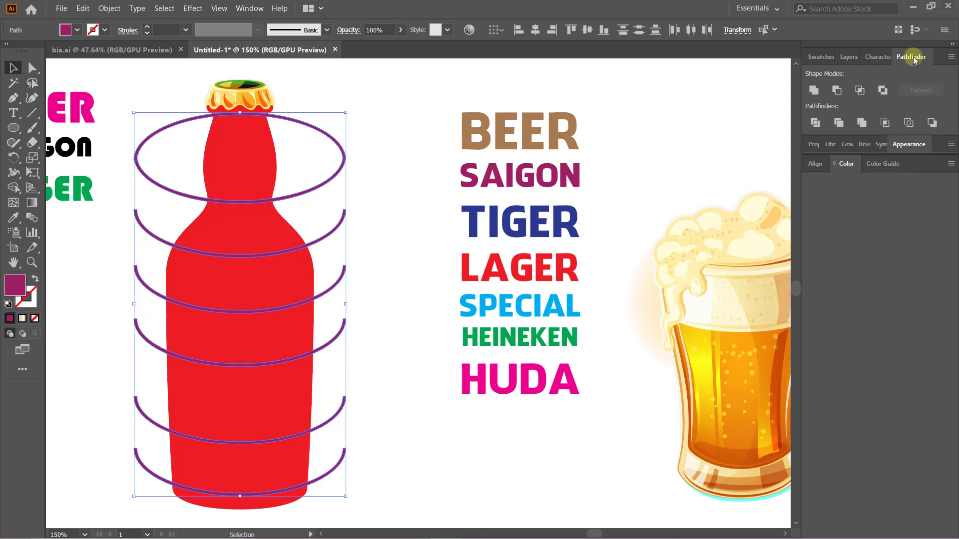
click(815, 90)
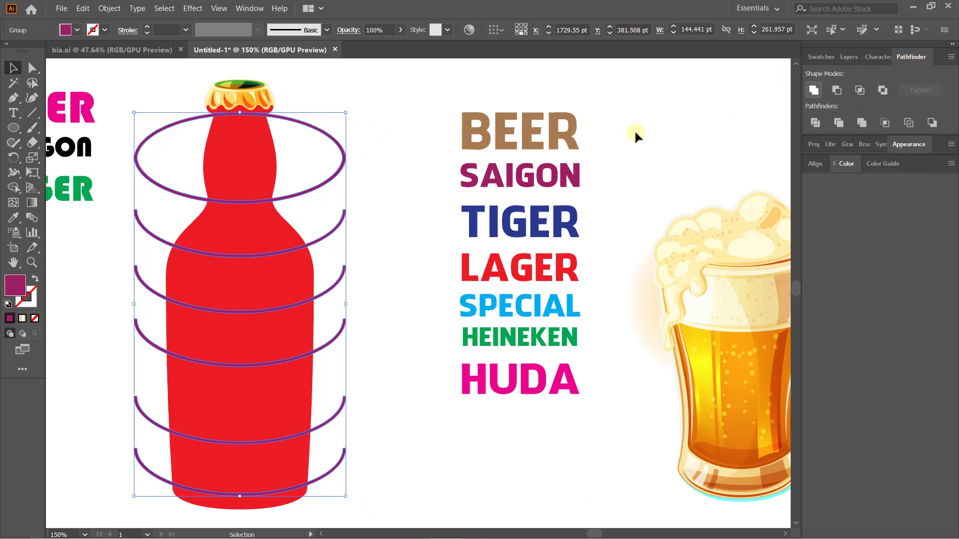
Subtract the merged arcs from the red bottle with Minus Front.
click(390, 131)
click(328, 182)
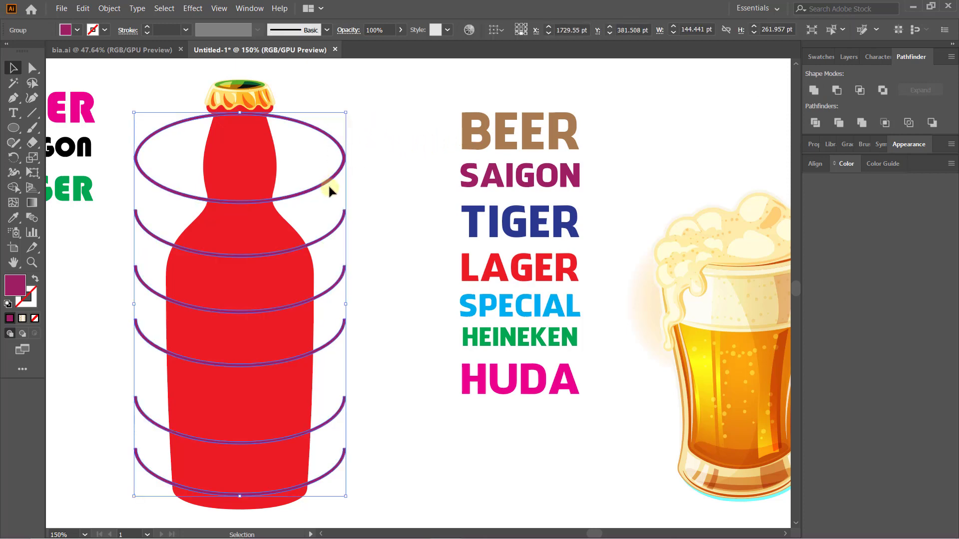
shift+click(254, 173)
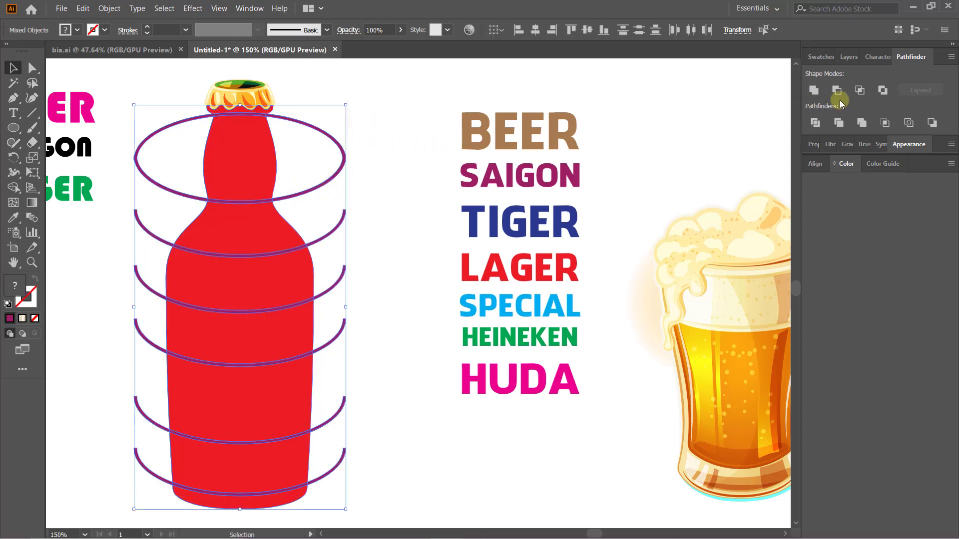
click(837, 90)
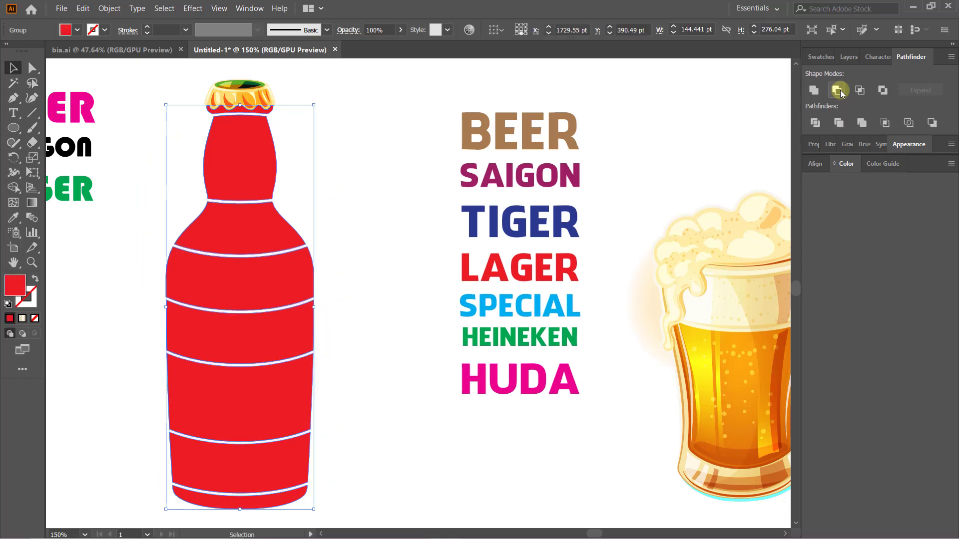
key(ctrl+shift+a)
Eyedrop the dark green onto the bottle's bottom band, then select the bottle group.
key(i)
click(241, 86)
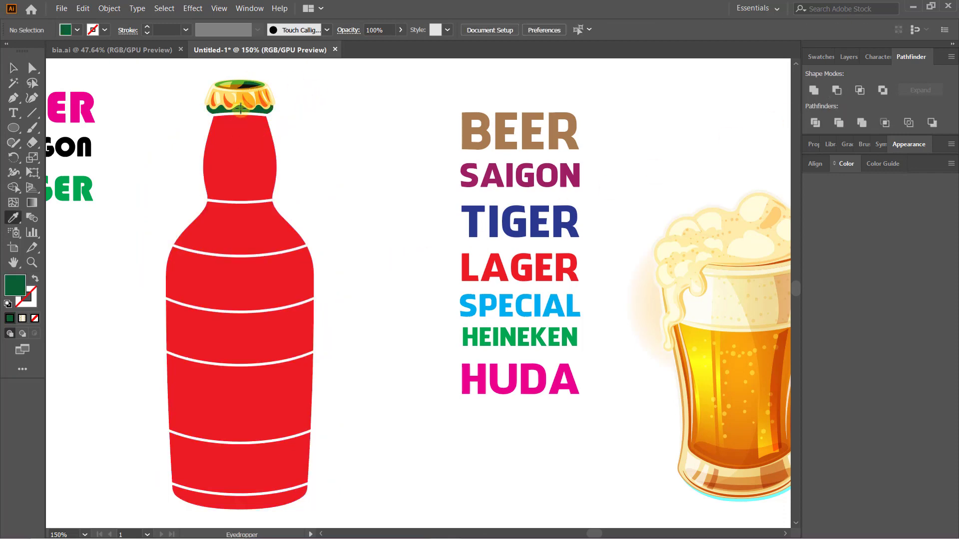
alt+click(271, 499)
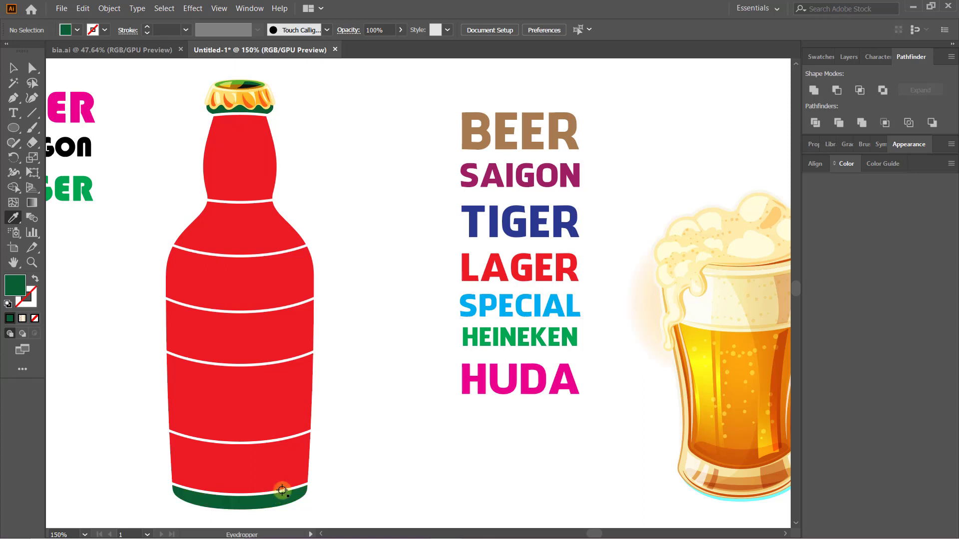
key(v)
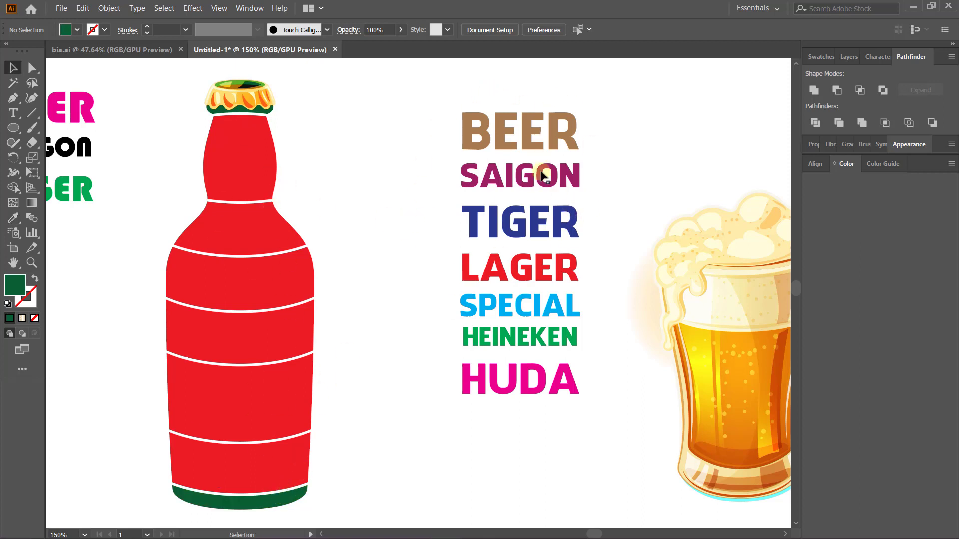
click(257, 161)
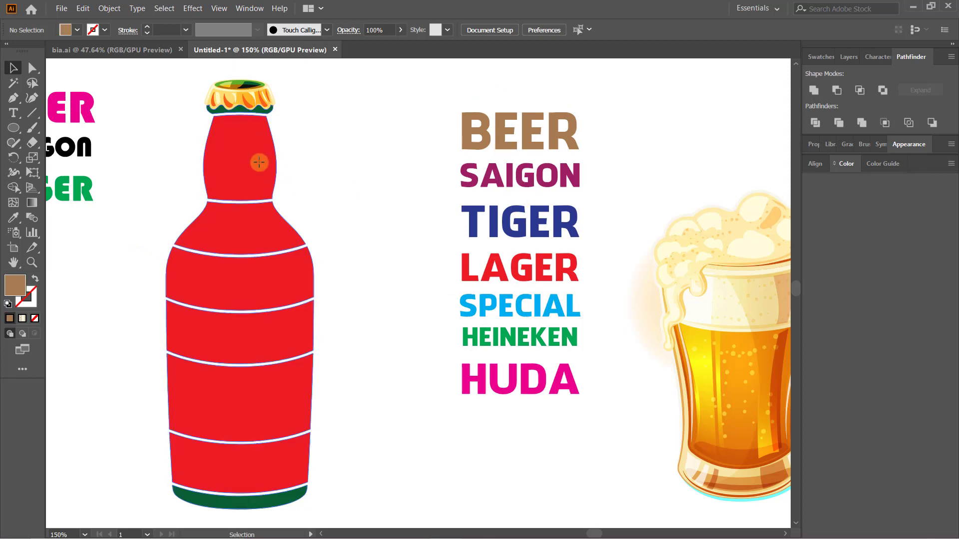
right_click(259, 163)
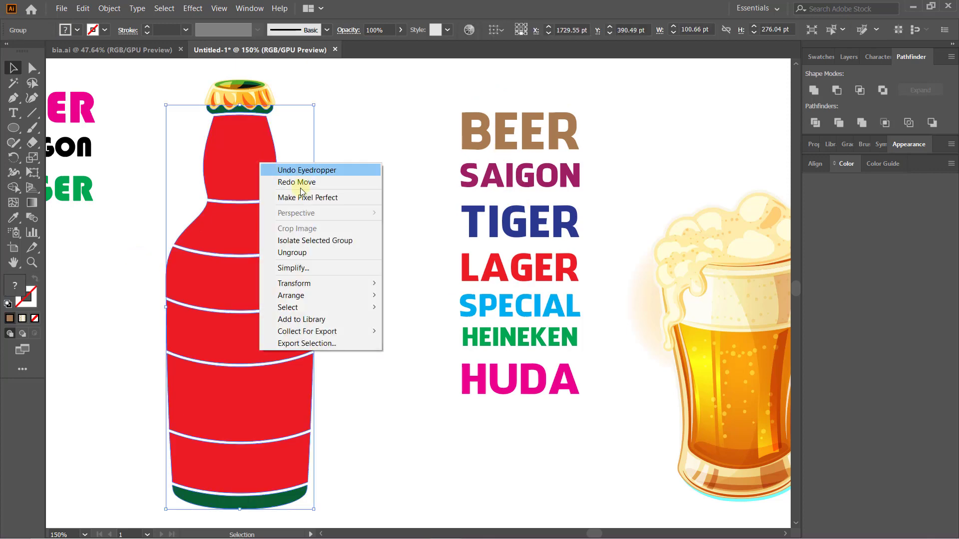
Ungroup the red bottle into bands and move the word BEER over it.
click(285, 252)
click(247, 184)
click(229, 245)
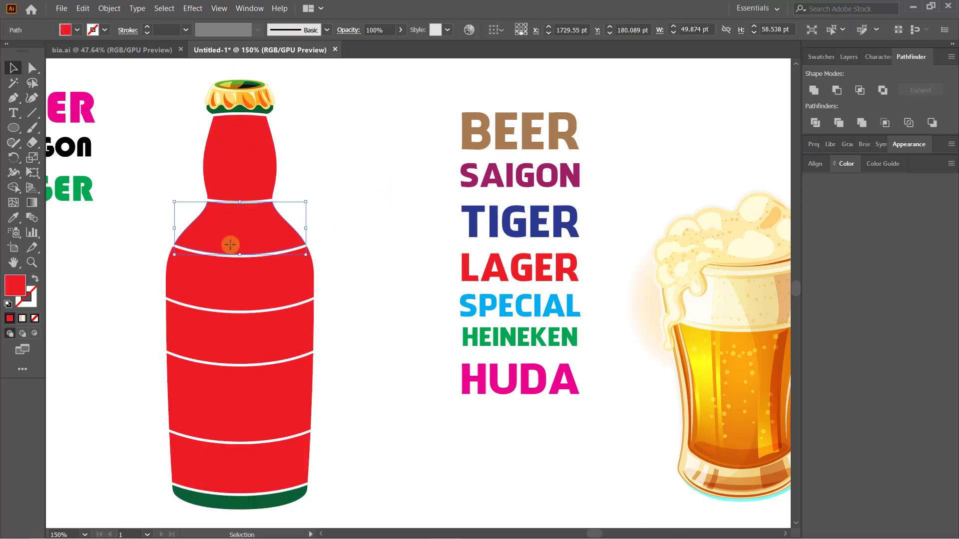
drag(520, 131, 382, 391)
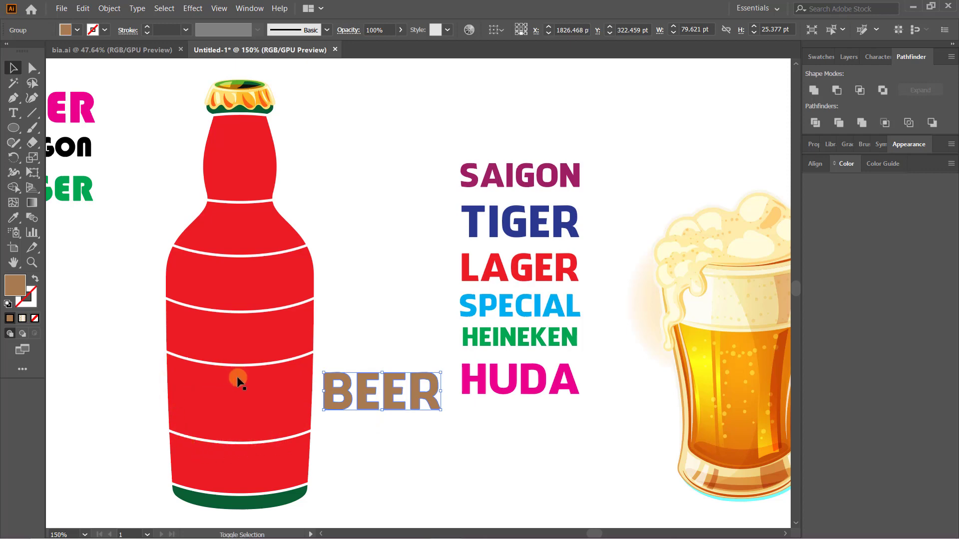
Envelope-distort BEER into the lower bottle band using Make with Top Object.
shift+click(279, 404)
click(109, 9)
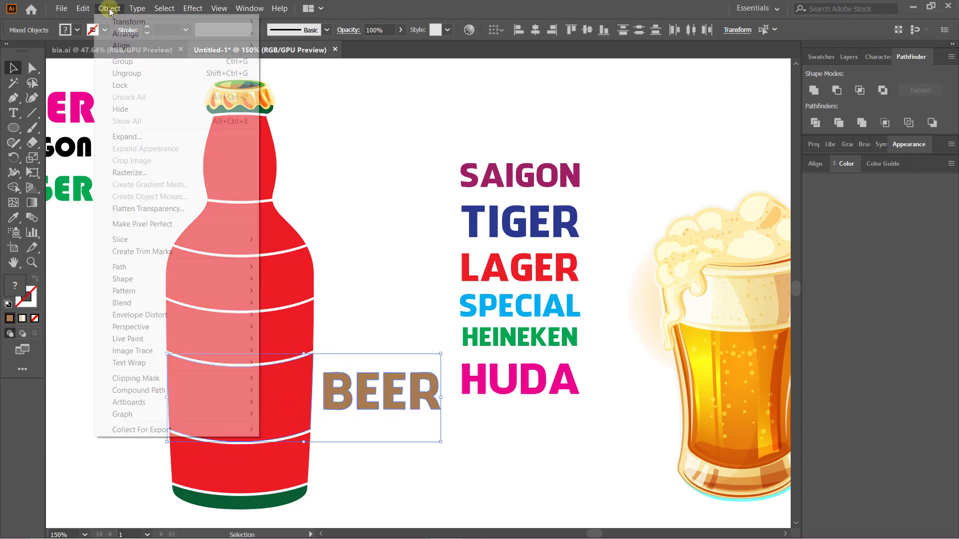
mouse_move(140, 315)
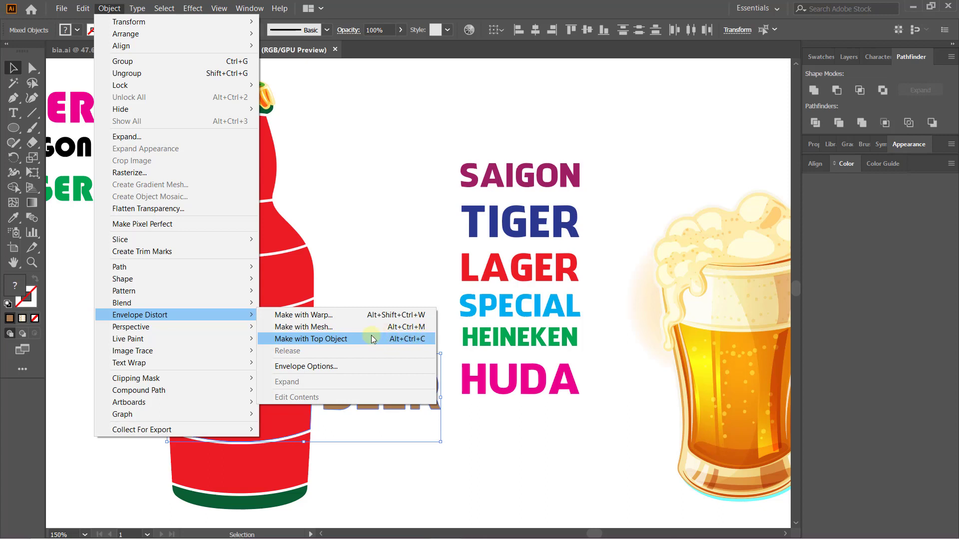
click(419, 341)
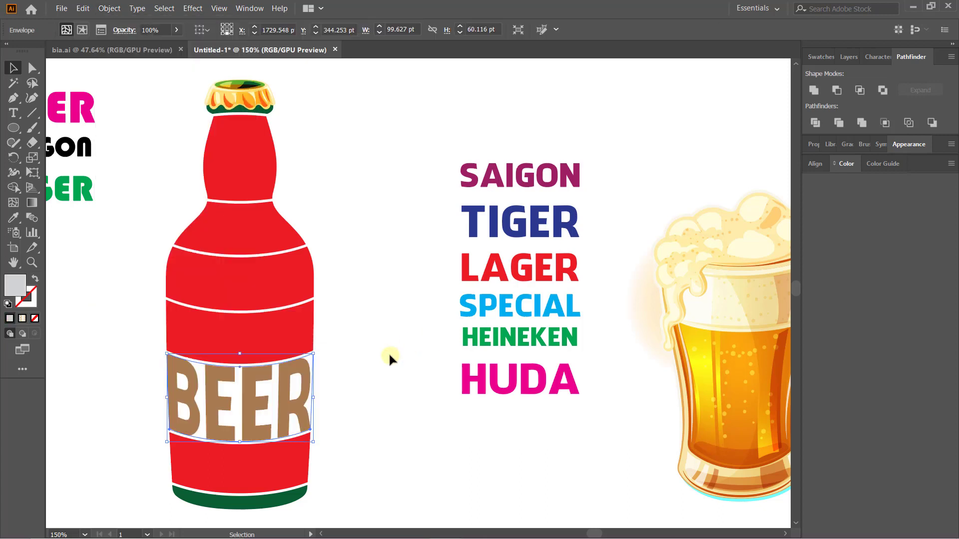
click(412, 290)
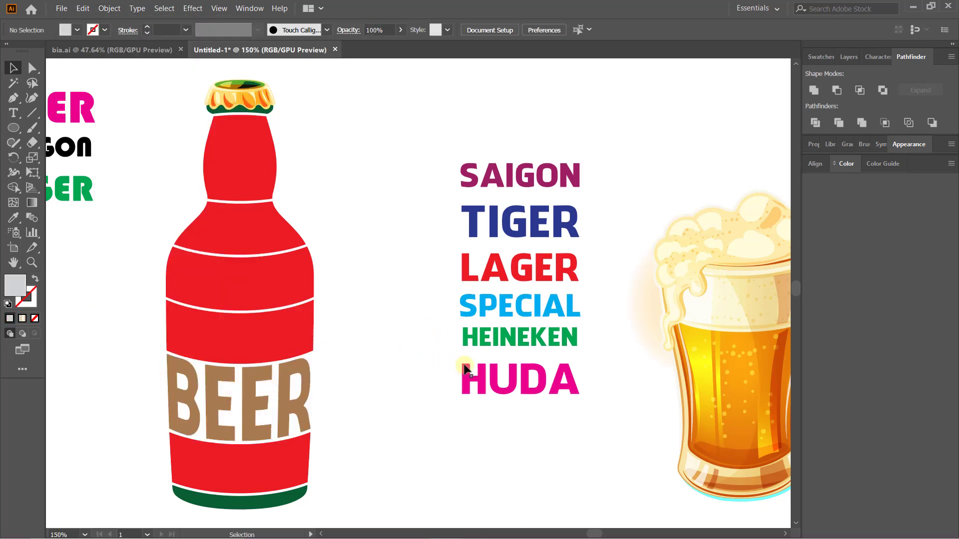
Warp HEINEKEN into the band above BEER with Ctrl+Alt+C.
mouse_move(522, 340)
mouse_down()
mouse_move(366, 312)
mouse_move(424, 307)
mouse_up()
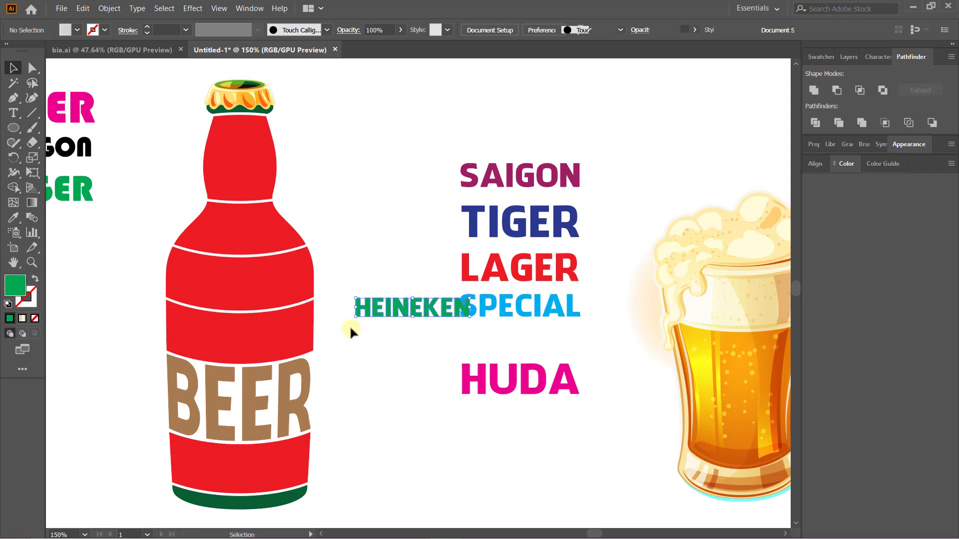
shift+click(303, 329)
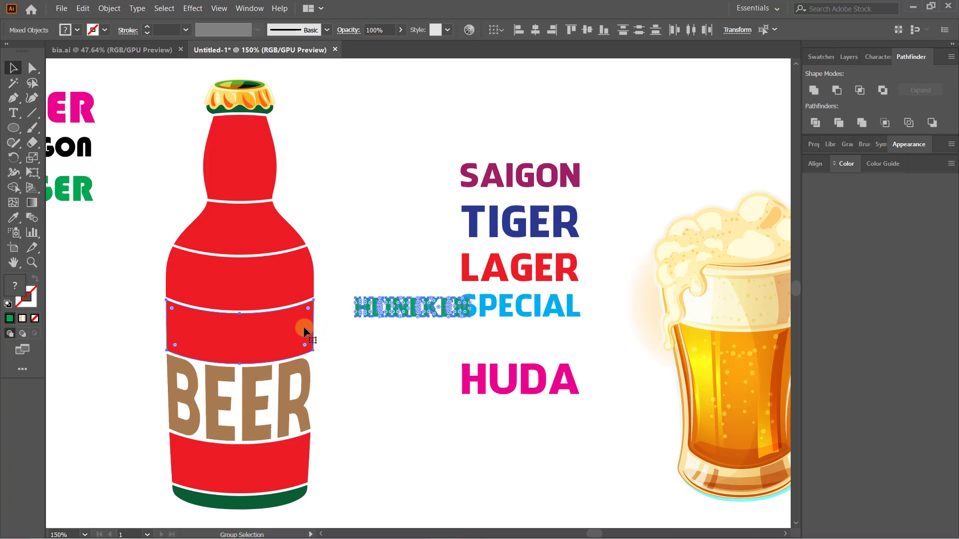
key(ctrl+alt+c)
click(520, 419)
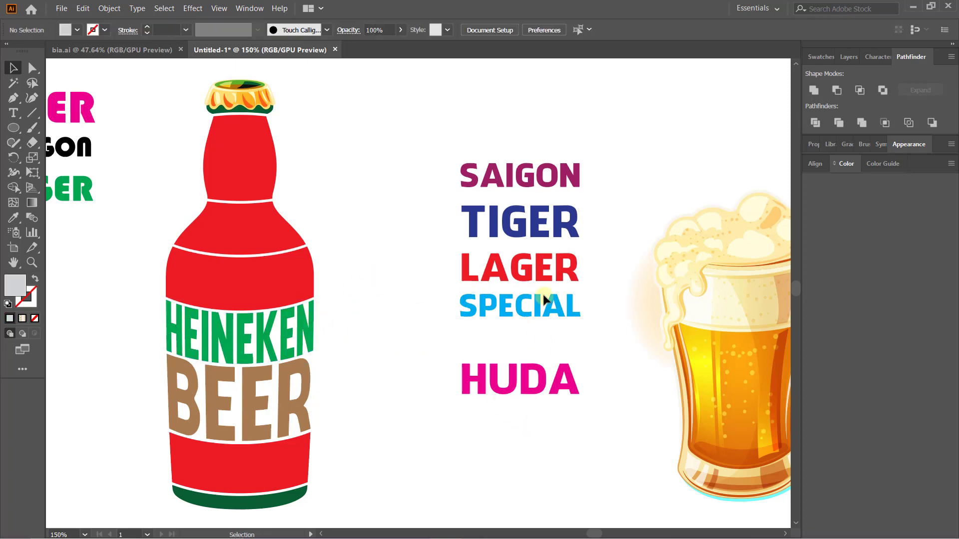
Warp TIGER into the bottle's shoulder band.
click(533, 227)
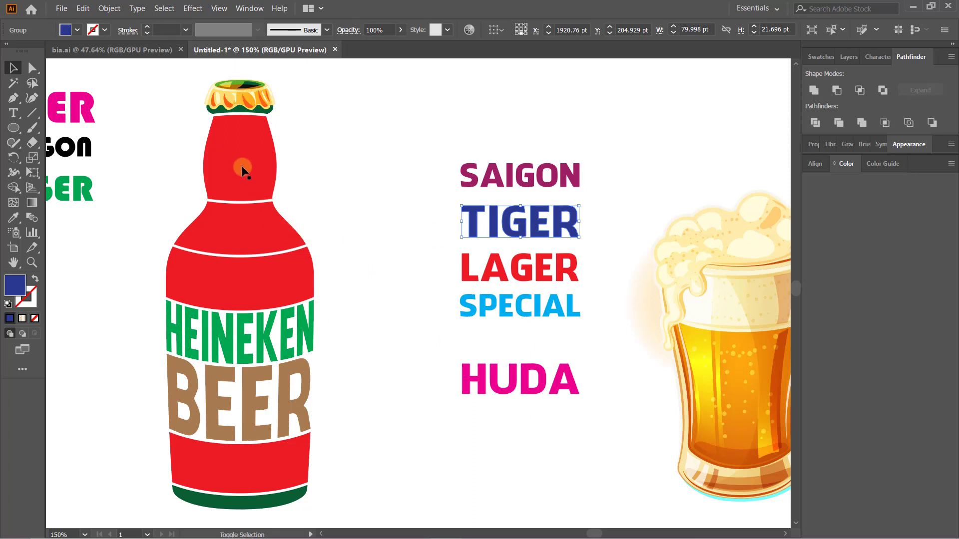
shift+click(240, 224)
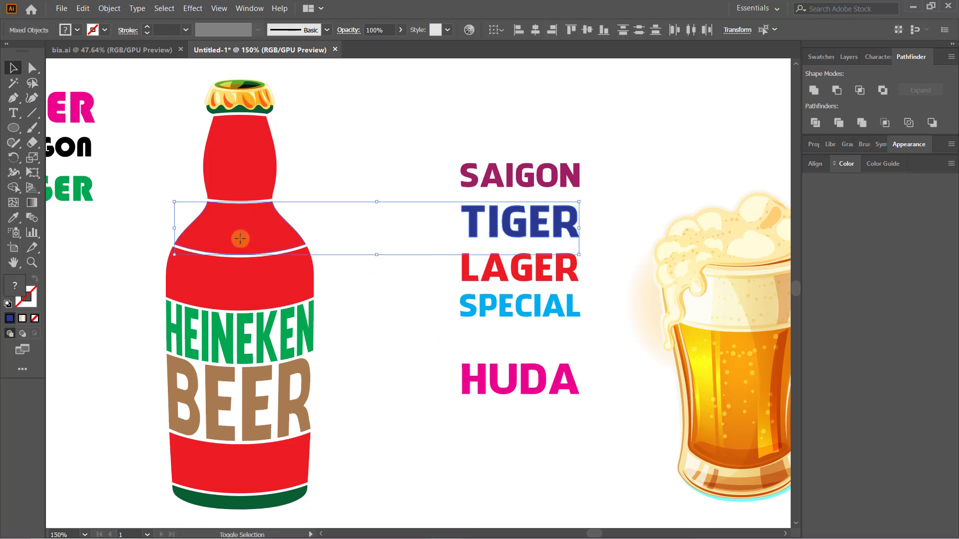
key(ctrl+alt+c)
click(366, 169)
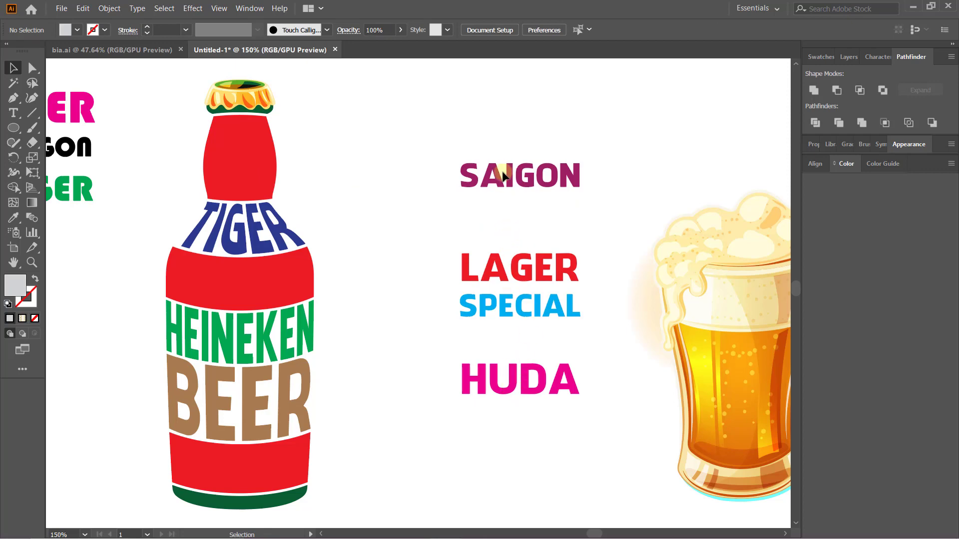
Warp LAGER into the bottle neck.
click(519, 271)
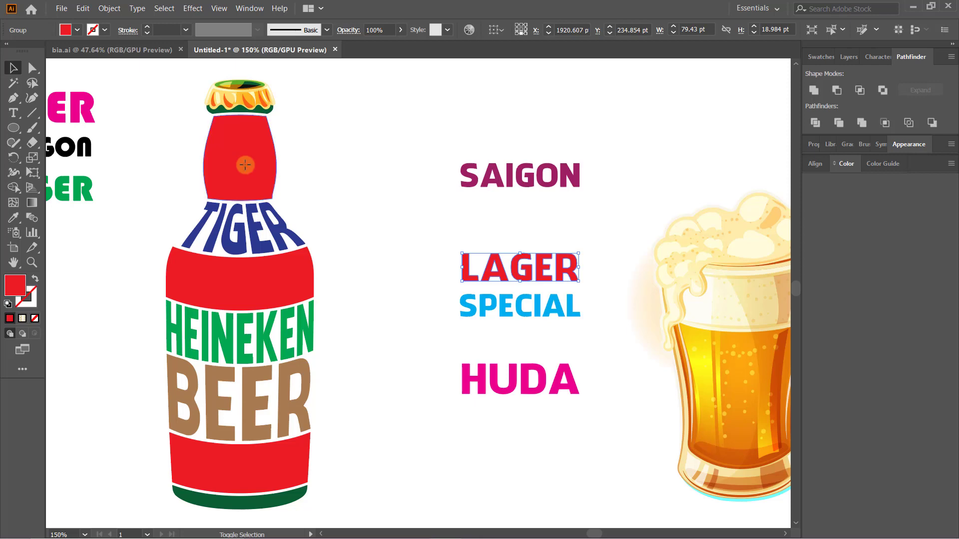
shift+click(245, 164)
key(ctrl+alt+c)
Undo the LAGER warp into the bottle neck.
click(391, 232)
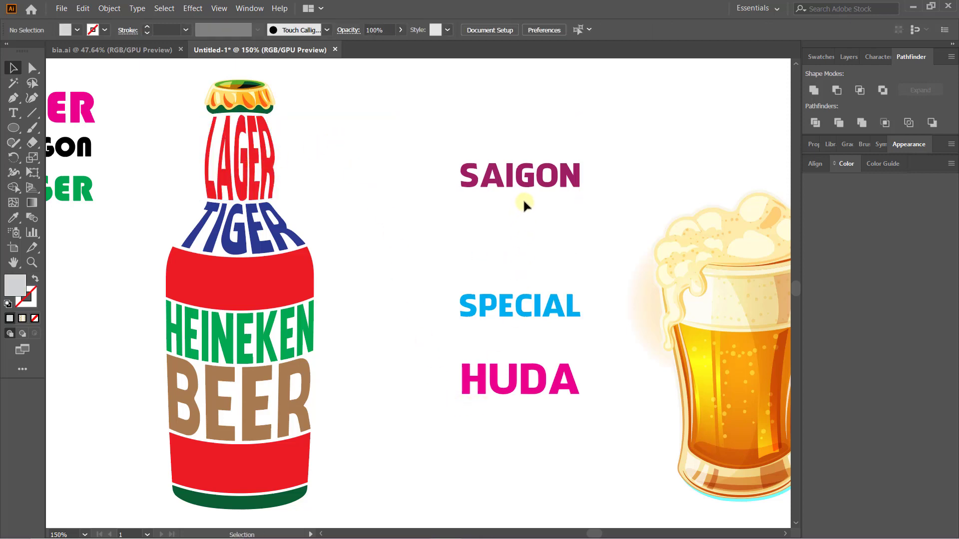
click(501, 310)
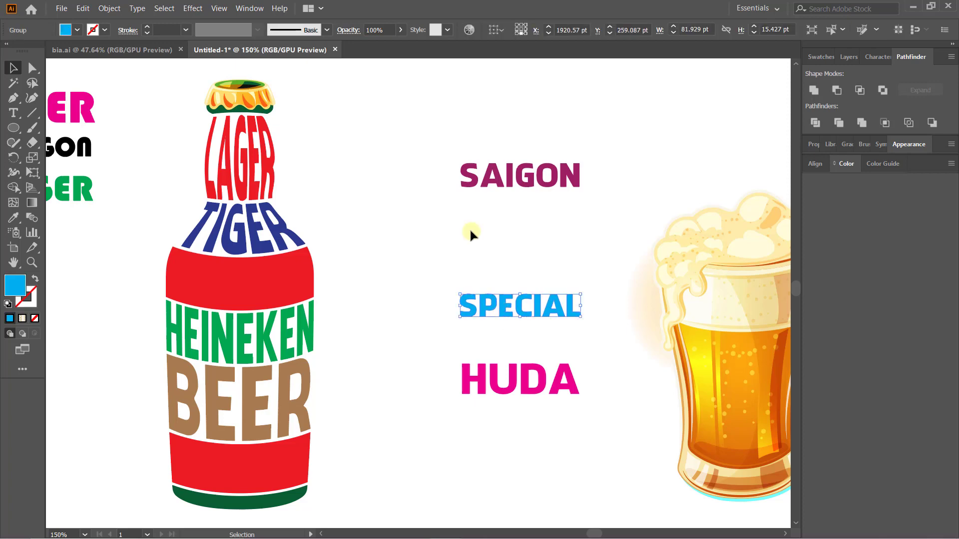
key(ctrl+z)
click(321, 185)
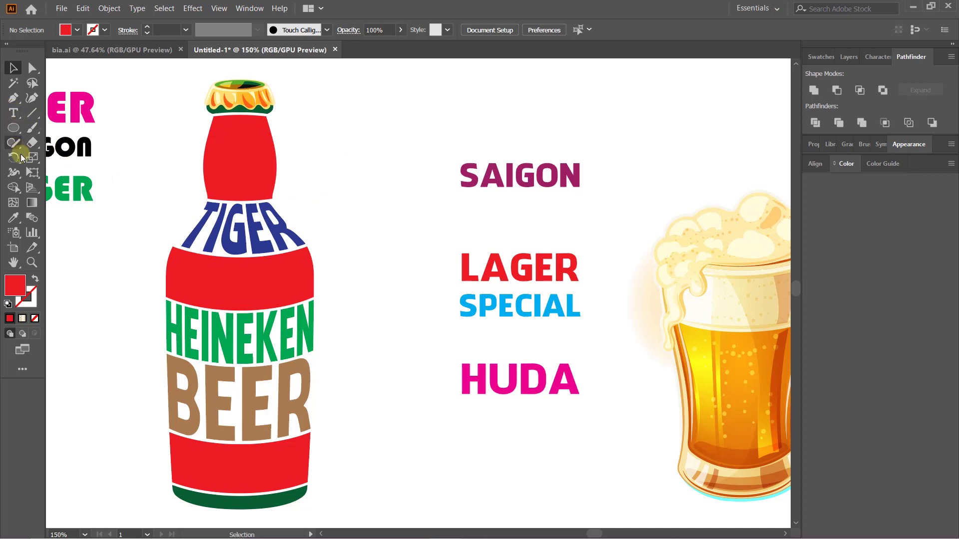
Draw an unfilled red ellipse across the shoulder and delete its top half, leaving an arc.
click(14, 128)
mouse_move(159, 129)
mouse_down()
mouse_move(311, 212)
mouse_move(325, 258)
mouse_up()
key(shift+x)
key(v)
click(450, 207)
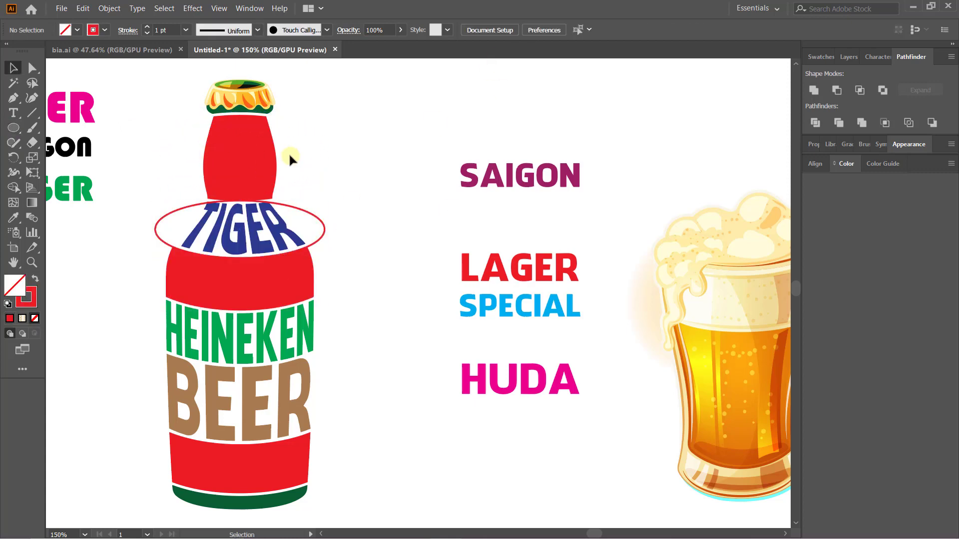
click(321, 240)
key(a)
click(239, 202)
key(Delete)
key(v)
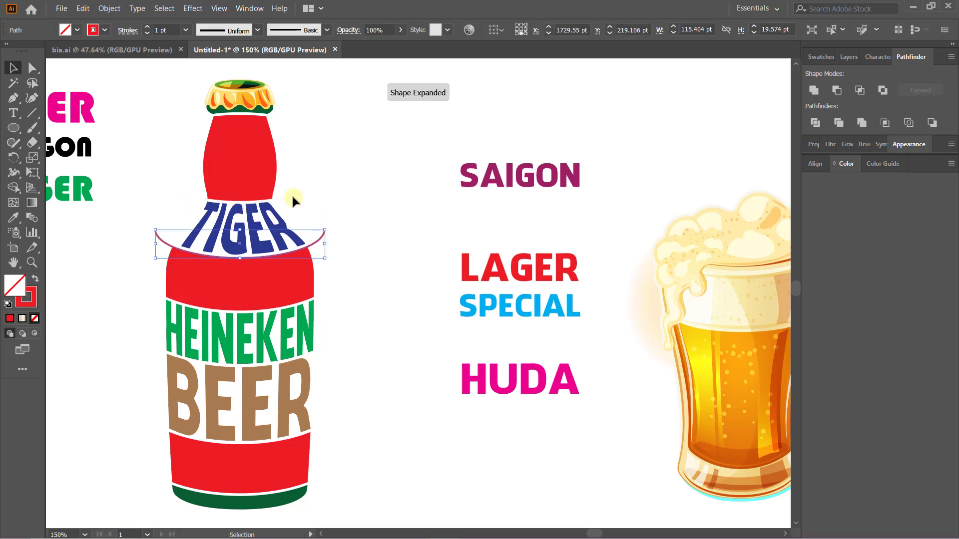
Thicken the arc, copy it onto the neck, outline it and Minus Front it from the neck.
click(147, 27)
drag(306, 242, 300, 153)
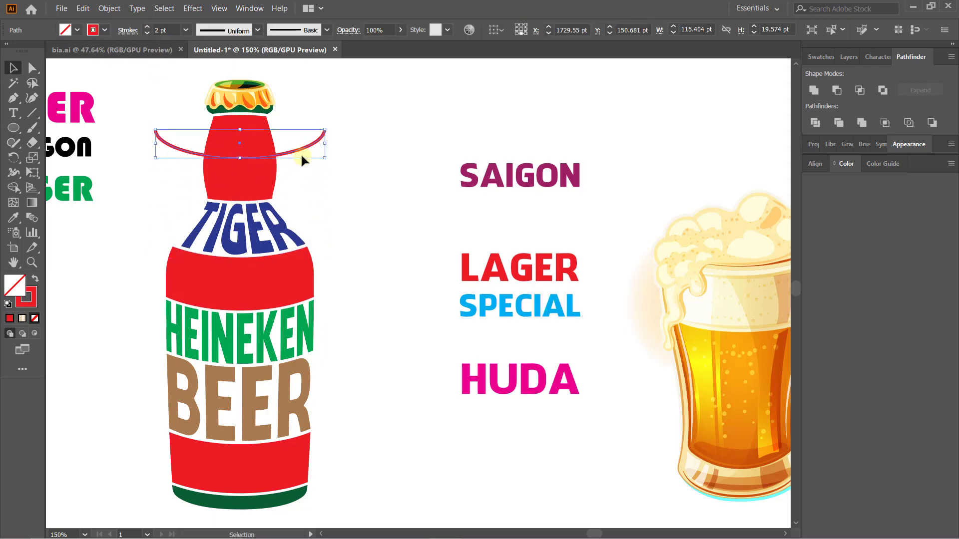
click(110, 8)
click(306, 236)
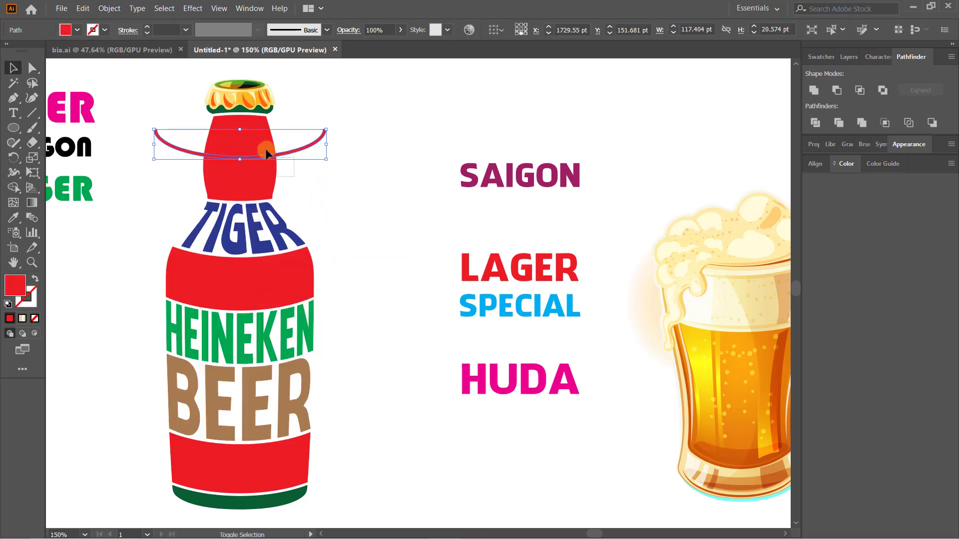
click(837, 90)
click(549, 215)
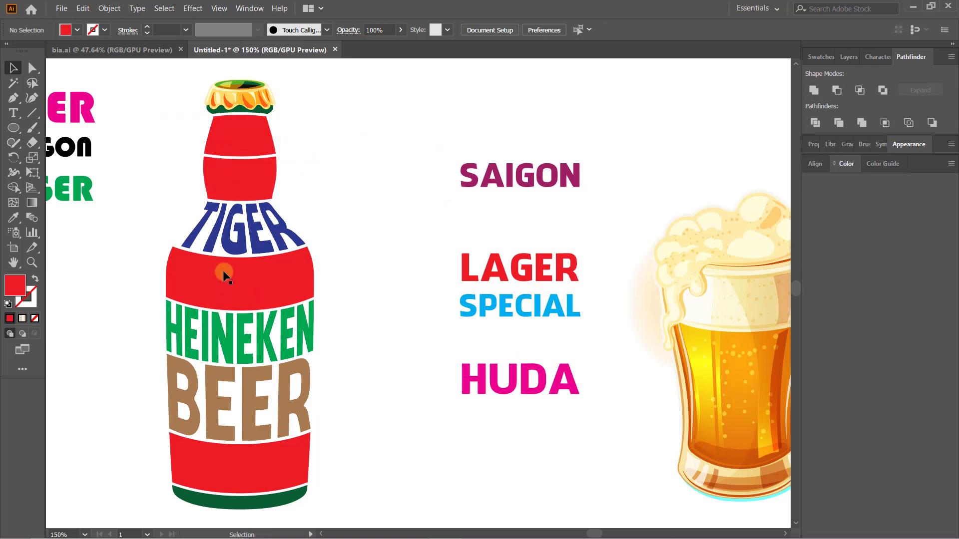
Ungroup the split neck shape into separate band pieces.
click(260, 139)
right_click(259, 139)
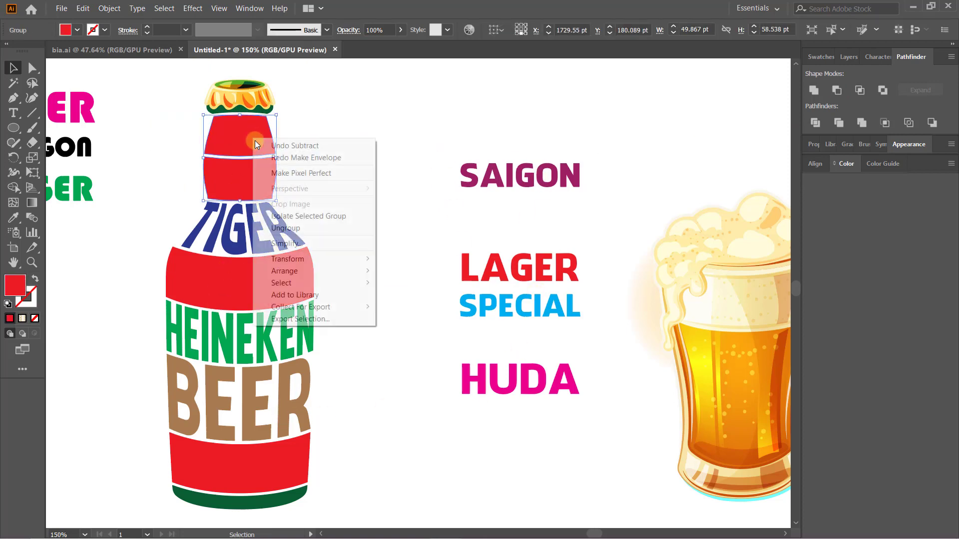
click(289, 232)
click(361, 208)
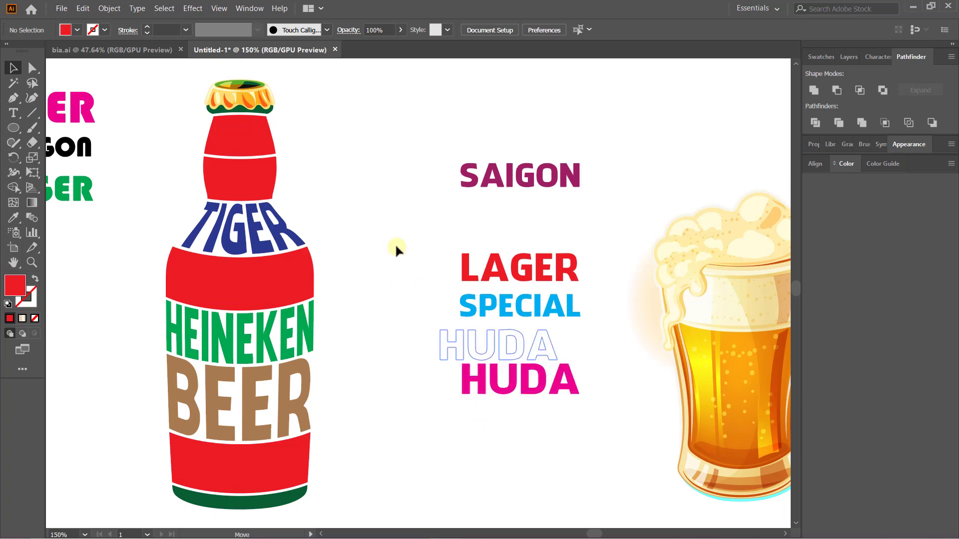
Warp HUDA into a neck band and SPECIAL into the bottom red band.
drag(490, 389, 362, 182)
shift+click(260, 182)
key(ctrl+alt+c)
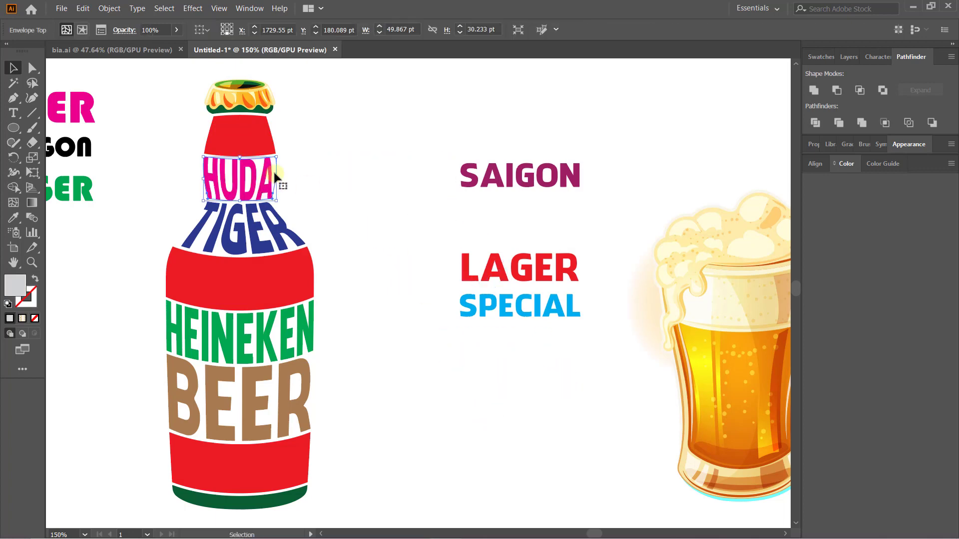
click(379, 177)
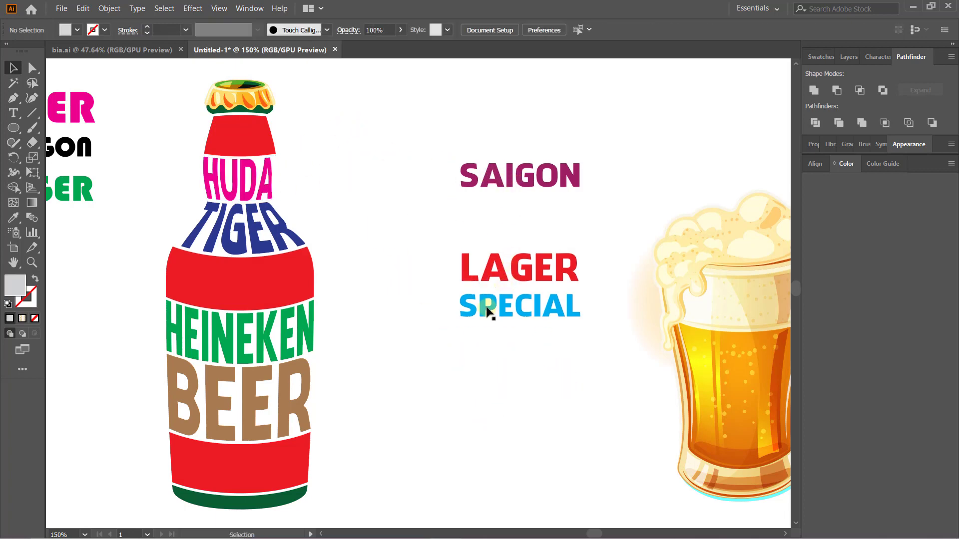
click(505, 318)
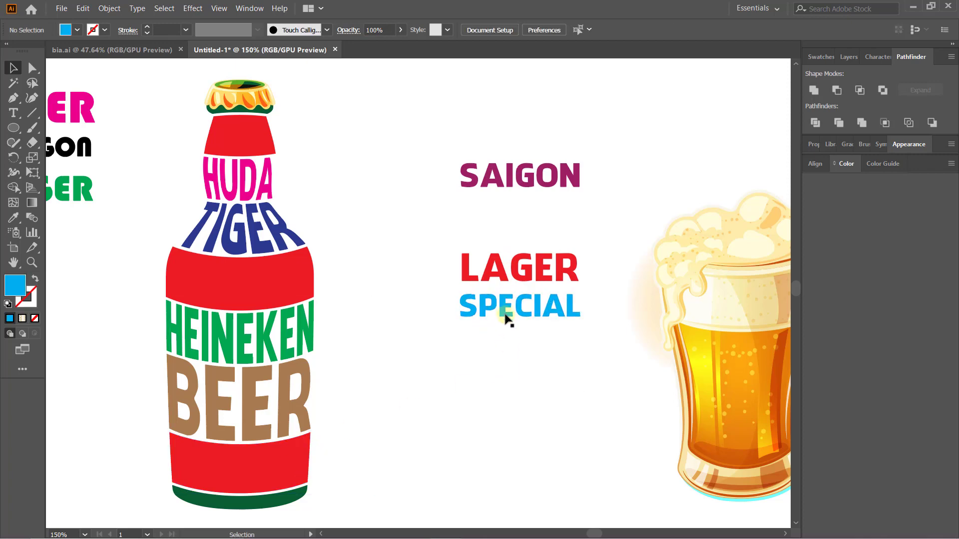
shift+click(260, 465)
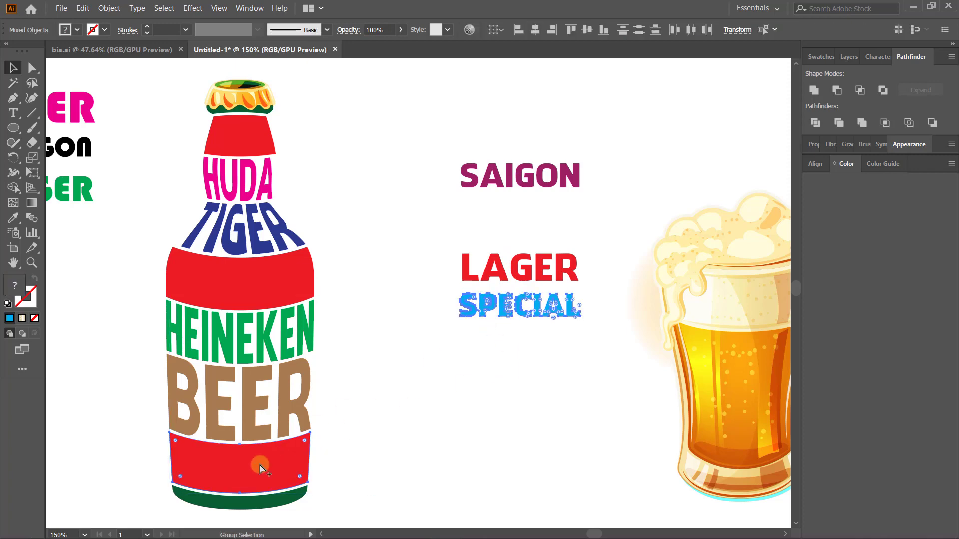
key(ctrl+alt+c)
Try LAGER and SPECIAL in the neck band, then release those envelopes again.
click(368, 410)
click(529, 264)
shift+click(257, 136)
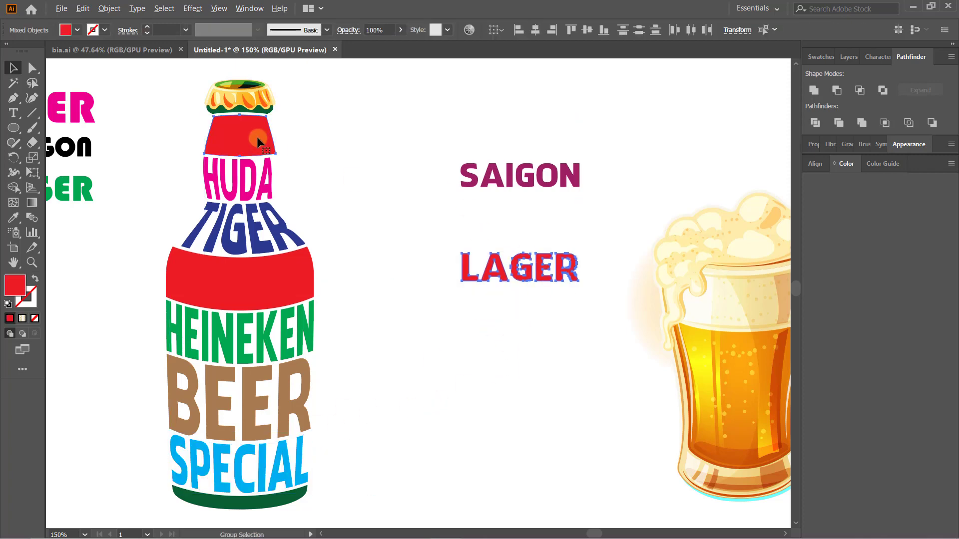
key(ctrl+alt+c)
click(238, 177)
key(ctrl+alt+shift+c)
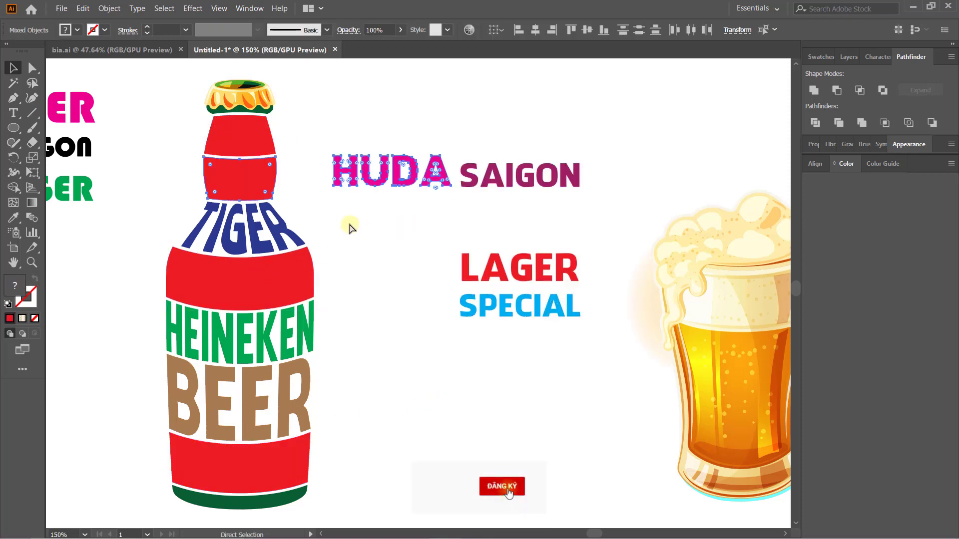
click(519, 306)
shift+click(240, 177)
key(ctrl+alt+c)
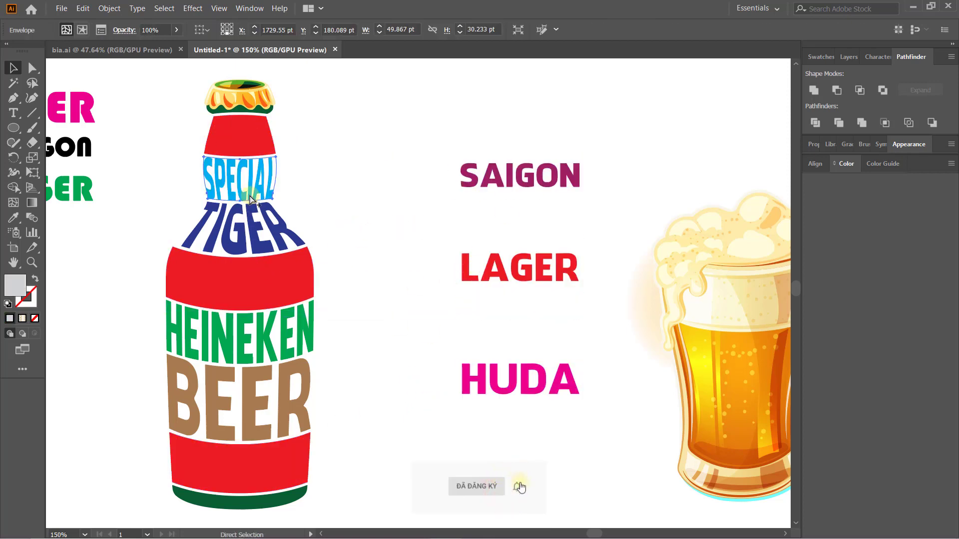
key(ctrl+alt+shift+c)
Warp SAIGON into the top neck band and LAGER into the lower neck band.
click(505, 179)
shift+click(248, 158)
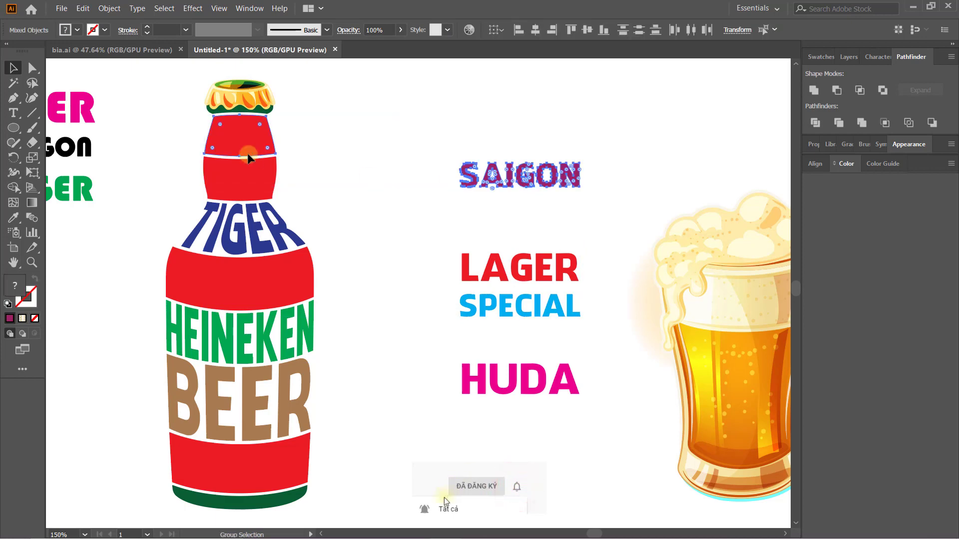
key(ctrl+alt+c)
click(503, 272)
shift+click(239, 177)
key(ctrl+alt+c)
click(389, 172)
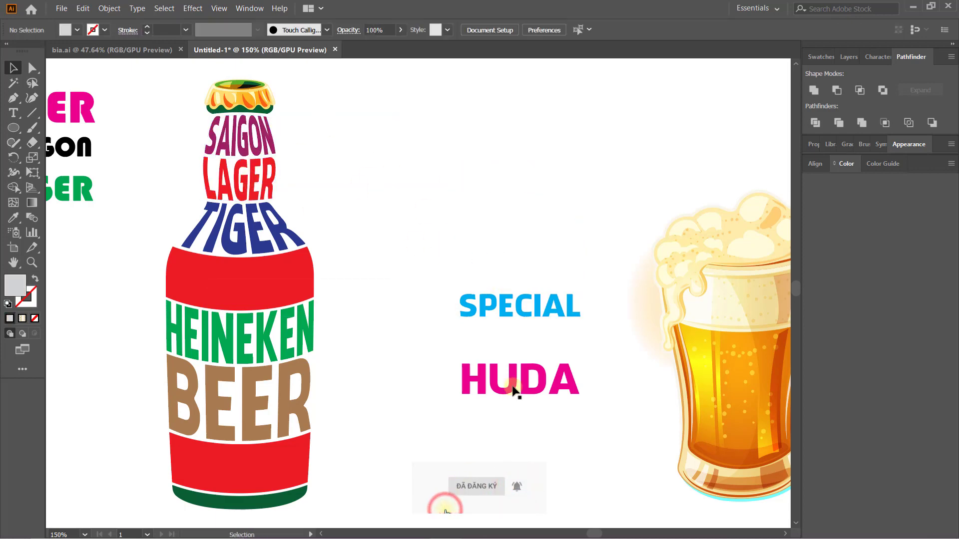
Warp HUDA into the bottom red band.
click(516, 391)
shift+click(254, 282)
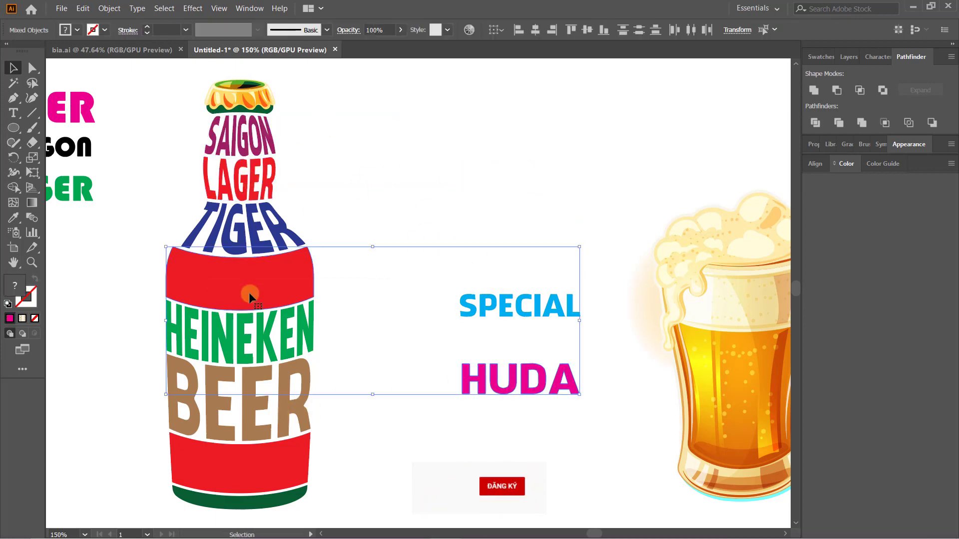
shift+click(292, 452)
key(ctrl+alt+c)
click(378, 315)
Warp SPECIAL into the red band below TIGER.
click(503, 305)
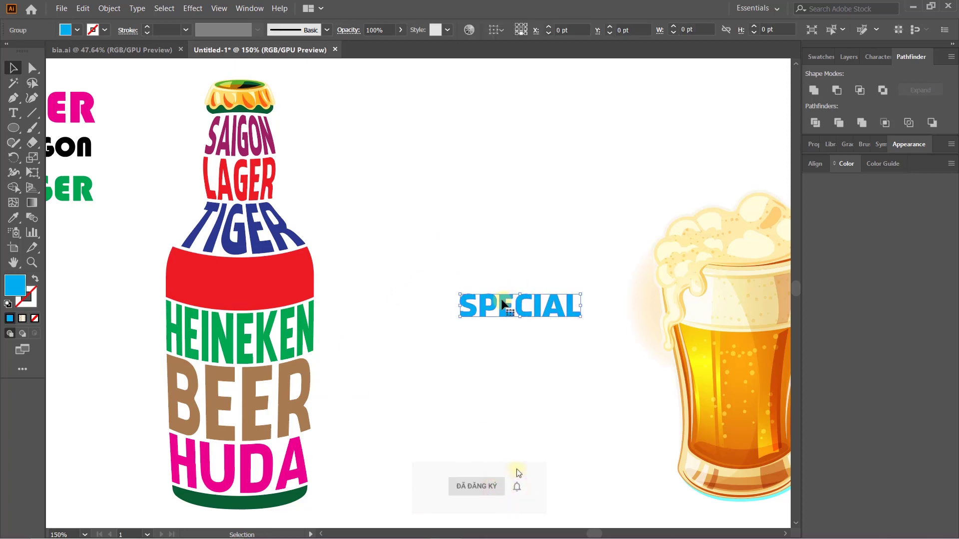
shift+click(274, 260)
key(ctrl+alt+c)
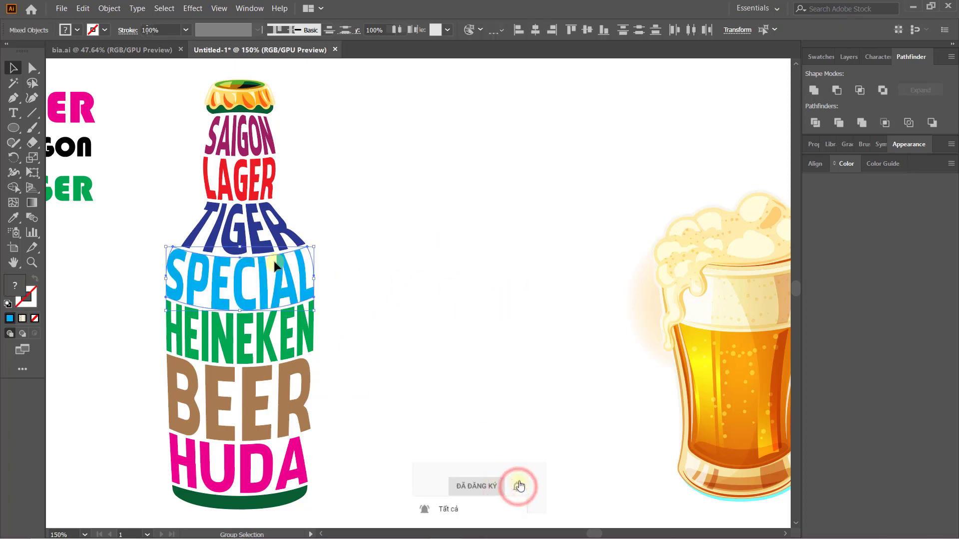
click(392, 234)
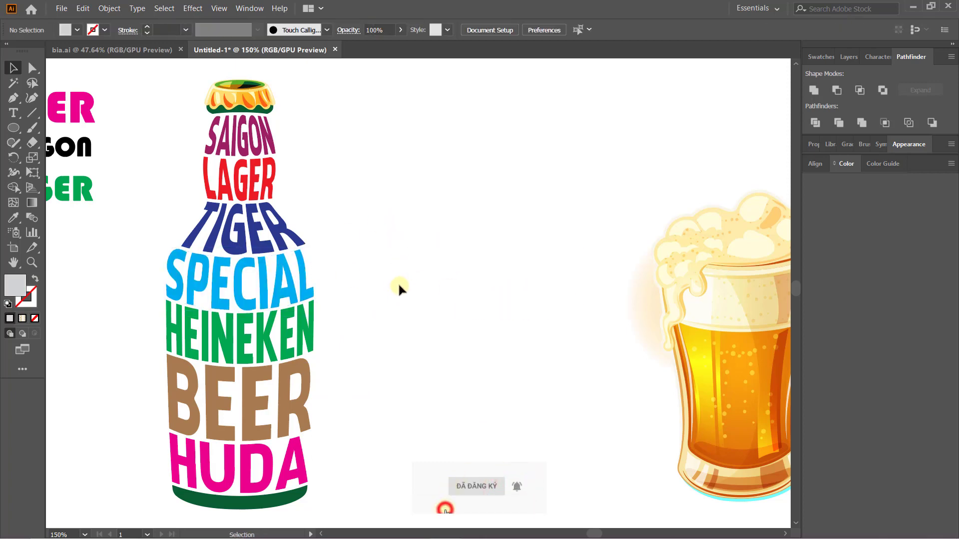
Zoom out and place the green bottle artwork beside the word-art bottle.
key(minus)
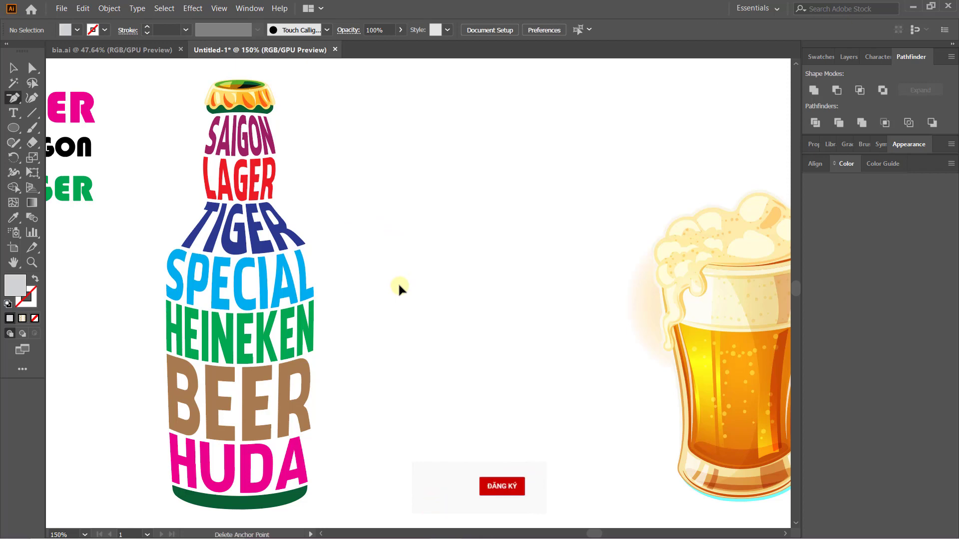
key(ctrl+minus)
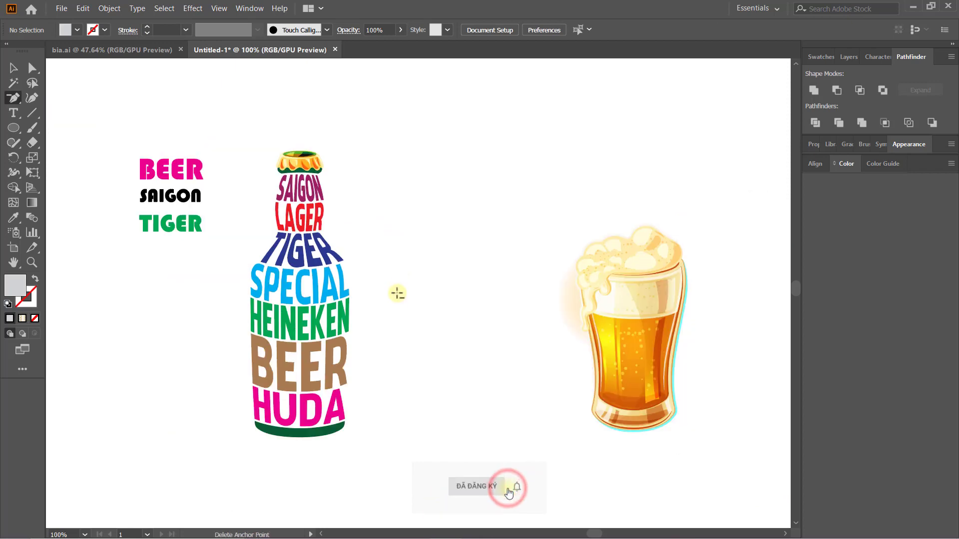
key(v)
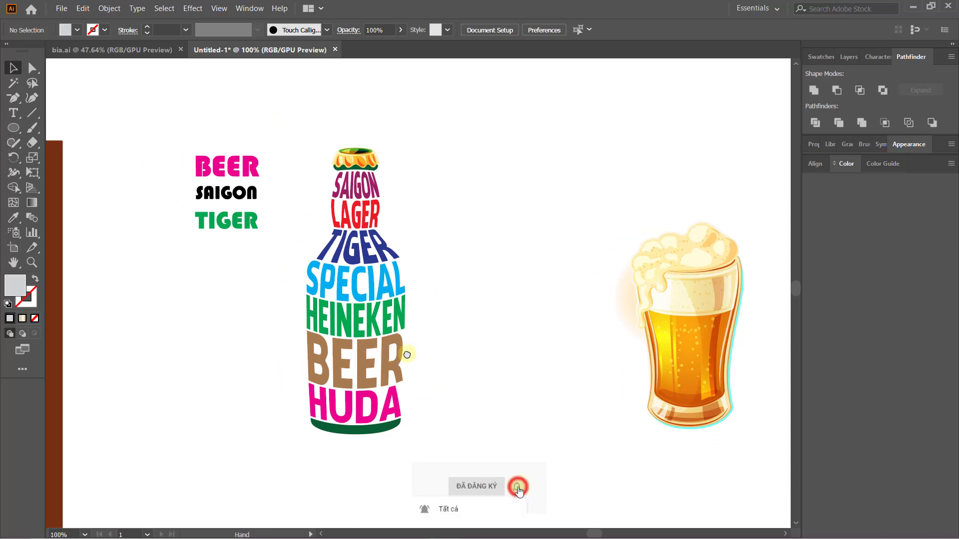
drag(360, 379, 522, 357)
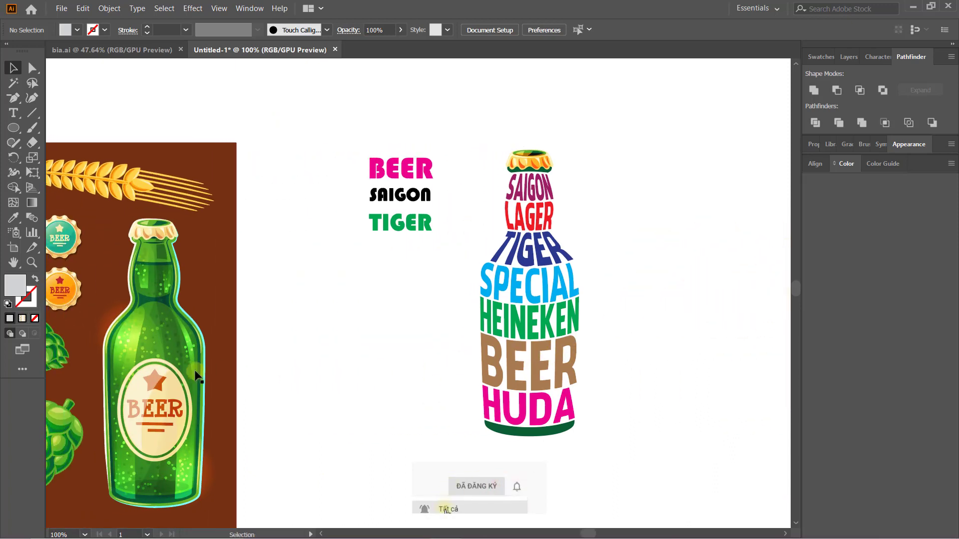
scroll(125, 350, down, 2)
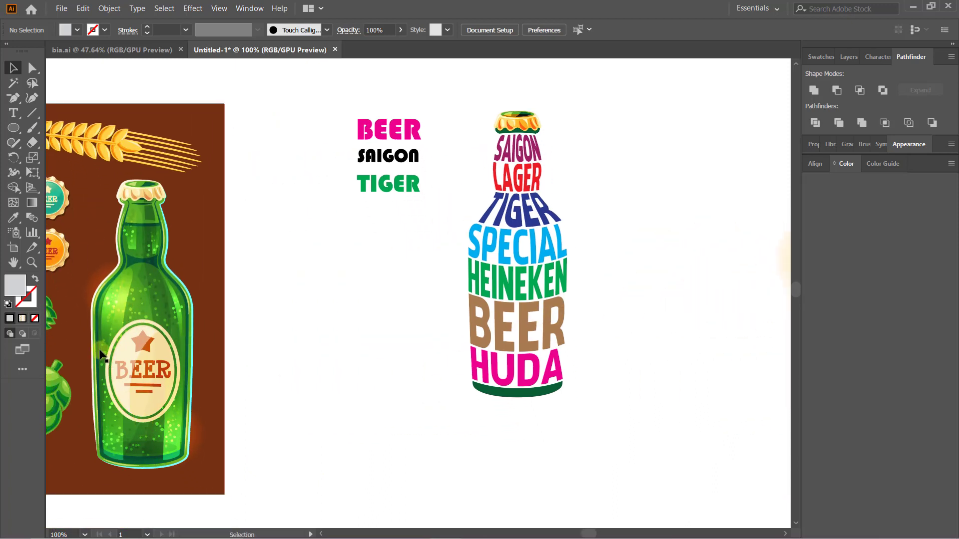
drag(93, 353, 670, 349)
scroll(433, 352, right, 5)
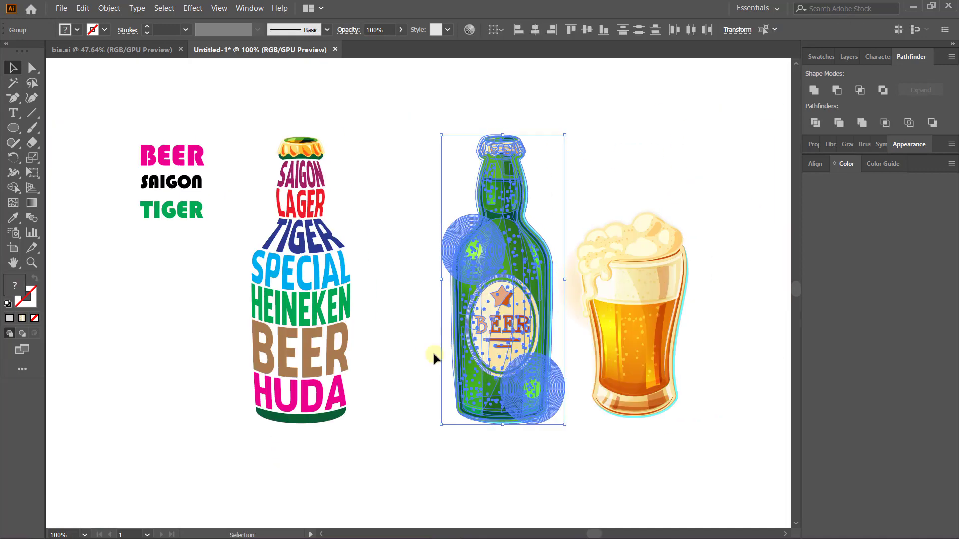
Ungroup the green bottle and delete its inner details, keeping only the silhouette.
right_click(444, 352)
click(474, 439)
drag(507, 306, 292, 319)
key(Delete)
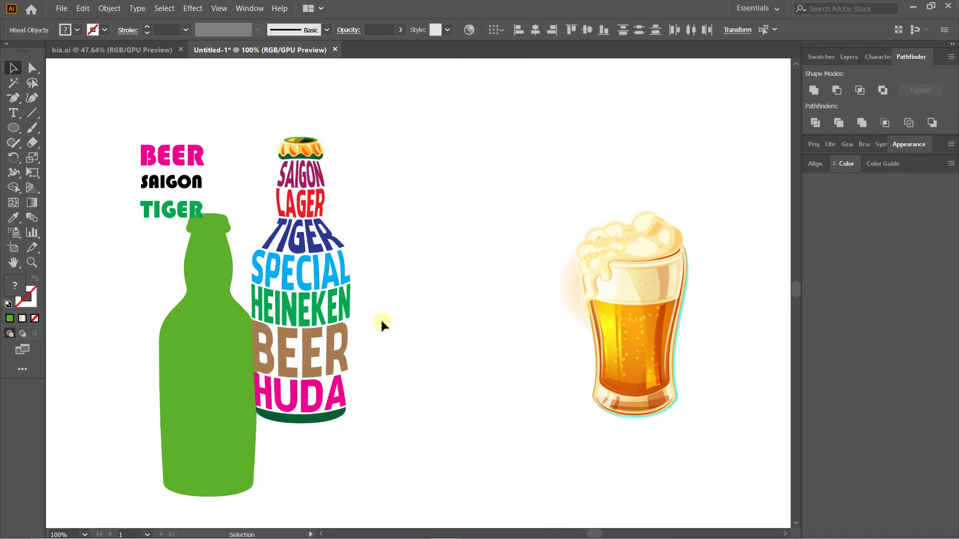
Align the green silhouette onto the word-art bottle and place it behind the words.
click(328, 363)
mouse_move(210, 320)
mouse_down()
mouse_move(424, 319)
mouse_move(306, 300)
mouse_up()
key(ctrl+shift+bracketleft)
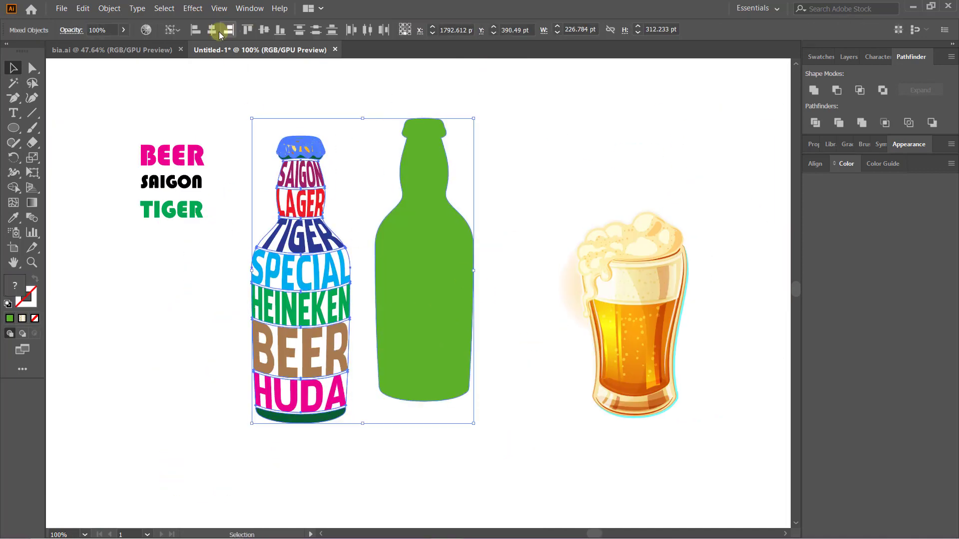
key(ctrl+shift+a)
Turn the silhouette's fill into a 2 pt green stroke and zoom in on it.
click(285, 338)
scroll(284, 338, up, 3)
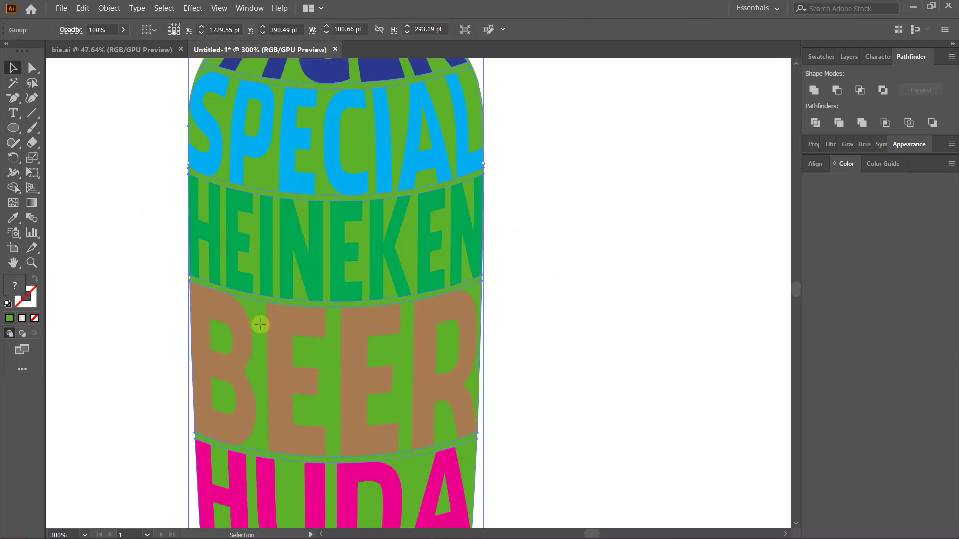
key(shift+x)
scroll(511, 262, down, 5)
click(147, 26)
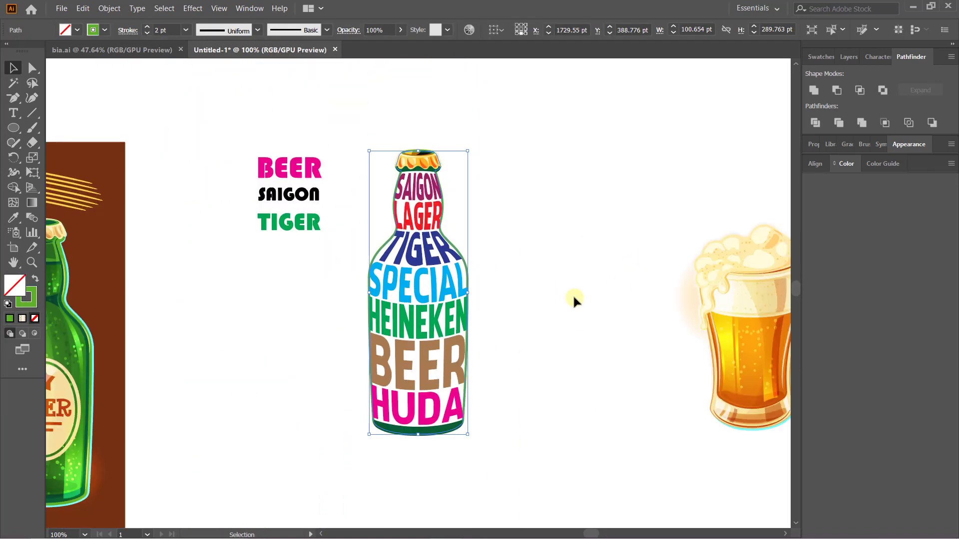
key(ctrl+shift+a)
key(z)
click(480, 332)
drag(480, 332, 514, 275)
scroll(433, 313, down, 2)
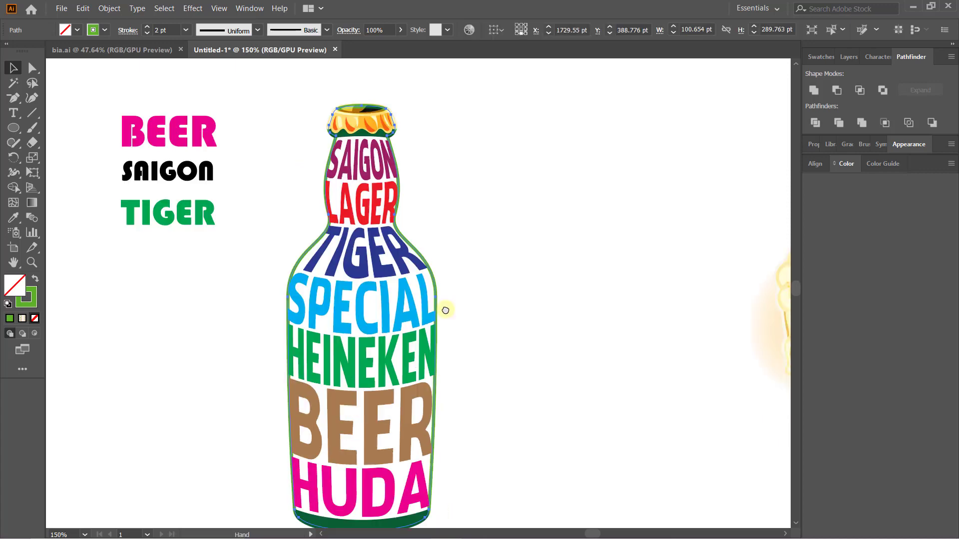
click(109, 8)
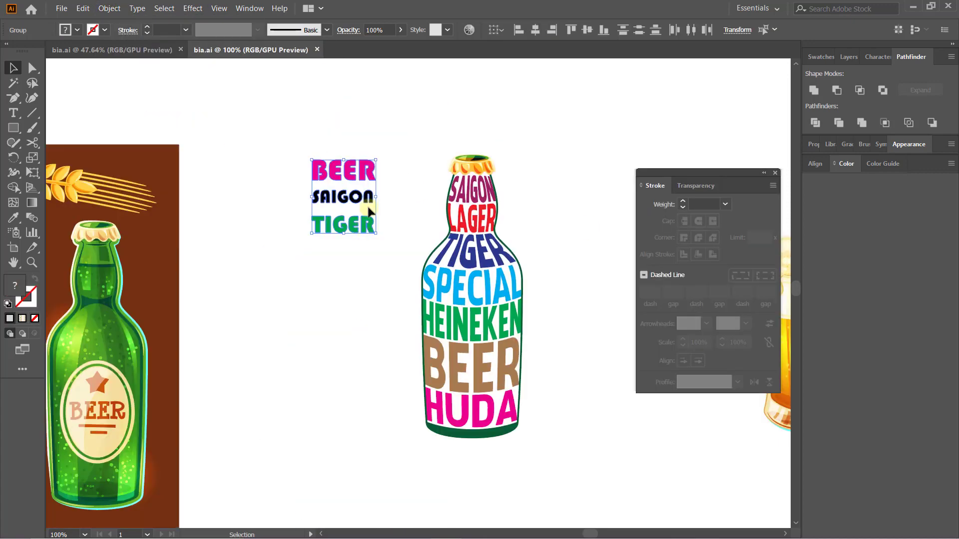
Move the BEER SAIGON TIGER words up and duplicate the green bottle into the page centre.
drag(343, 195, 395, 92)
click(89, 321)
drag(90, 324, 342, 260)
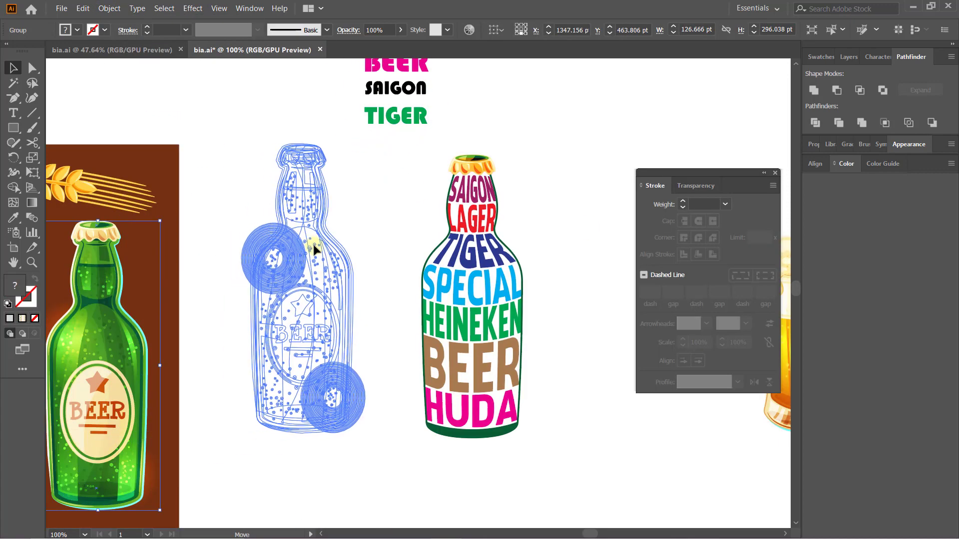
click(335, 481)
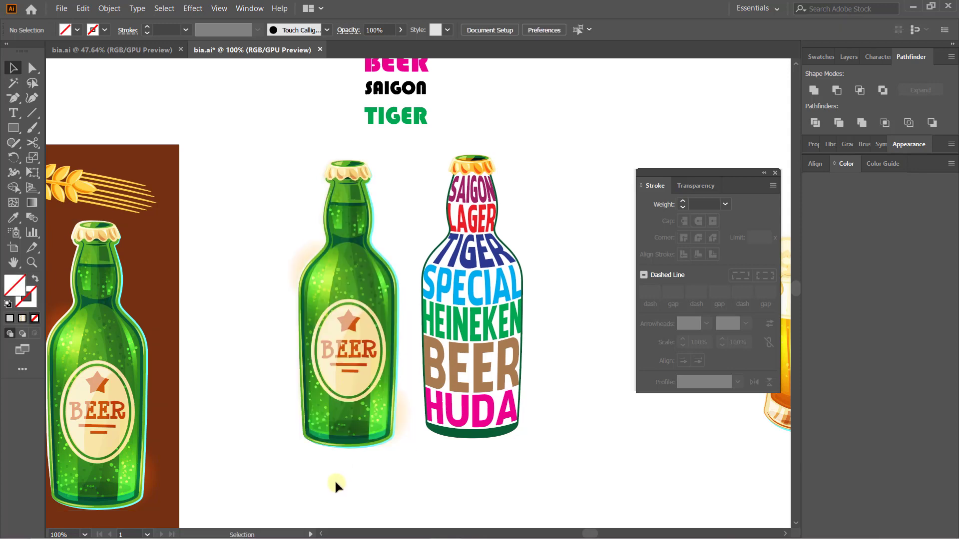
drag(349, 439, 351, 446)
click(537, 490)
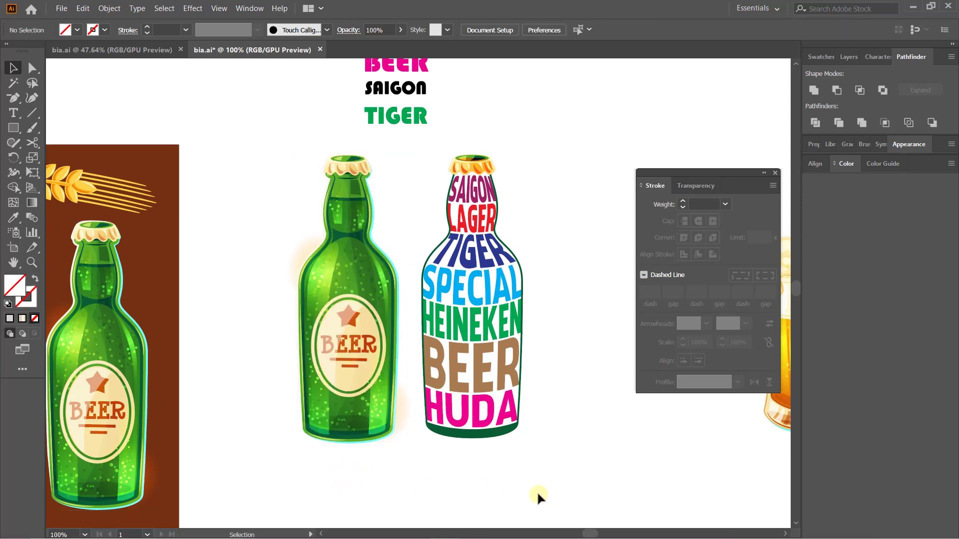
Apply the dark green outline to the lettered bottle shape.
click(523, 307)
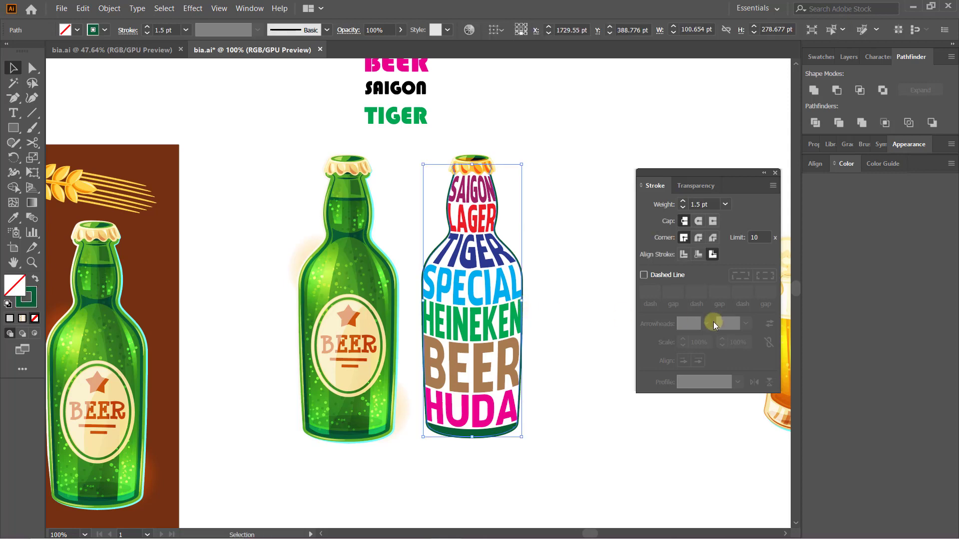
key(ctrl+shift+a)
key(ctrl+z)
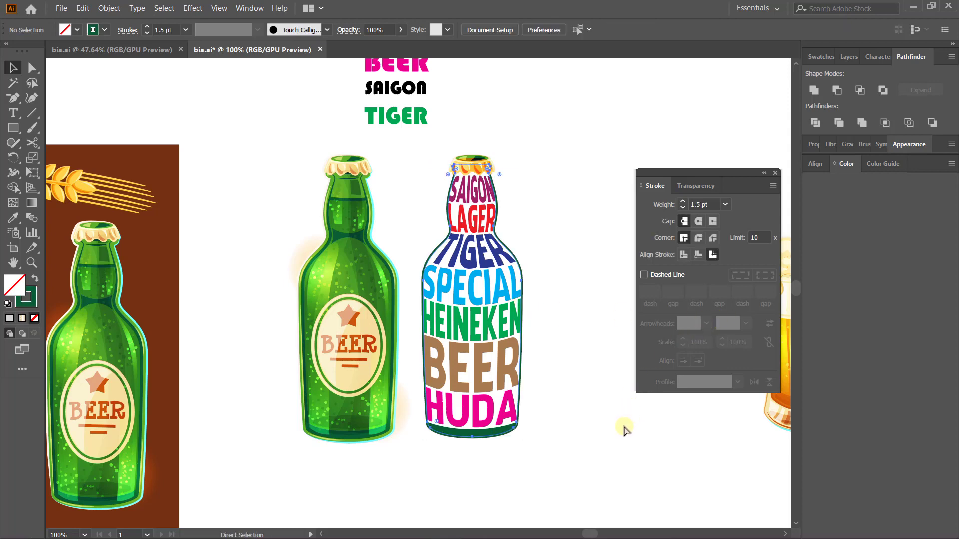
key(ctrl+shift+a)
Ungroup the beer glass artwork and delete its blue spiral circle.
drag(608, 435, 519, 420)
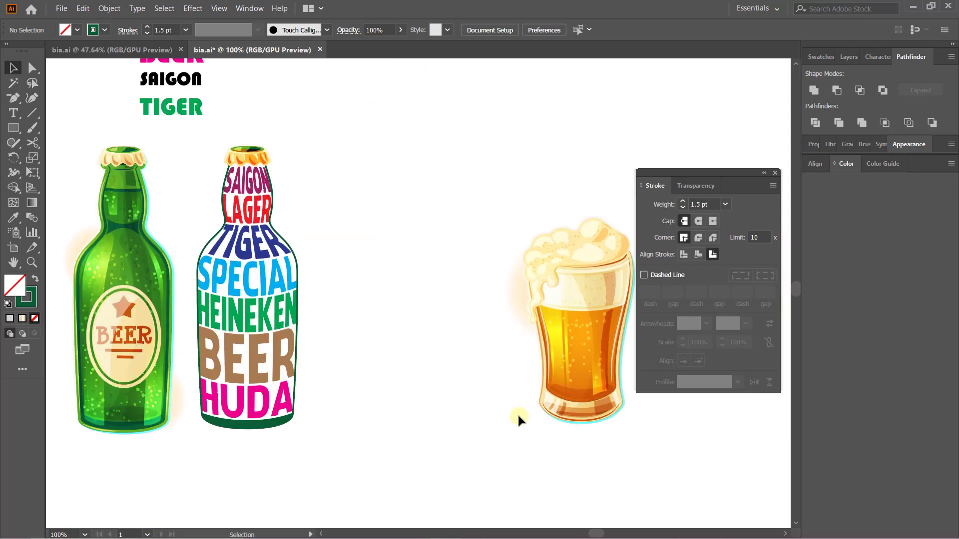
mouse_move(622, 342)
mouse_down()
mouse_move(469, 354)
mouse_move(513, 368)
mouse_move(253, 261)
mouse_up()
right_click(253, 259)
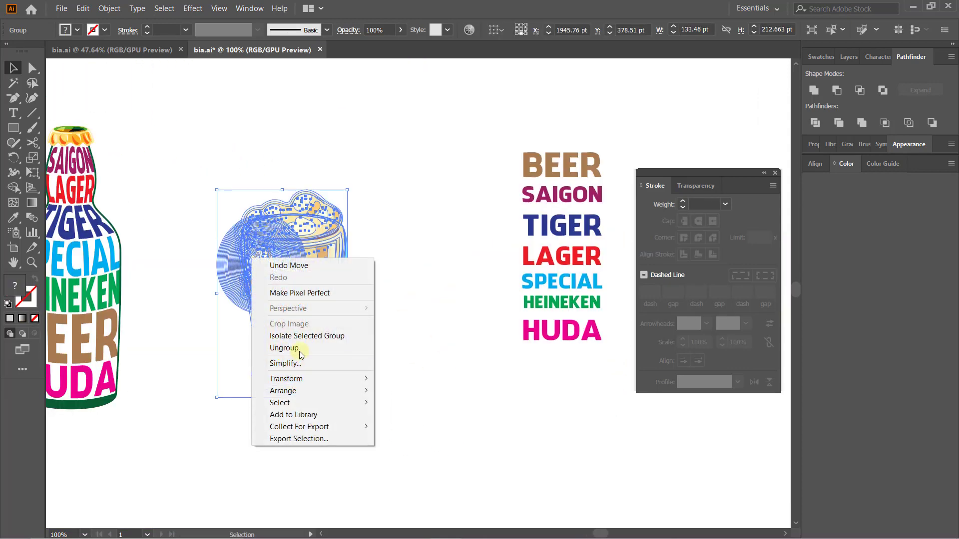
click(284, 348)
click(407, 289)
click(229, 282)
key(Delete)
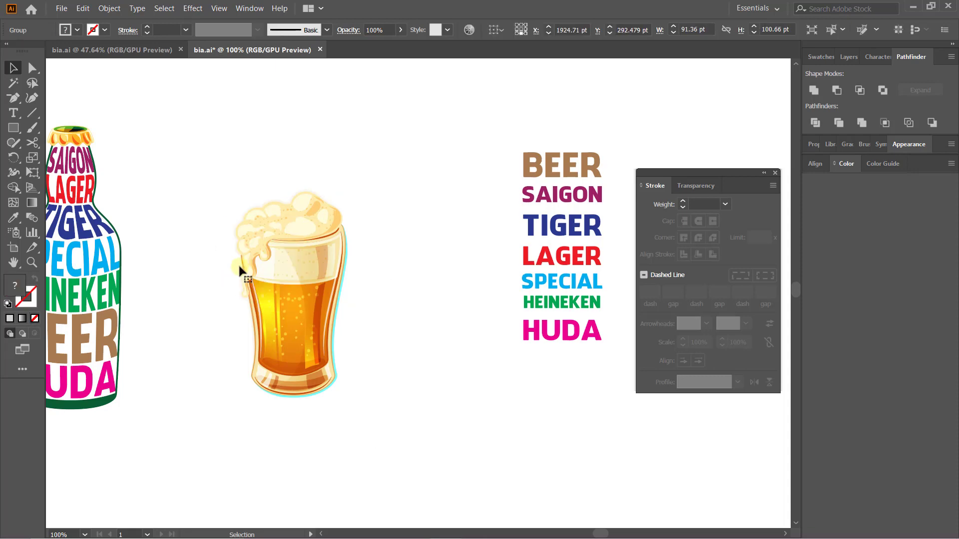
Ungroup the glass into separate paths and hide the foam with Object > Hide > Selection.
drag(286, 334, 330, 375)
click(349, 270)
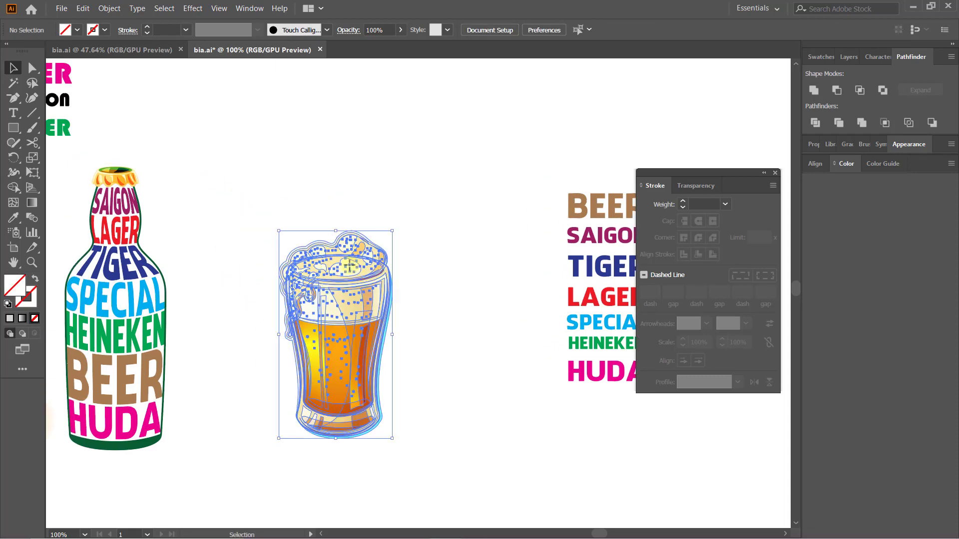
right_click(351, 263)
click(384, 355)
click(424, 283)
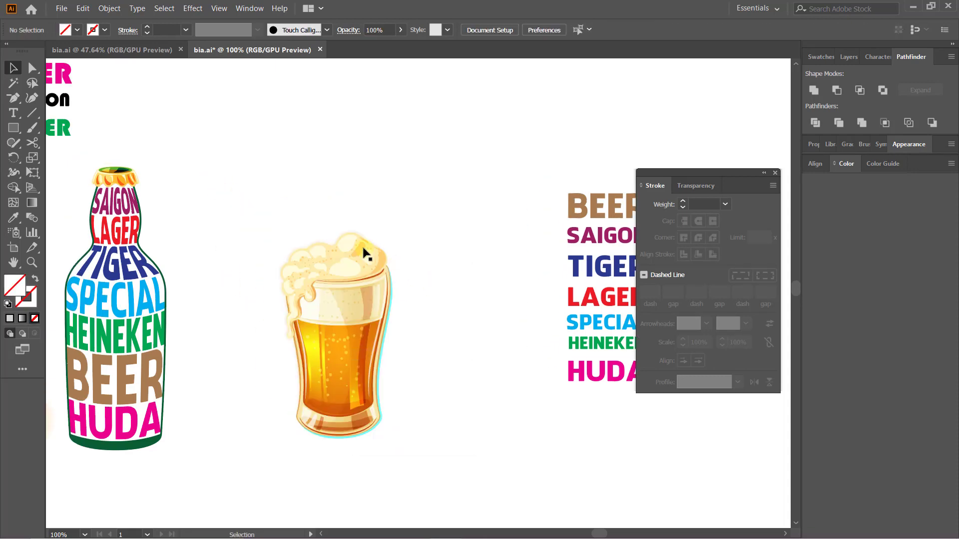
click(362, 247)
click(109, 8)
mouse_move(120, 109)
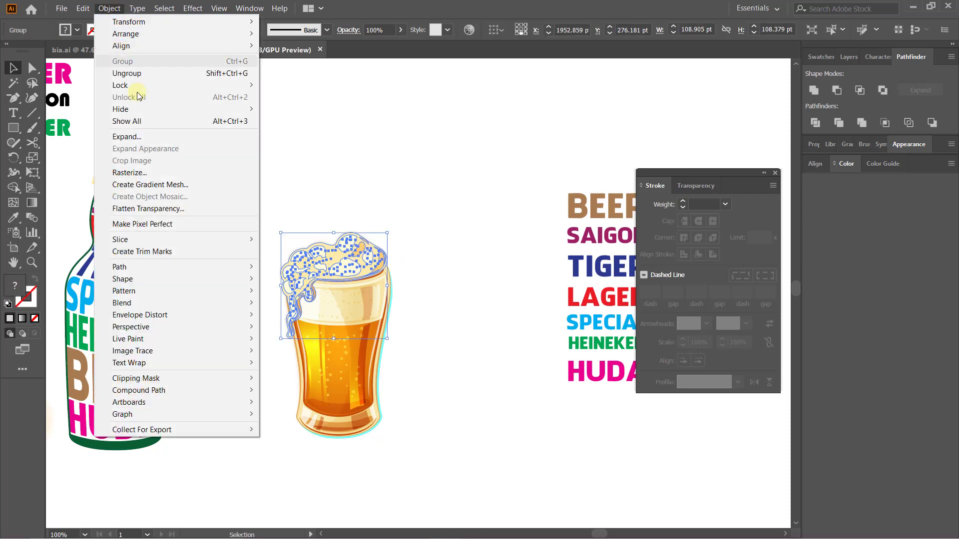
click(291, 108)
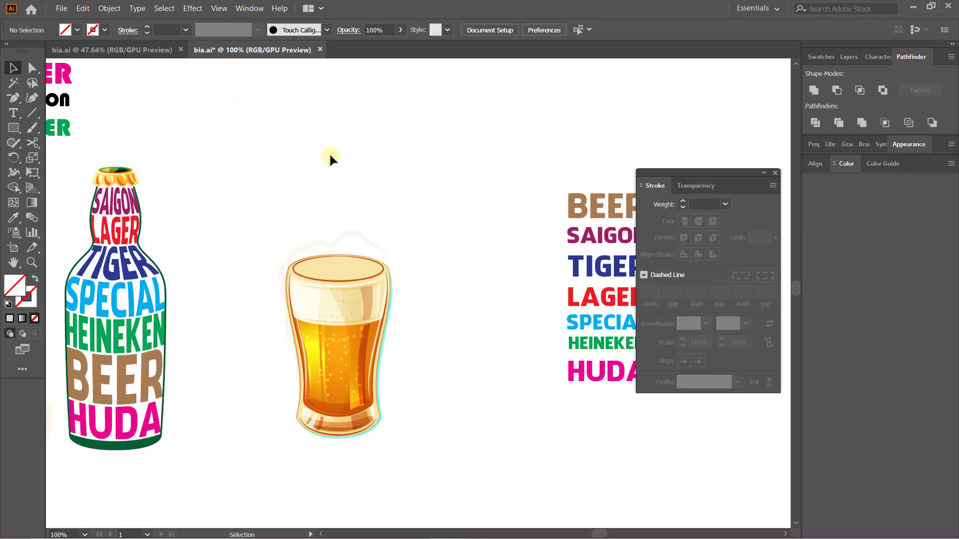
Zoom in on the glass top and ready the Pen tool with a cyan stroke.
click(331, 211)
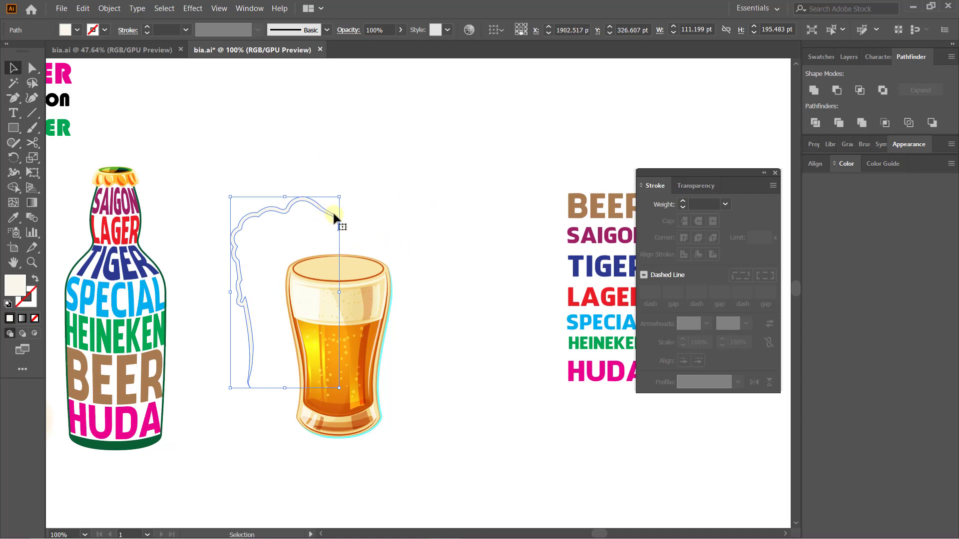
key(F12)
key(Escape)
key(z)
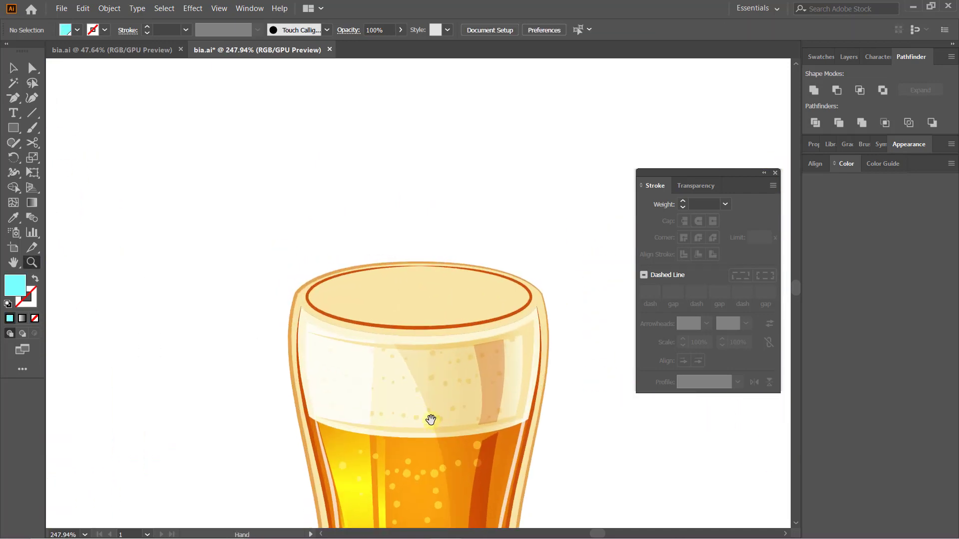
mouse_move(364, 342)
mouse_down()
mouse_move(327, 219)
mouse_move(364, 220)
mouse_up()
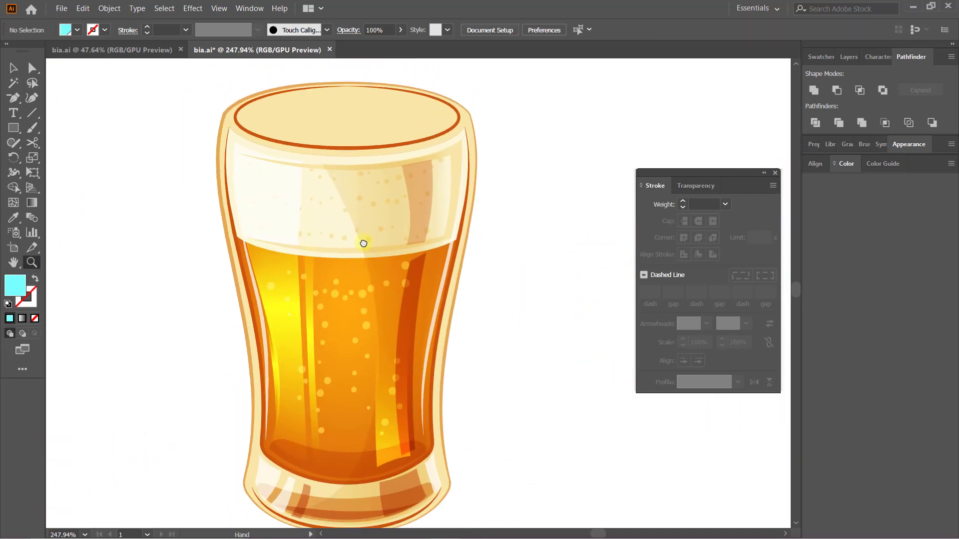
key(ctrl+minus)
key(p)
key(shift+x)
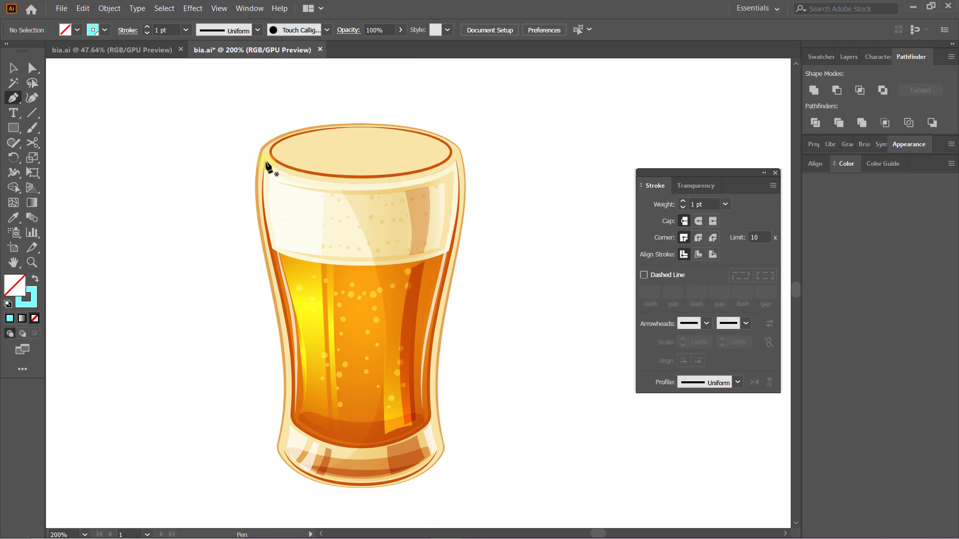
Trace the glass's inner outline as a closed cyan Pen path from rim to bottom.
click(266, 165)
drag(392, 262, 336, 307)
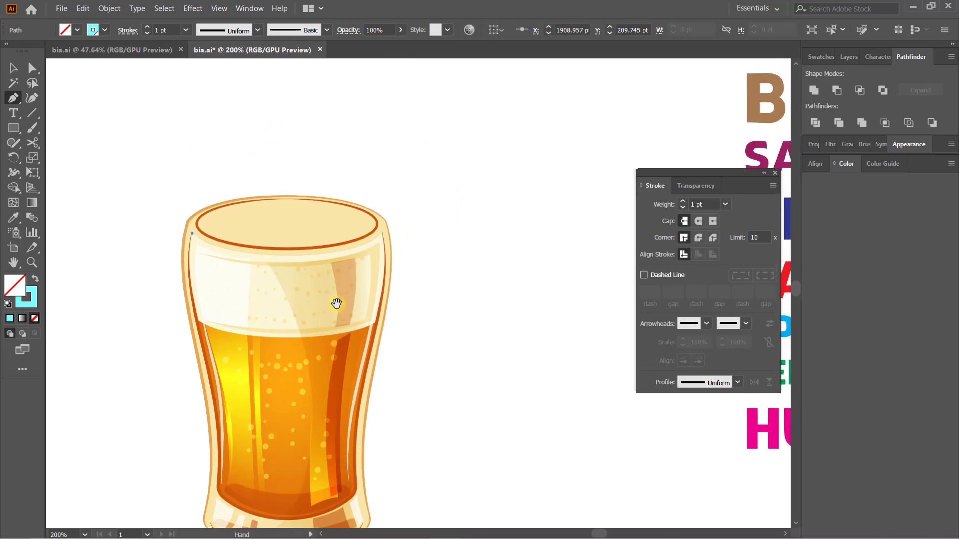
drag(381, 233, 474, 180)
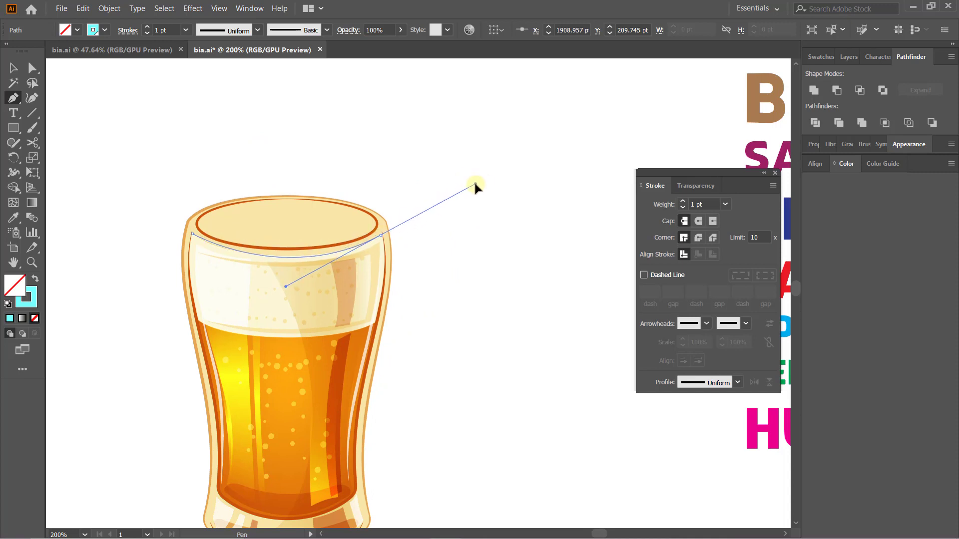
alt+click(381, 233)
mouse_move(356, 473)
mouse_down()
mouse_move(354, 497)
mouse_move(422, 401)
mouse_move(364, 428)
mouse_up()
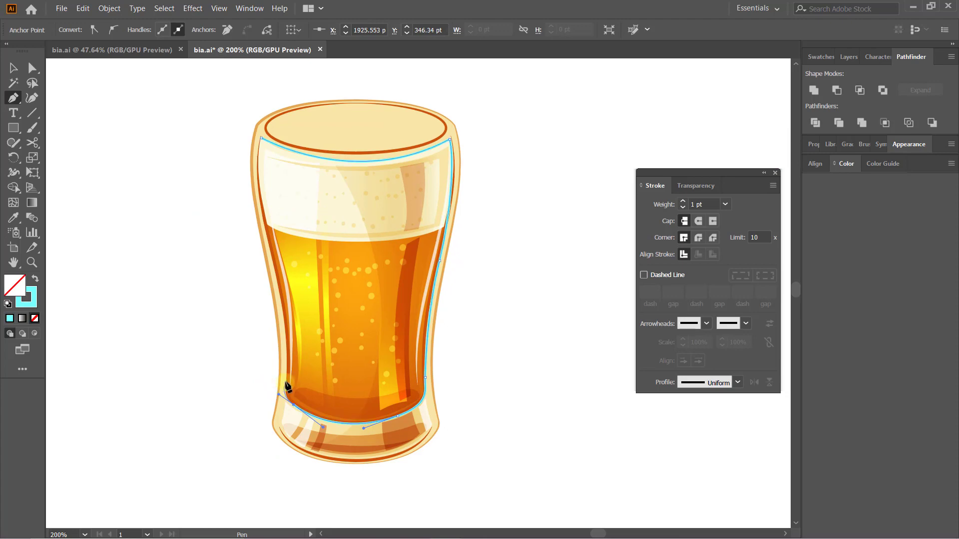
drag(287, 376, 271, 249)
drag(261, 137, 355, 190)
drag(395, 435, 373, 409)
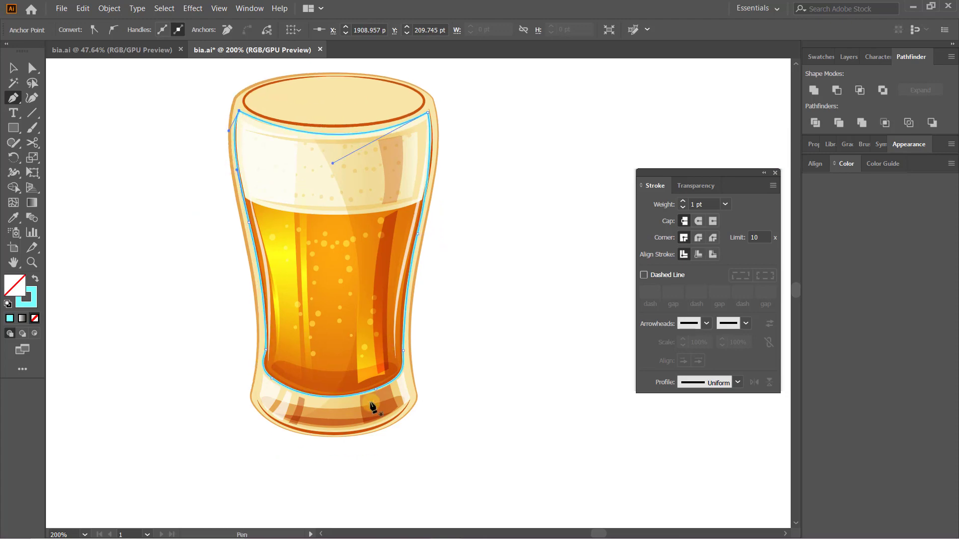
scroll(308, 436, up, 3)
scroll(248, 436, down, 1)
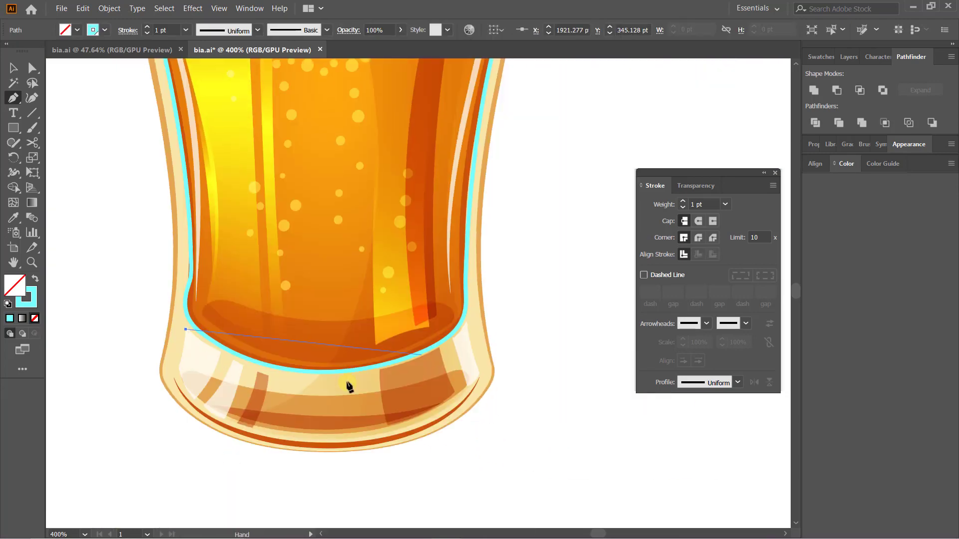
Draw a curved cyan band along the bottom of the glass.
click(186, 330)
drag(313, 379, 376, 370)
drag(468, 331, 529, 273)
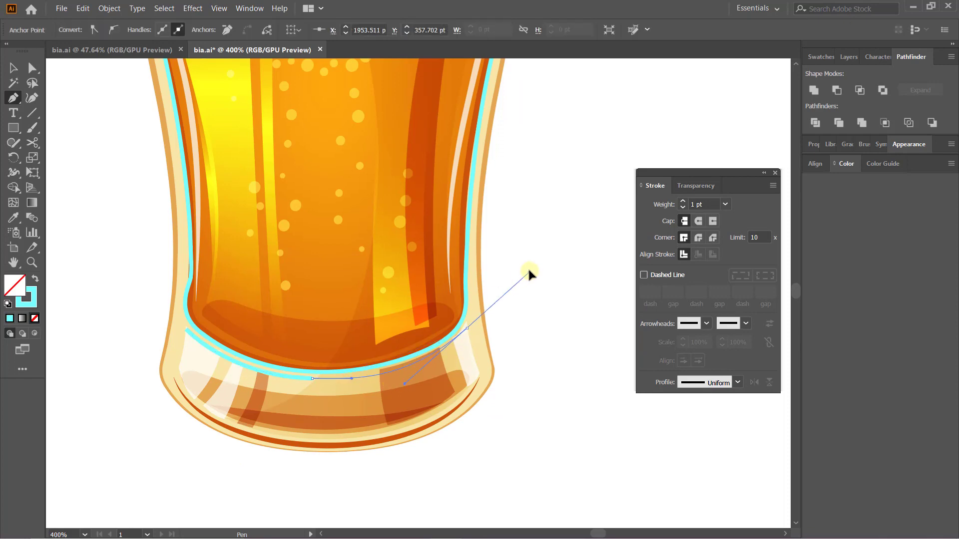
drag(471, 394, 459, 404)
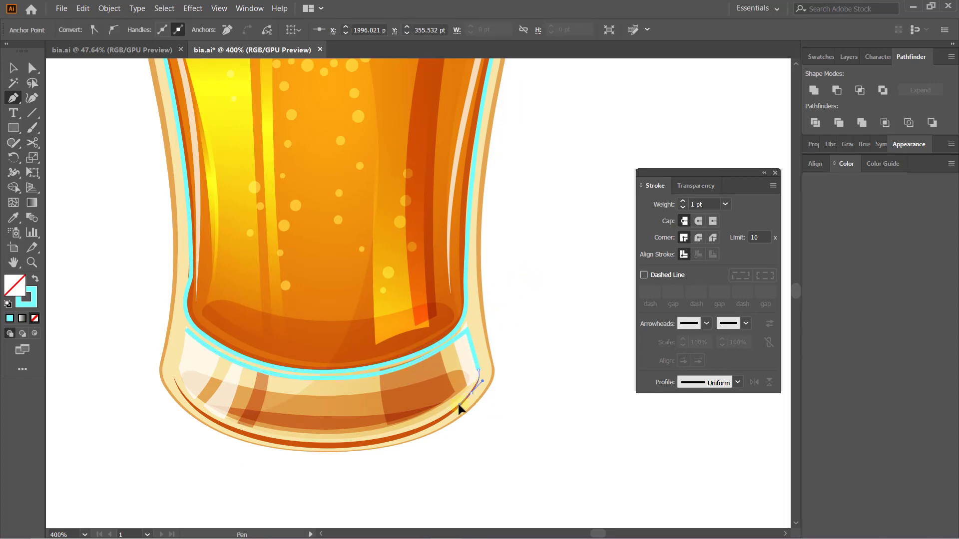
drag(325, 447, 245, 438)
drag(198, 402, 155, 375)
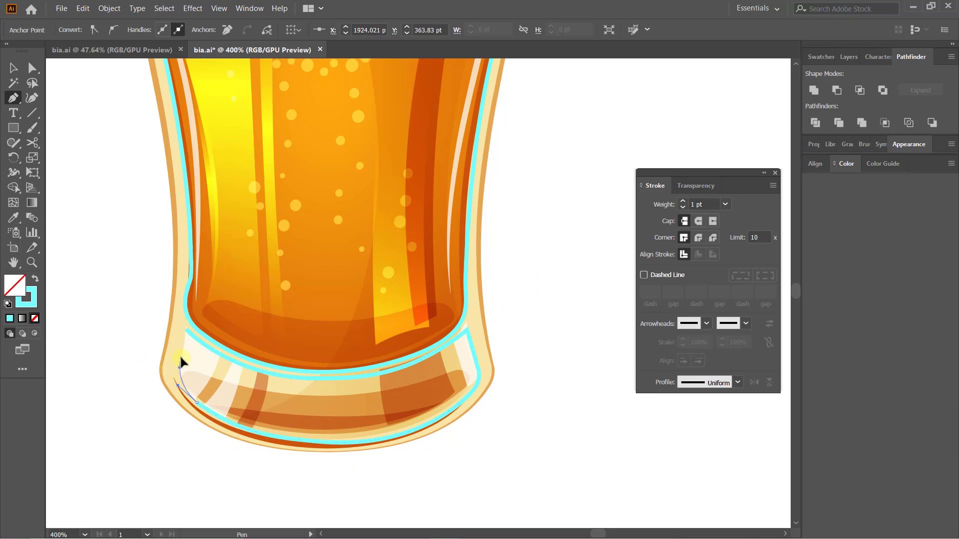
key(ctrl+minus)
key(ctrl+minus)
Draw the first two curved cyan vertical lines from the glass top to its bottom.
click(348, 86)
drag(339, 216, 345, 275)
click(350, 383)
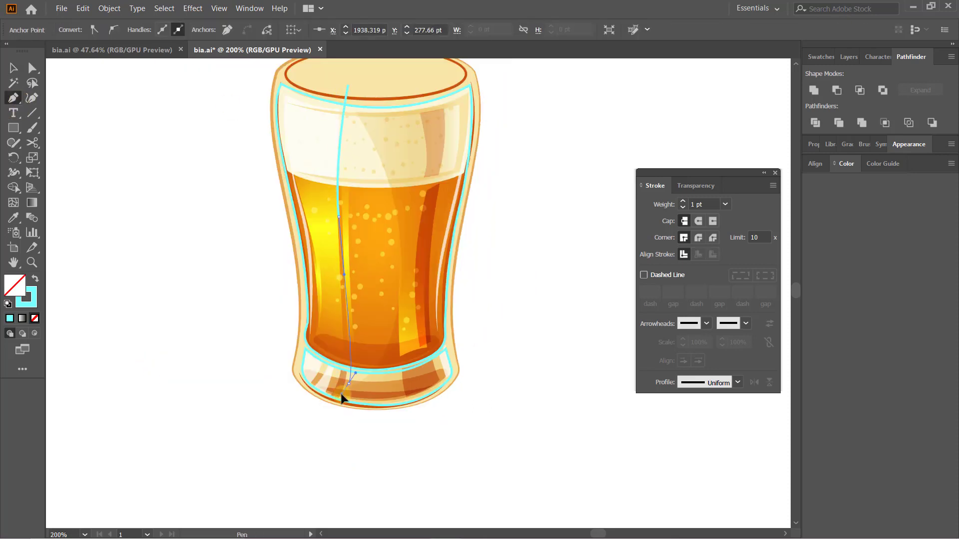
click(348, 85)
key(v)
key(p)
click(352, 101)
click(401, 268)
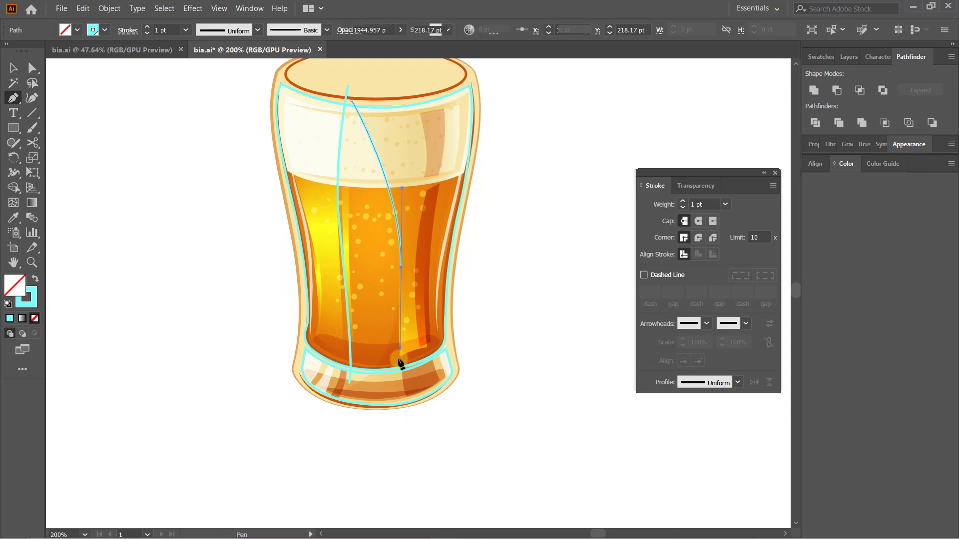
click(412, 400)
Draw the third and fourth curved vertical lines down the glass and deselect.
click(410, 92)
drag(425, 372, 449, 449)
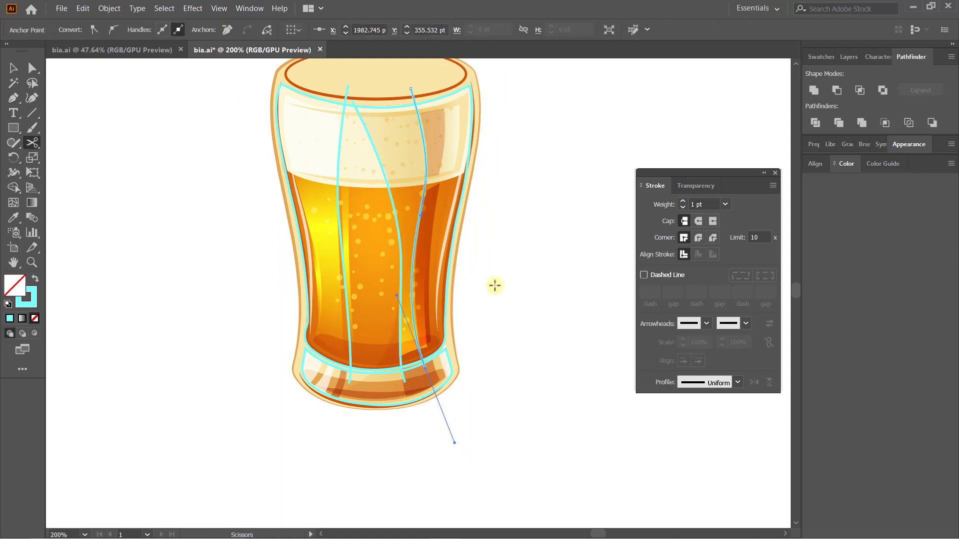
key(Return)
click(441, 85)
drag(438, 200, 426, 249)
click(440, 370)
key(v)
click(495, 316)
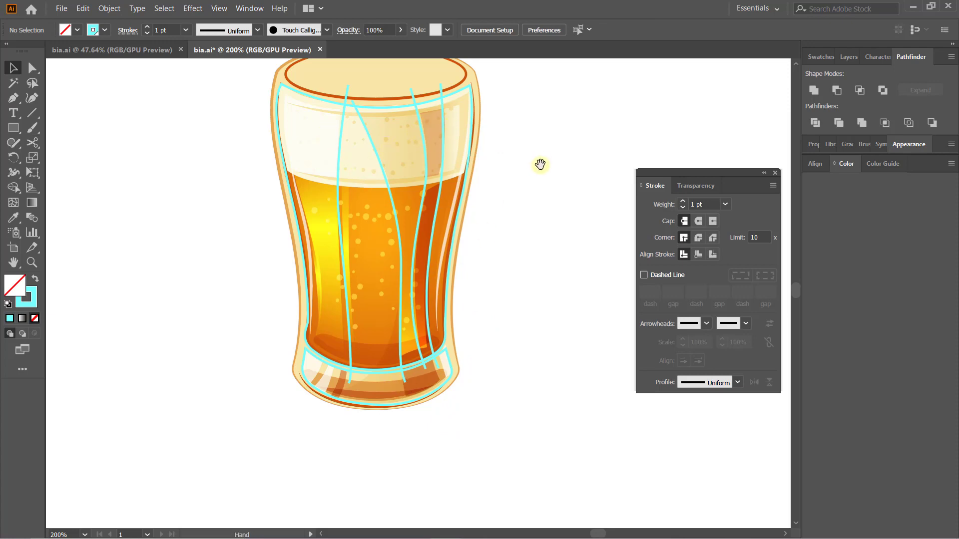
Select the four curved vertical lines on the glass and scale them slightly larger.
drag(541, 163, 264, 365)
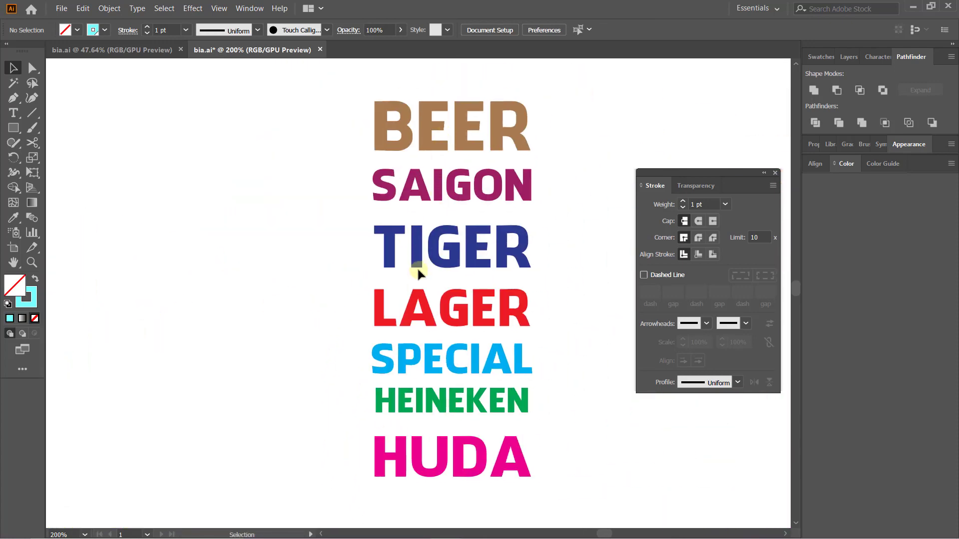
drag(395, 483, 496, 341)
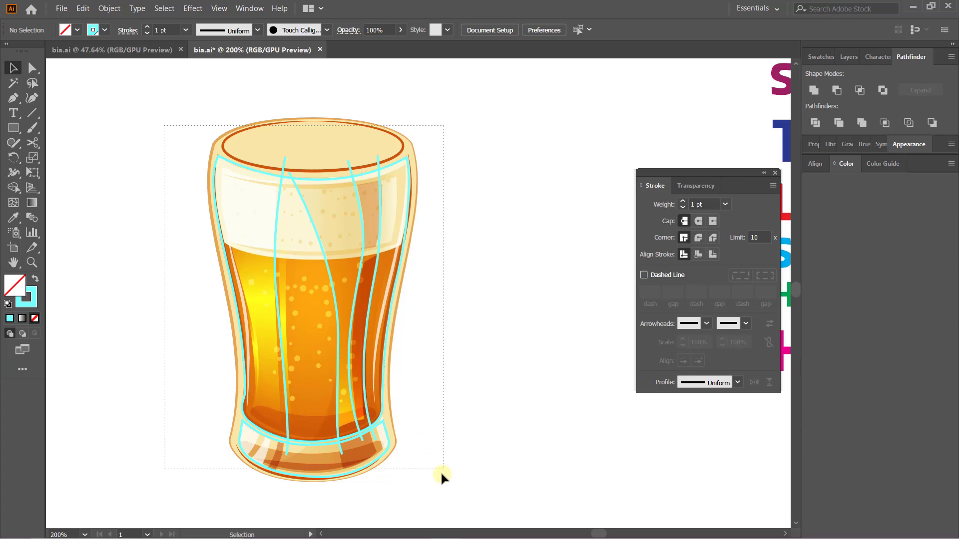
drag(159, 127, 441, 472)
key(ctrl+plus)
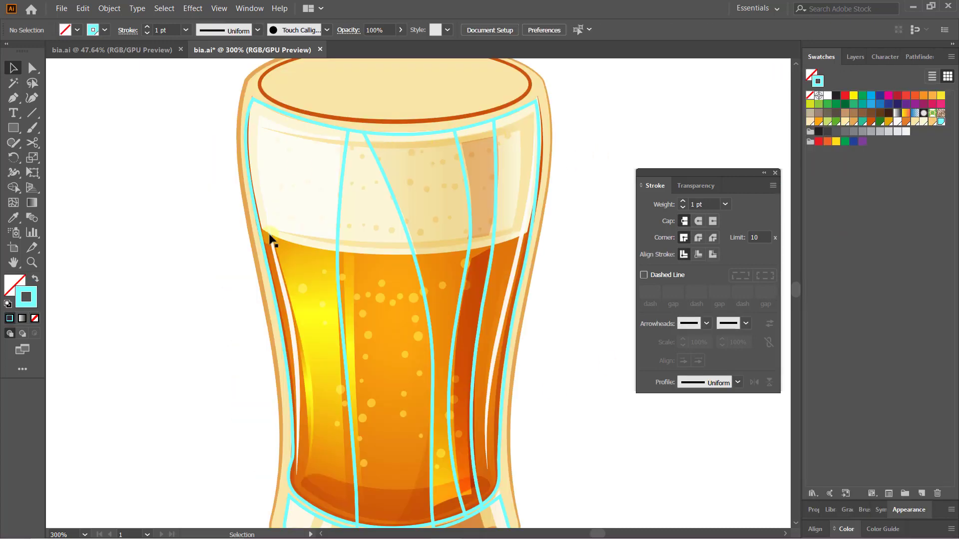
drag(311, 165, 507, 172)
drag(498, 120, 500, 114)
scroll(650, 150, down, 2)
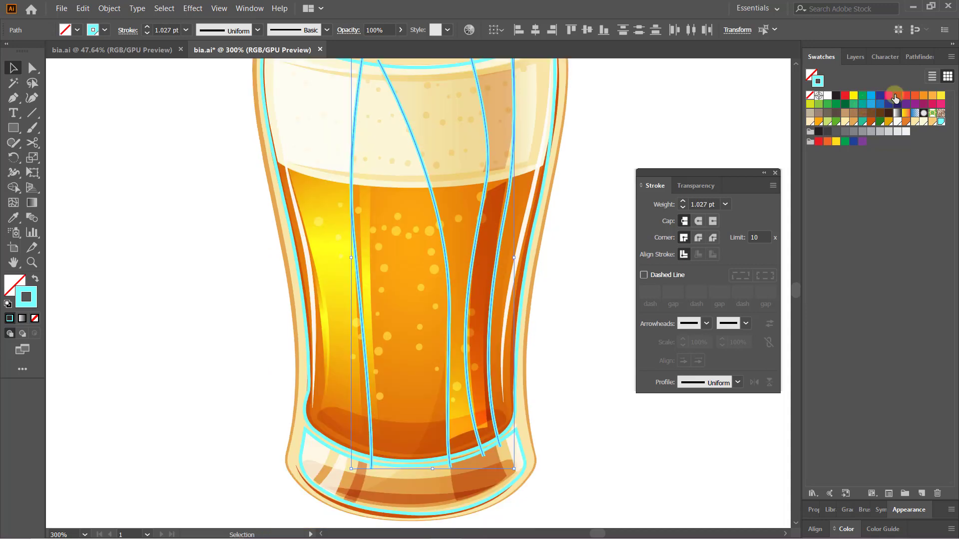
Give the vertical lines a magenta stroke with 2 pt weight.
click(888, 95)
drag(556, 167, 523, 229)
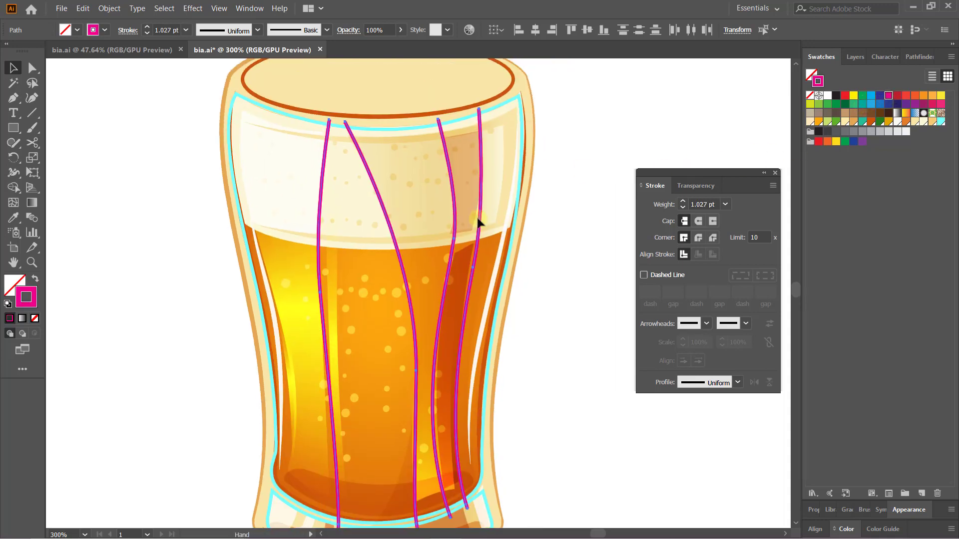
drag(332, 188, 340, 171)
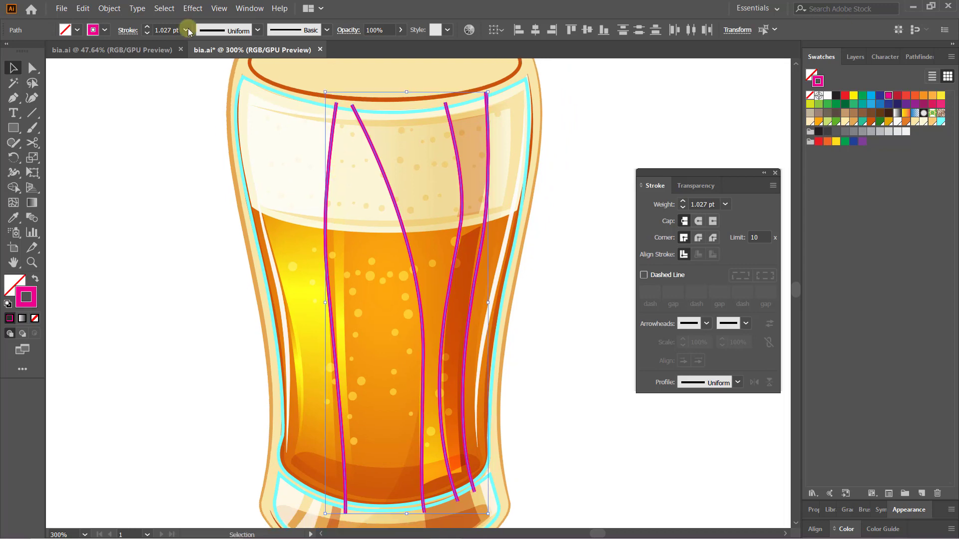
click(148, 27)
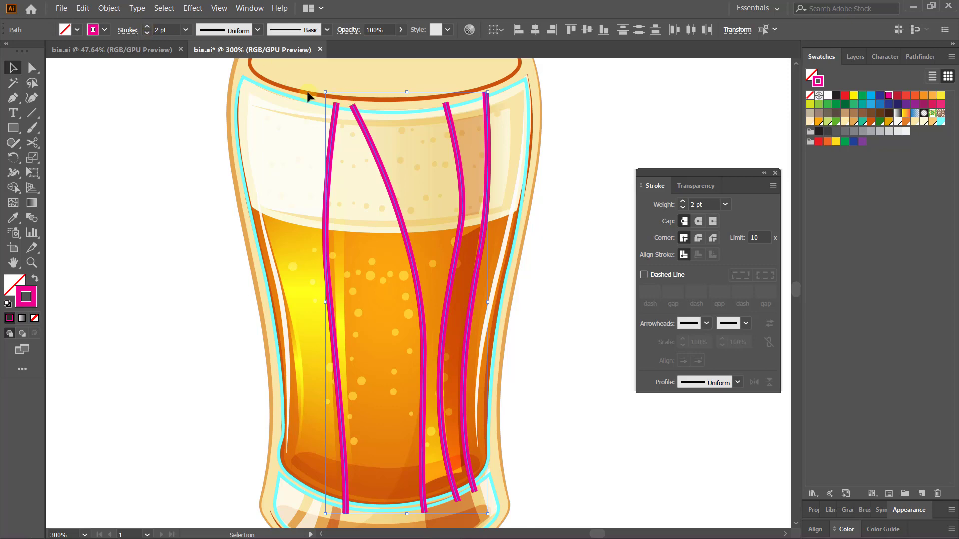
click(110, 8)
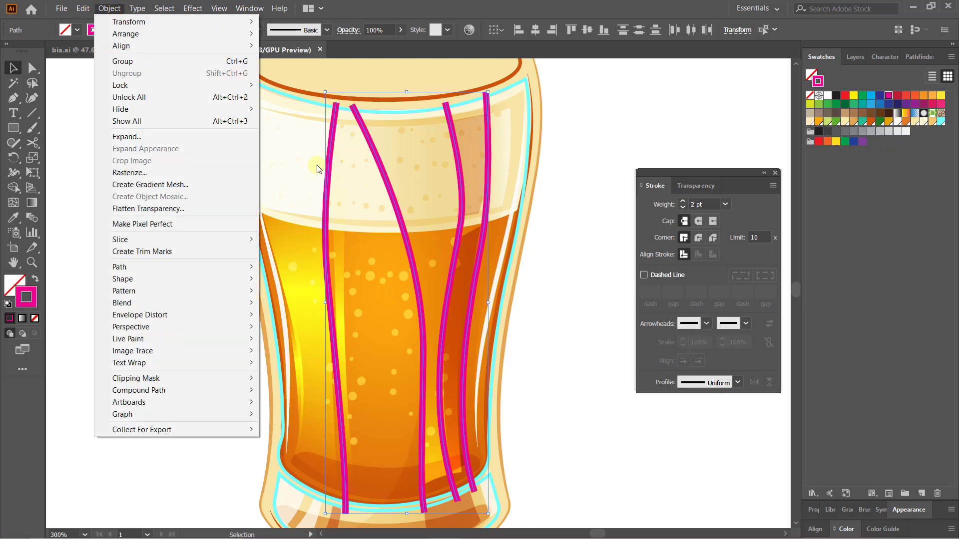
mouse_move(119, 266)
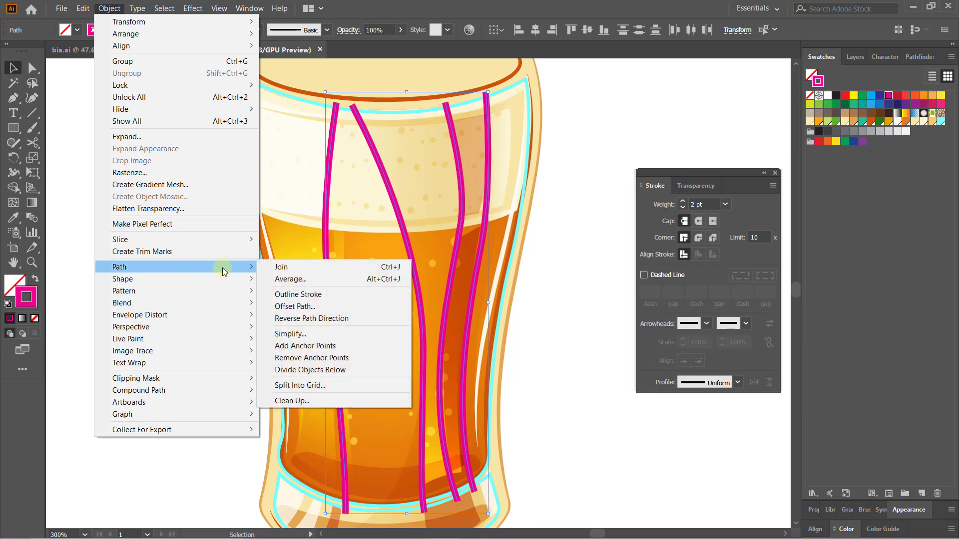
Outline the pink lines' strokes and cut the glass outline into bands with Pathfinder Minus Front.
click(284, 295)
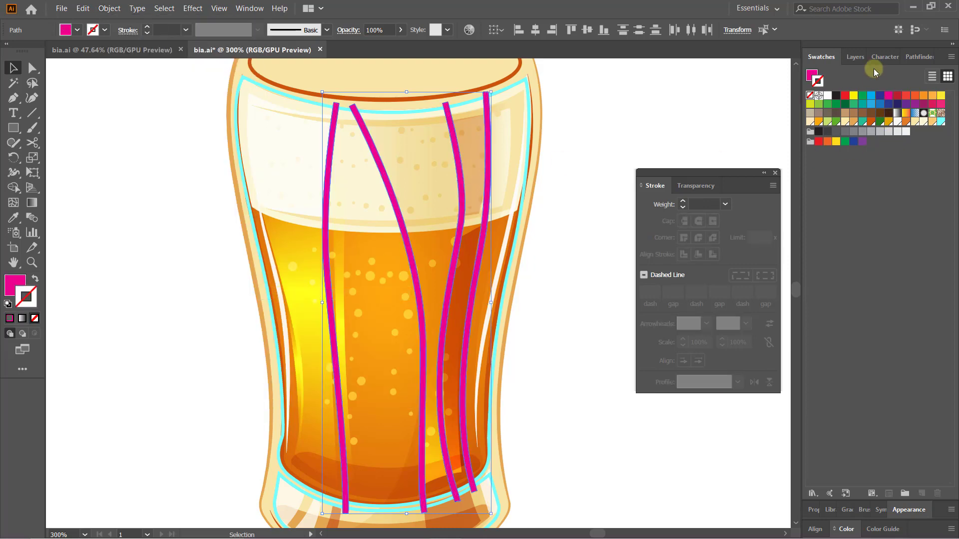
click(914, 57)
click(844, 92)
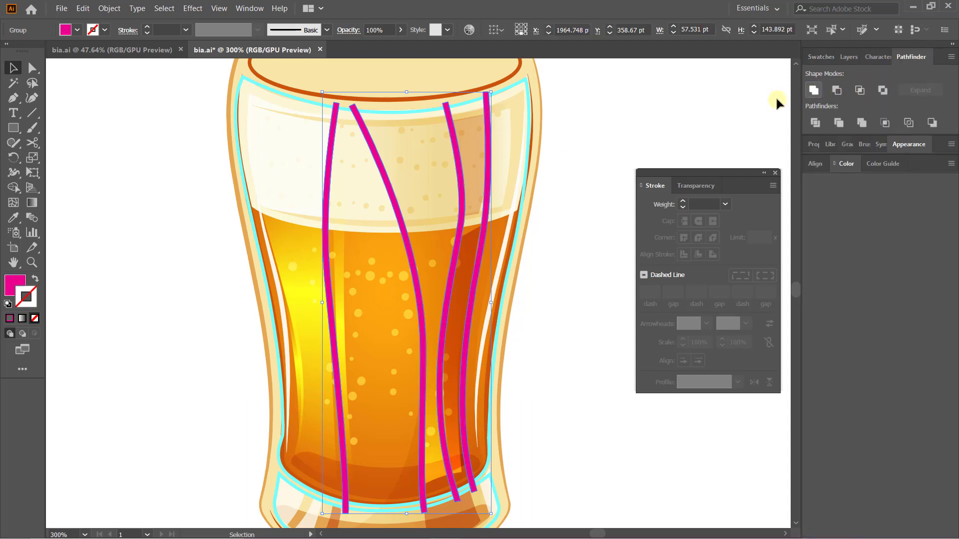
shift+click(529, 95)
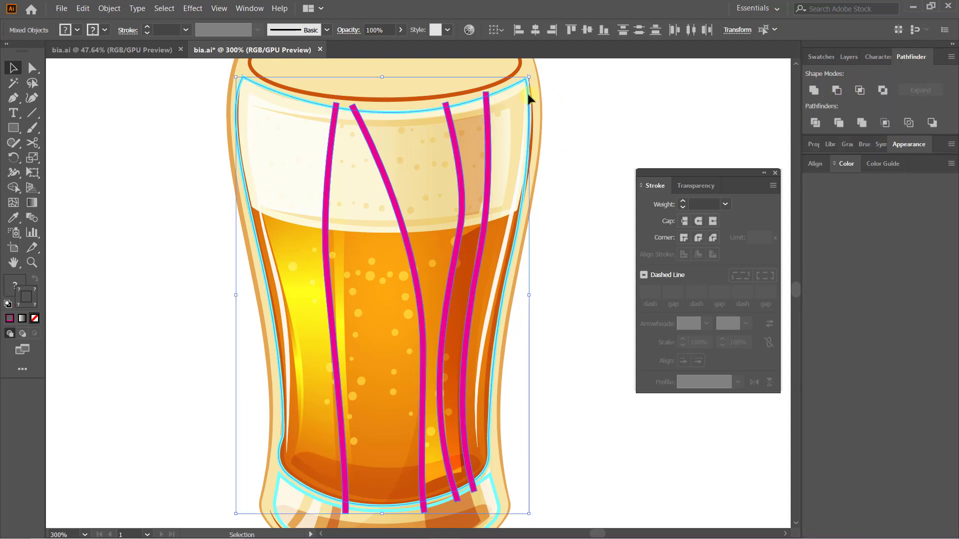
click(837, 91)
drag(468, 478, 482, 427)
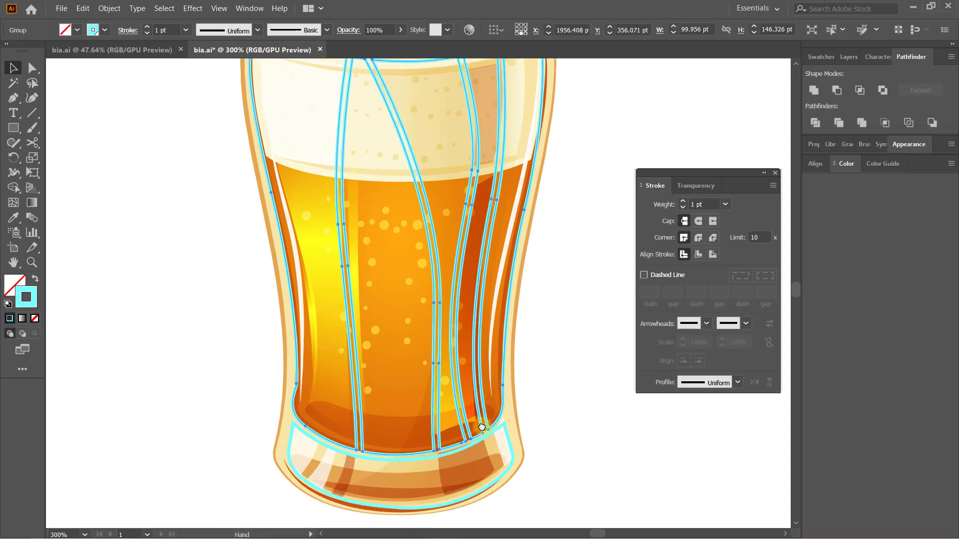
click(550, 402)
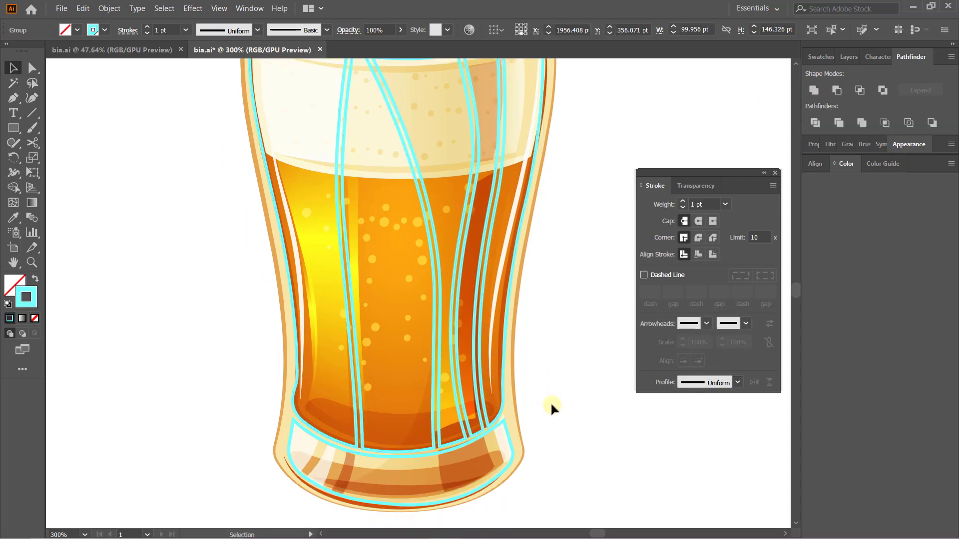
Give the cut glass band outlines a blue stroke.
click(498, 424)
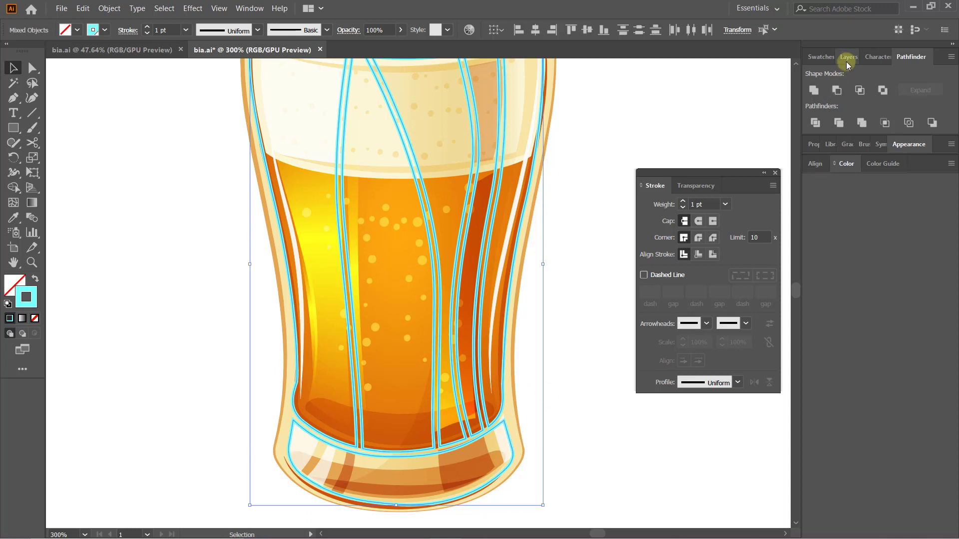
click(821, 57)
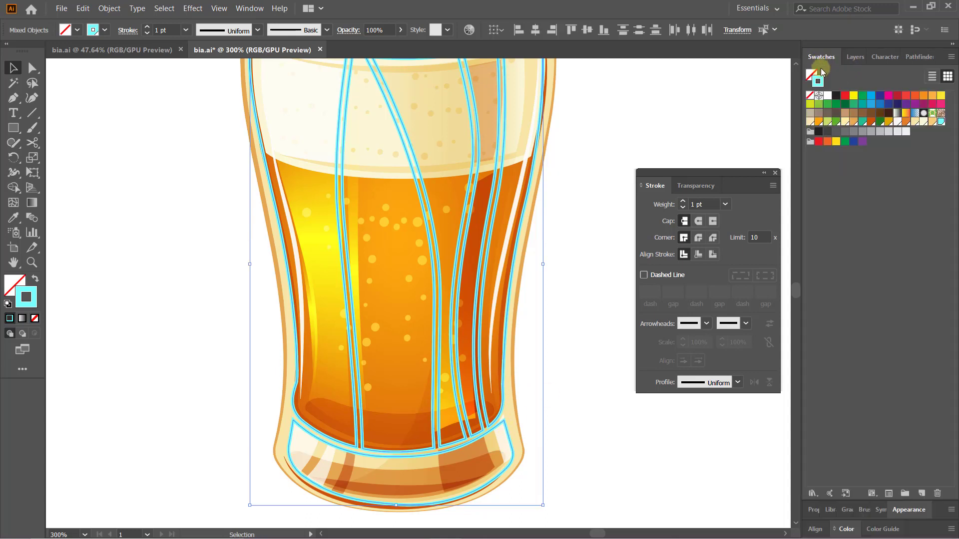
click(854, 95)
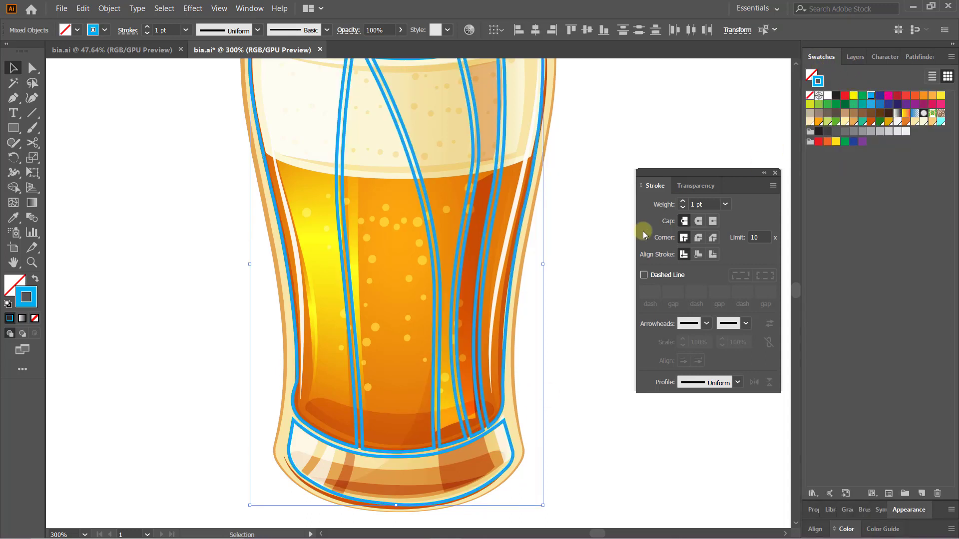
click(598, 294)
drag(598, 294, 582, 253)
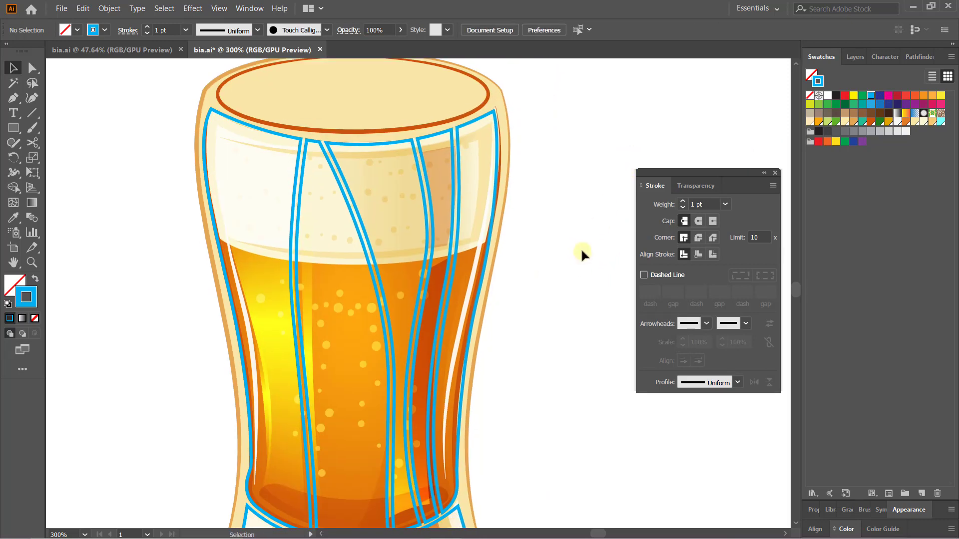
key(ctrl+minus)
key(ctrl+minus)
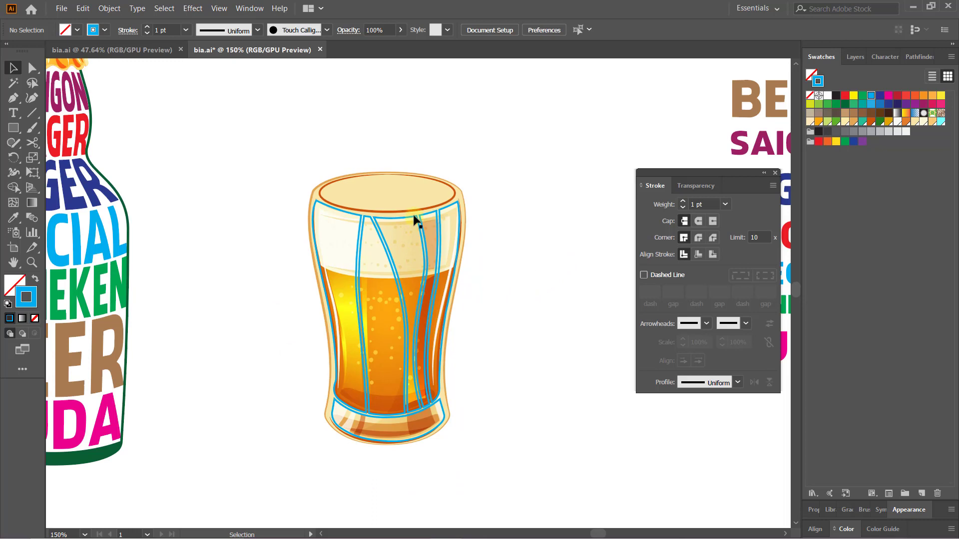
Ungroup the glass bands and move the brand word list beside the glass.
click(414, 215)
right_click(416, 217)
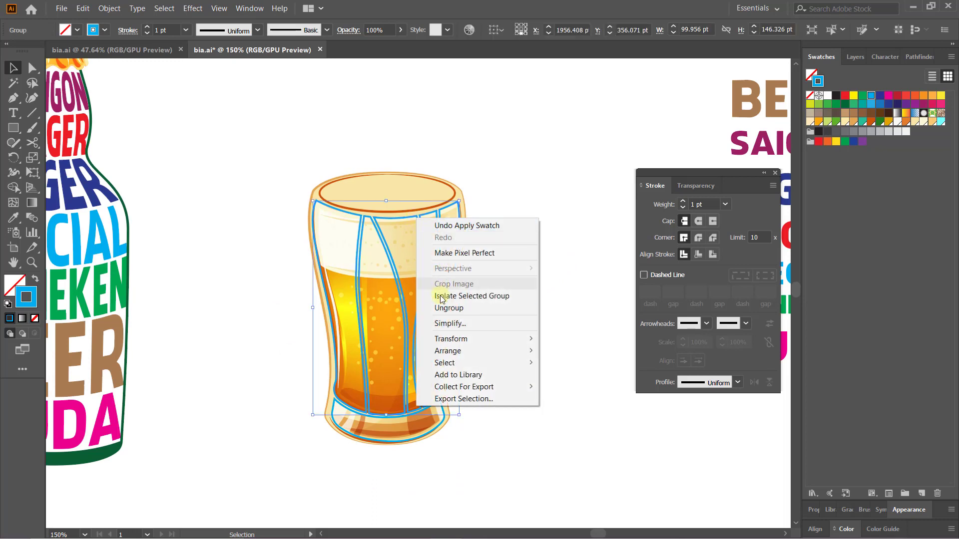
click(438, 308)
scroll(465, 241, right, 3)
drag(533, 86, 755, 368)
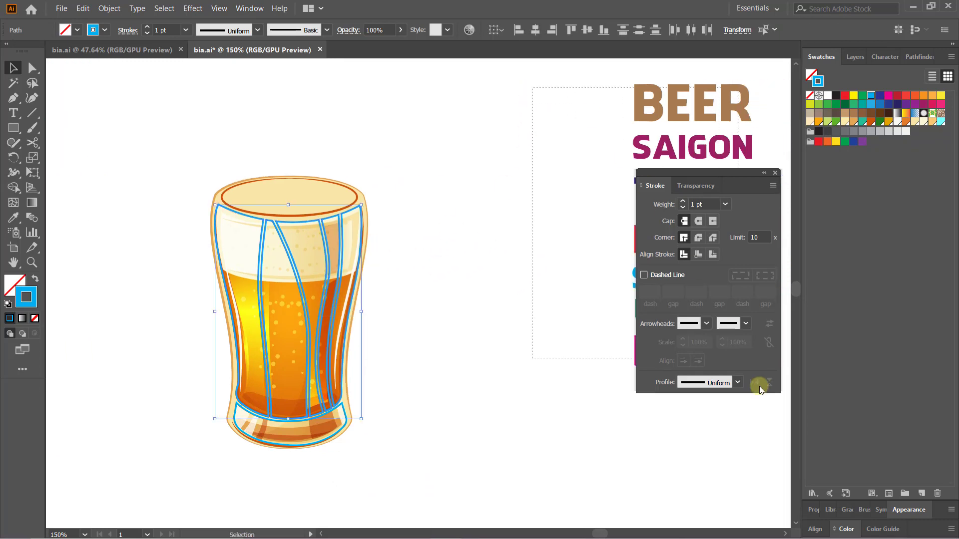
drag(690, 142, 483, 223)
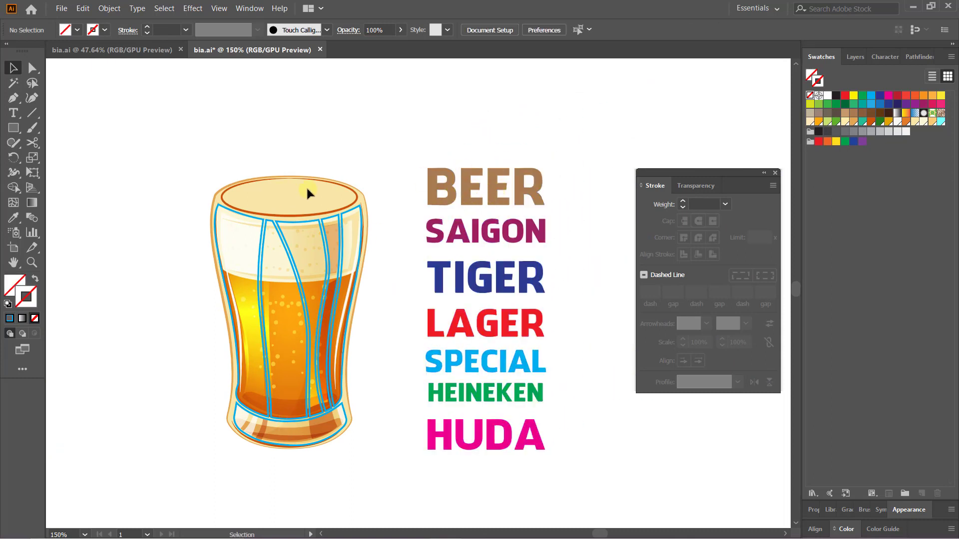
Rotate BEER vertical and warp it into a glass band with Envelope Distort > Make with Top Object.
drag(545, 191, 439, 105)
mouse_move(487, 190)
mouse_down()
mouse_move(294, 334)
mouse_move(309, 308)
mouse_up()
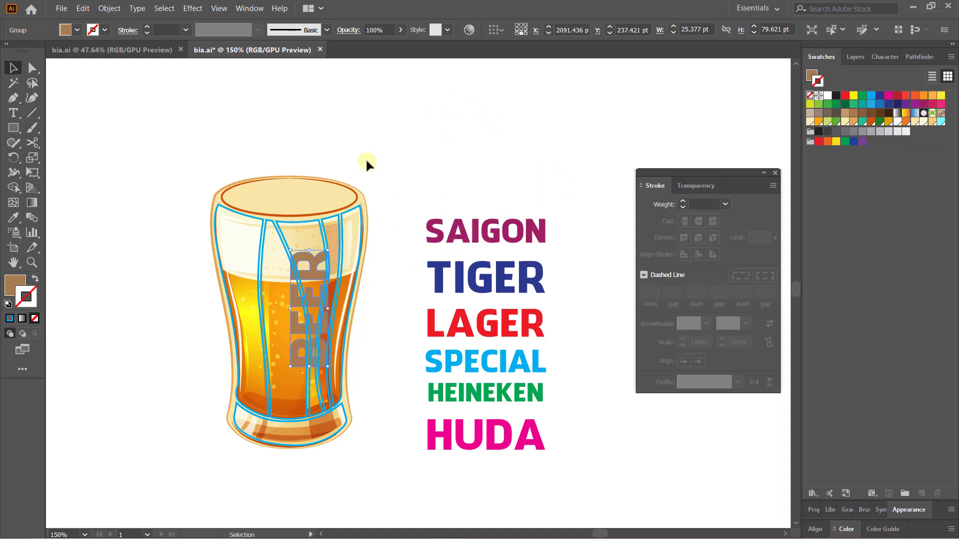
shift+click(272, 226)
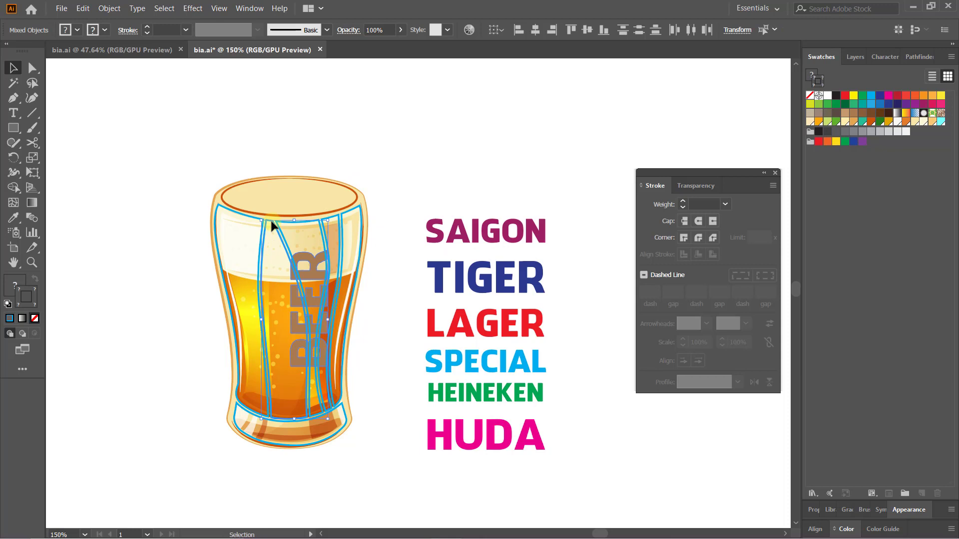
click(110, 9)
mouse_move(140, 315)
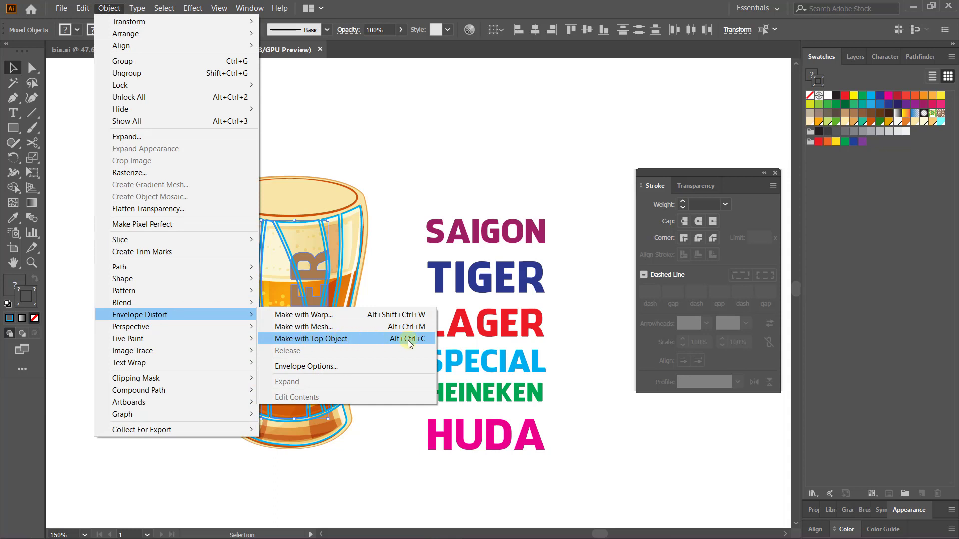
click(429, 340)
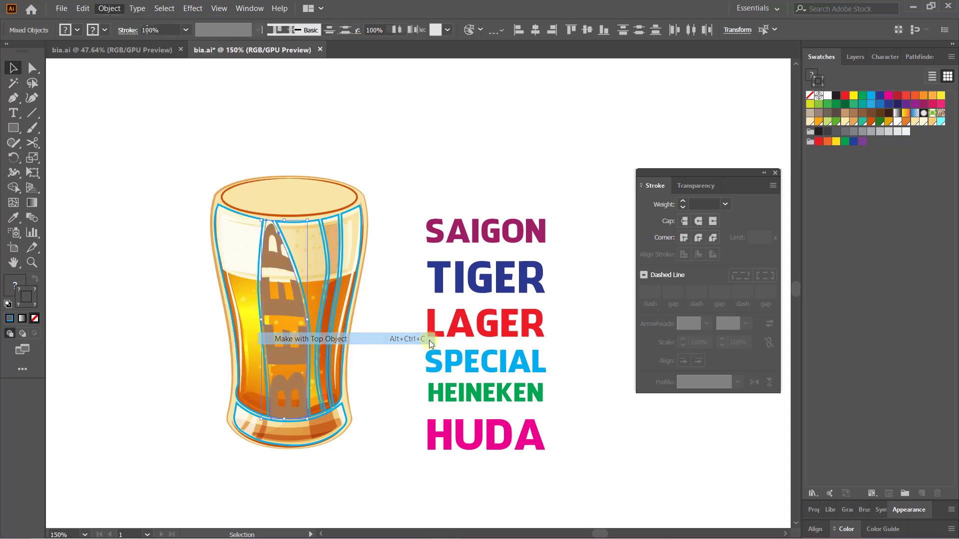
click(469, 136)
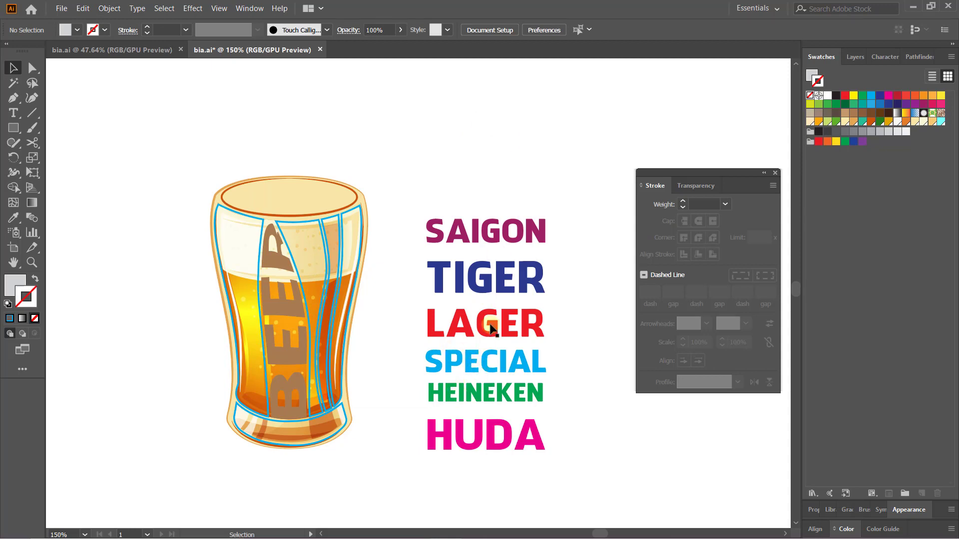
Rotate SAIGON vertical and envelope-warp it into another glass band.
click(517, 243)
drag(549, 210, 454, 133)
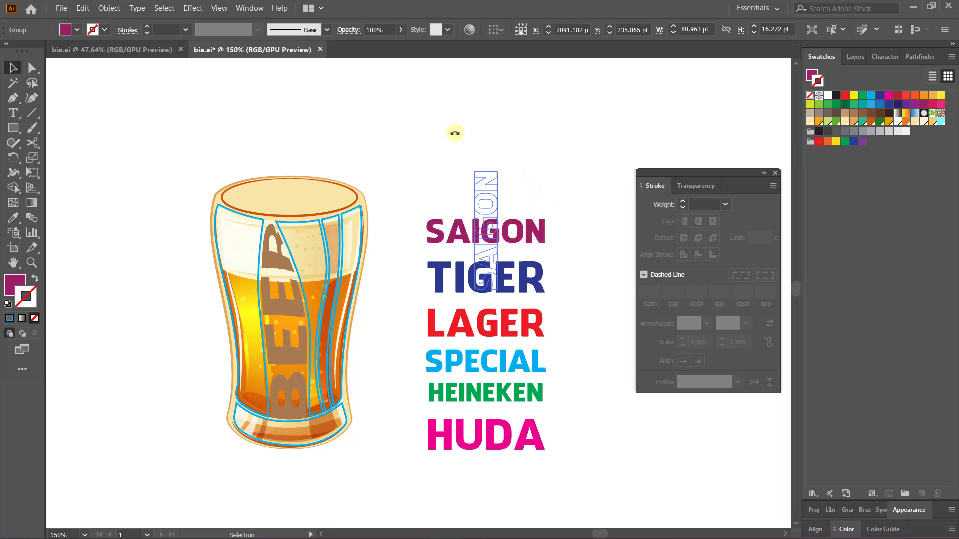
shift+click(320, 227)
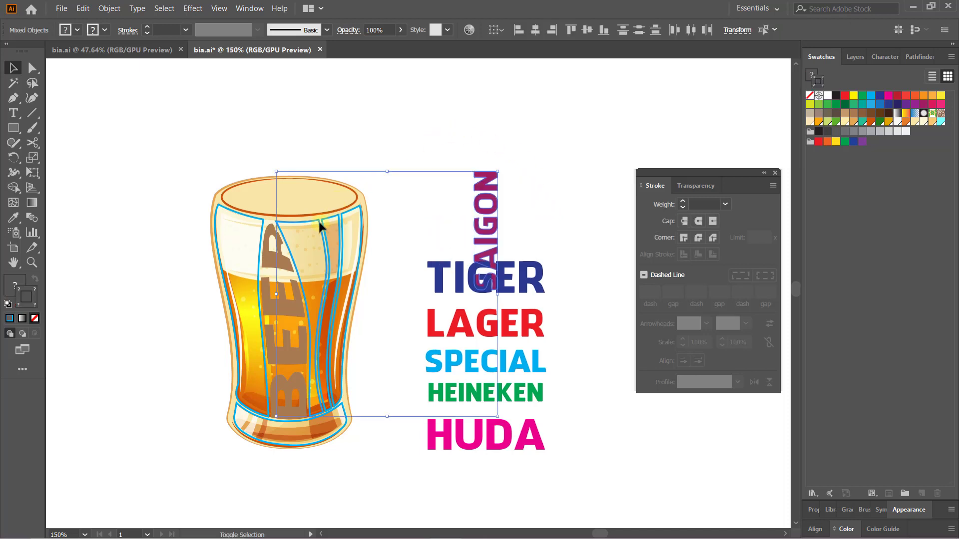
key(alt+ctrl+c)
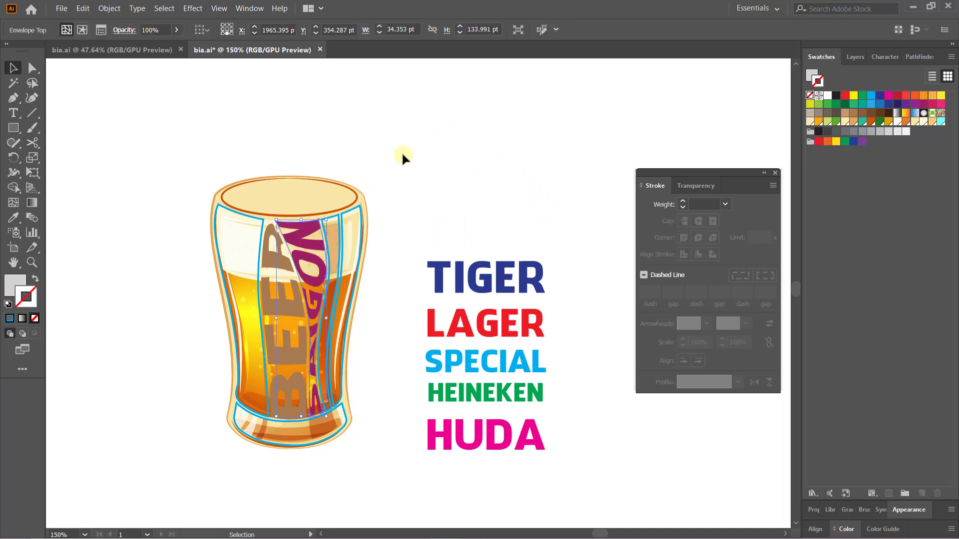
click(481, 388)
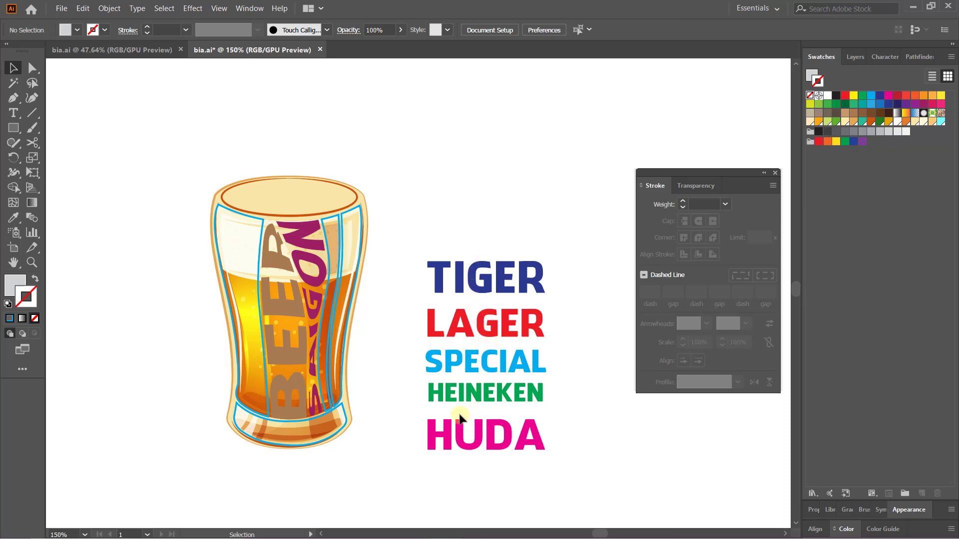
Rotate HEINEKEN vertical and envelope-warp it into a glass band.
click(474, 397)
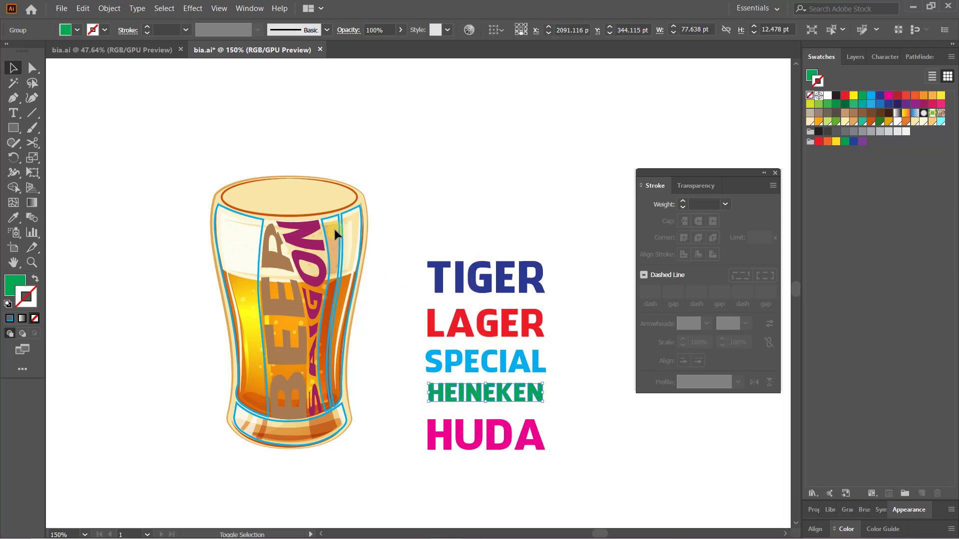
drag(549, 383, 416, 310)
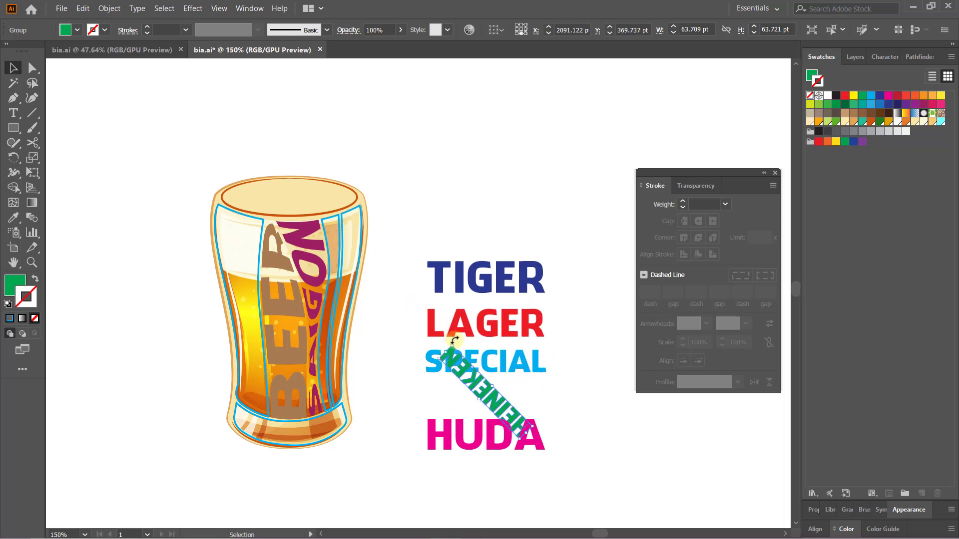
drag(454, 340, 455, 325)
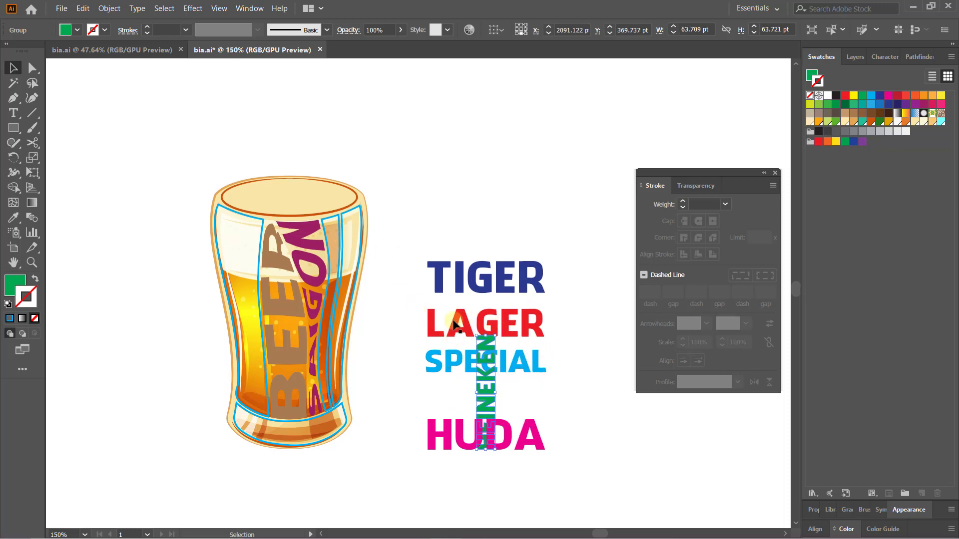
shift+click(340, 267)
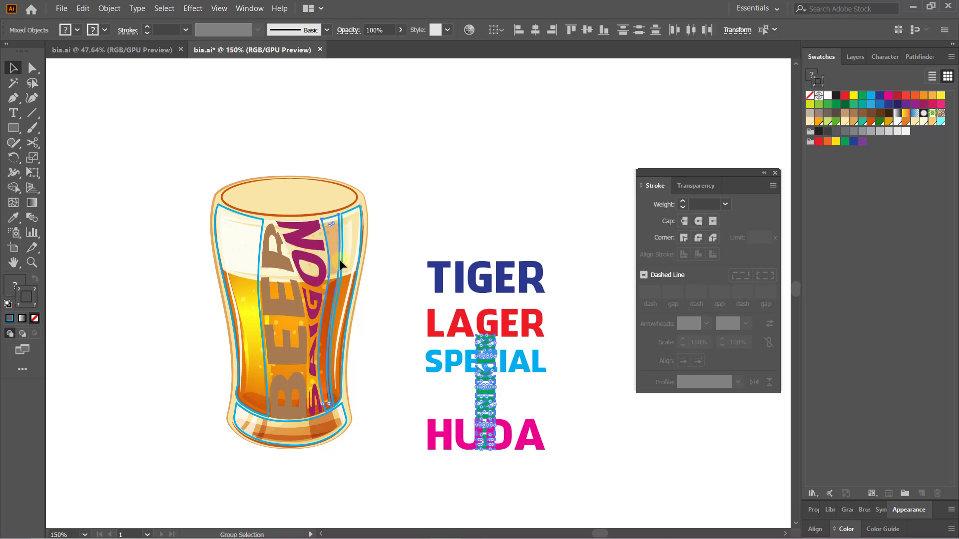
key(alt+ctrl+c)
click(372, 230)
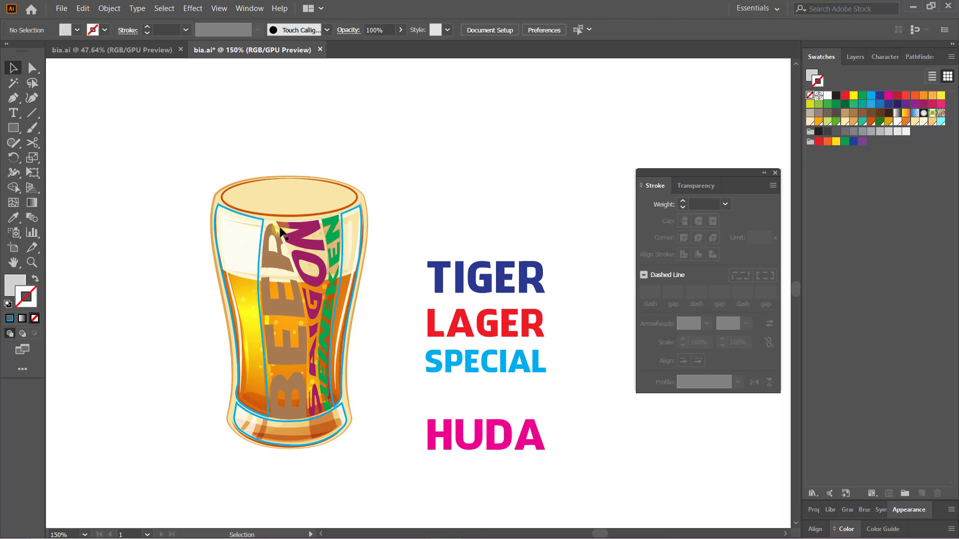
Delete the warped SAIGON and HEINEKEN from the glass.
click(281, 232)
key(Delete)
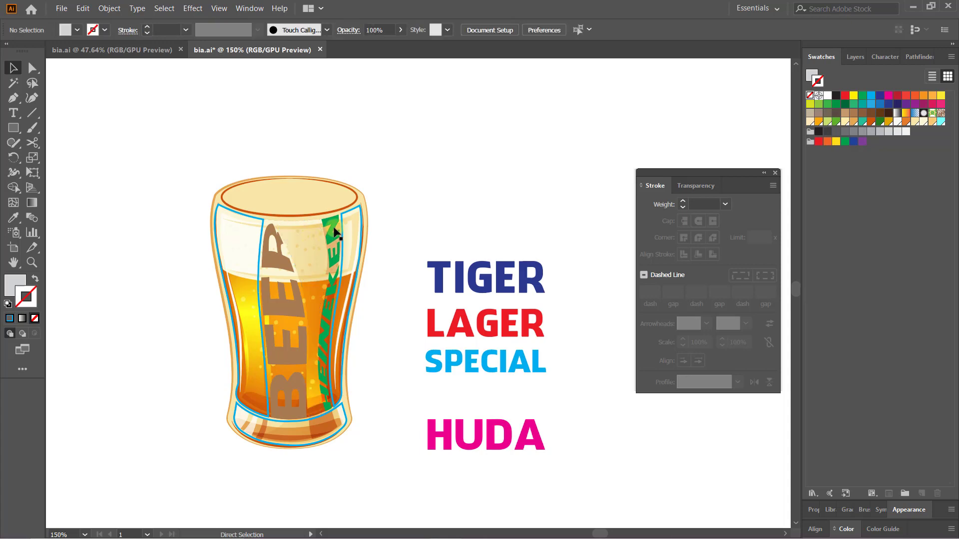
click(331, 225)
key(Delete)
Delete the warped BEER, then ungroup the beer artwork and delete its orange fill and outline.
click(282, 246)
key(Delete)
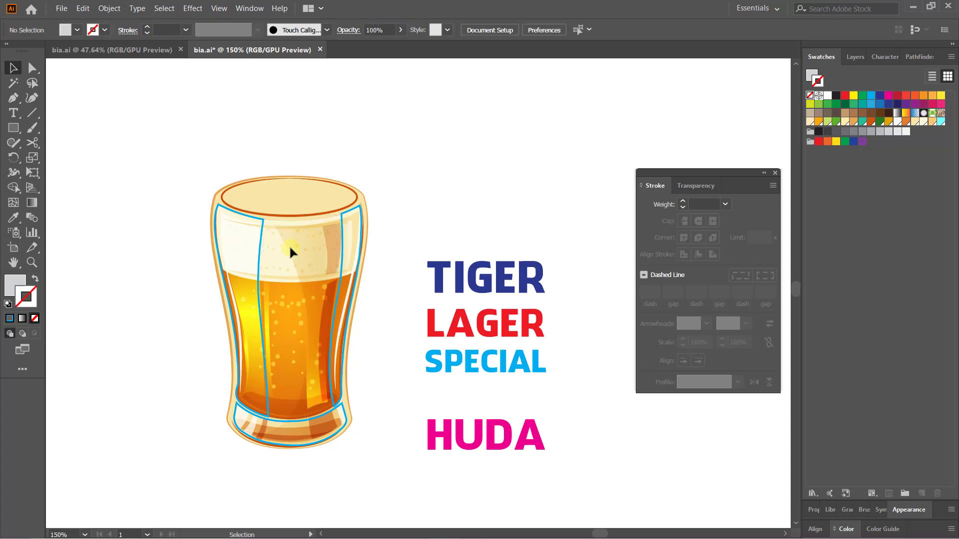
right_click(310, 245)
click(283, 294)
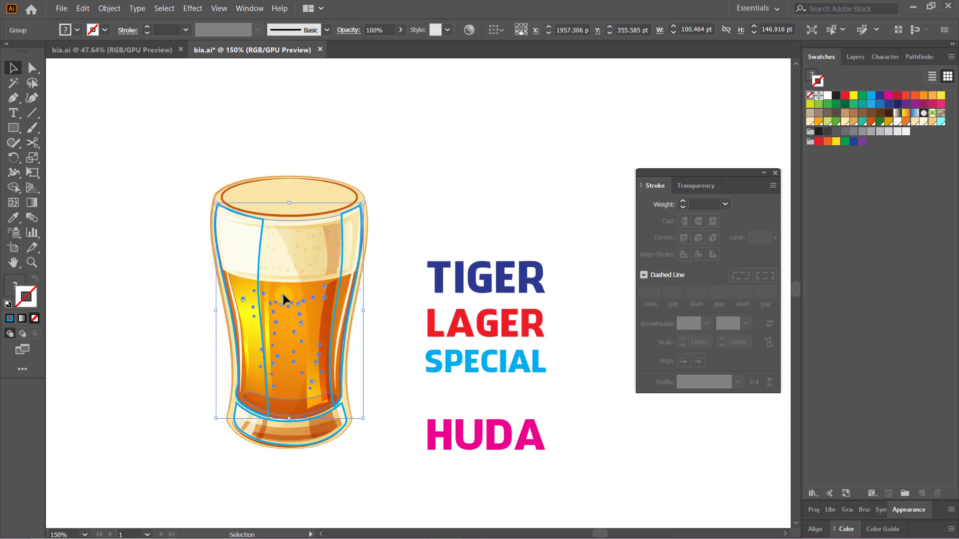
key(Delete)
click(312, 277)
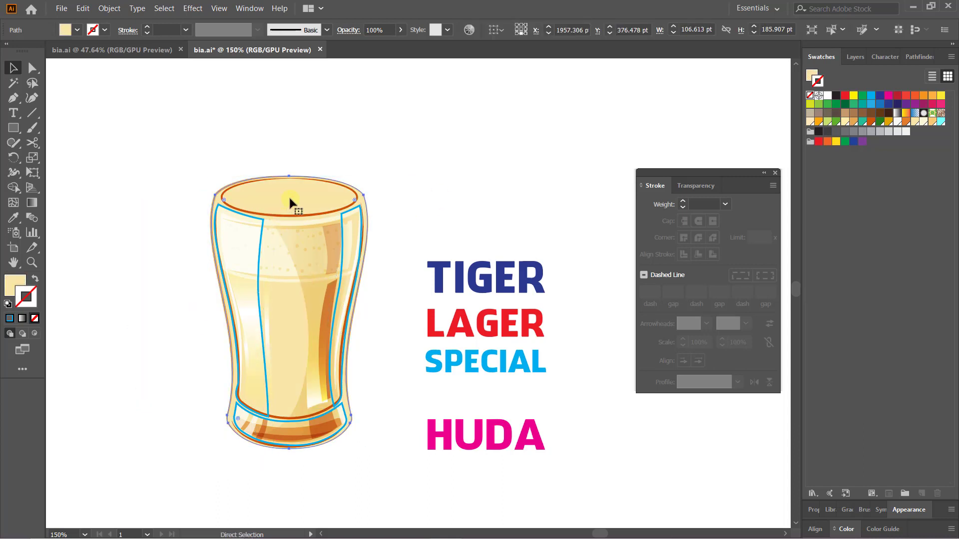
key(Delete)
Delete the glass's inner fill pieces and the cream fill on its left side.
mouse_move(273, 192)
mouse_down()
mouse_move(295, 324)
mouse_move(372, 382)
mouse_up()
key(Delete)
click(358, 227)
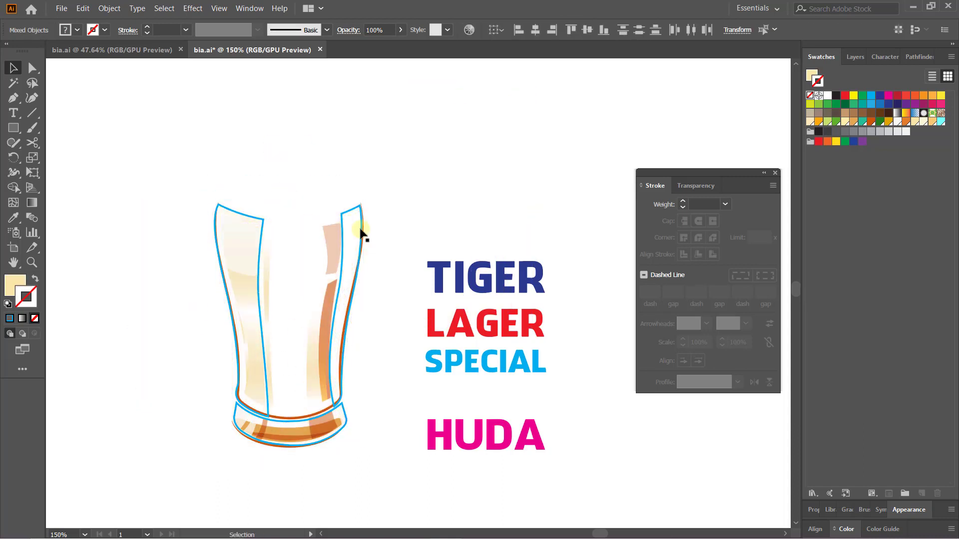
key(Delete)
click(248, 292)
key(Delete)
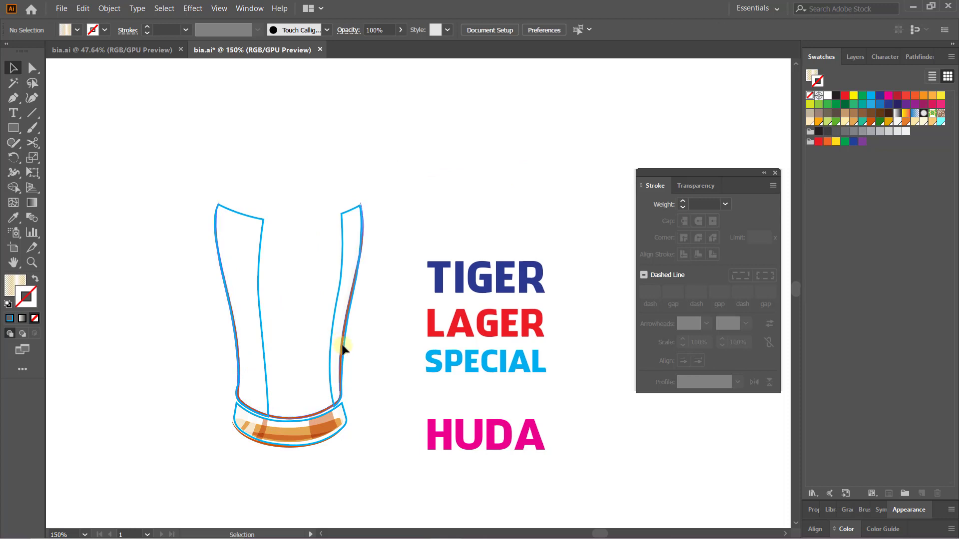
Delete the orange strips and stripes of the bottom ring, undoing the last deletion.
click(343, 344)
key(Delete)
key(Delete)
click(302, 428)
key(Delete)
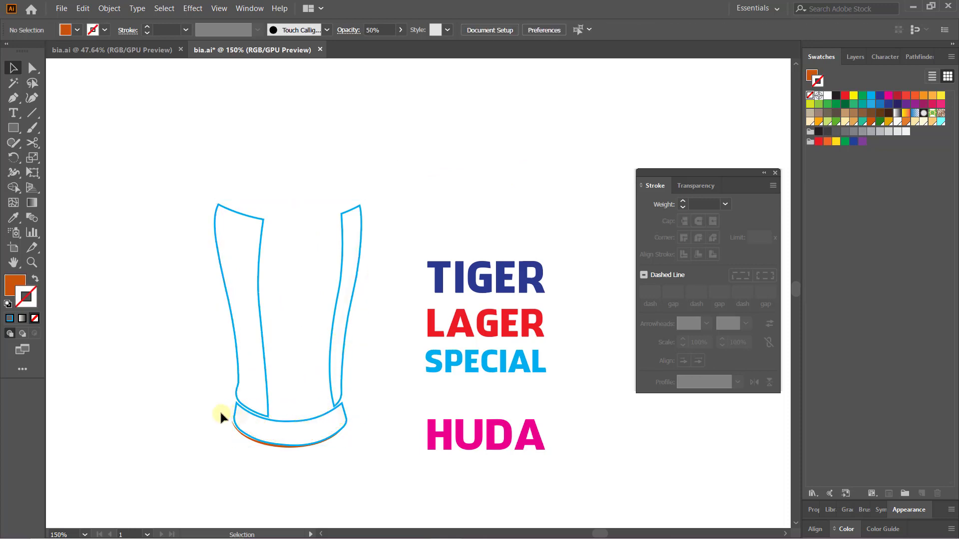
click(237, 436)
key(Delete)
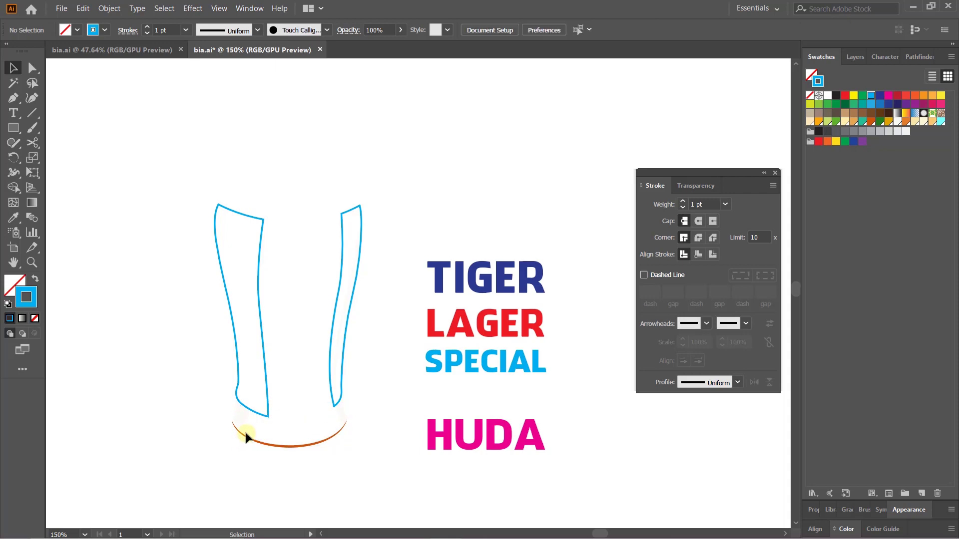
key(ctrl+z)
Zoom in and delete the orange curved shape under the ring.
key(ctrl+equal)
key(ctrl+equal)
key(ctrl+equal)
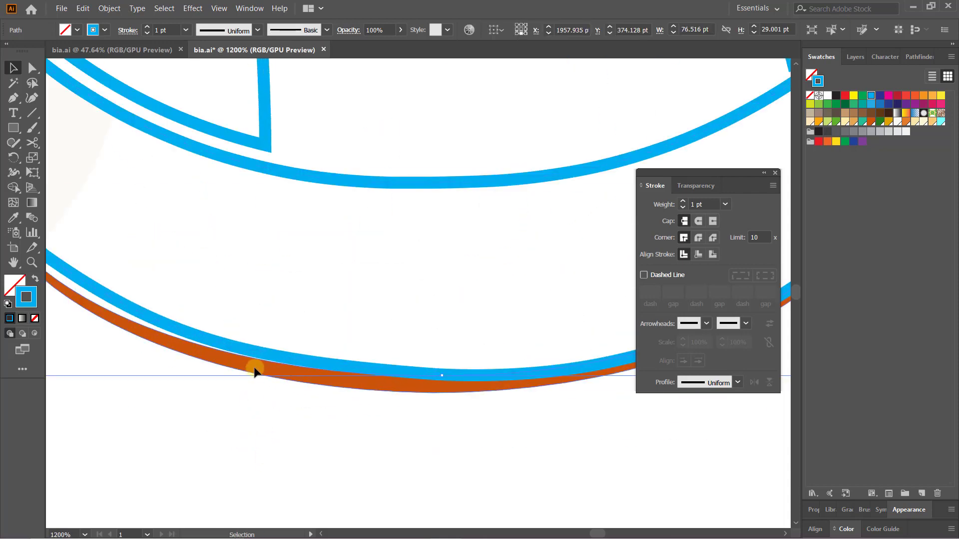
click(280, 382)
key(Delete)
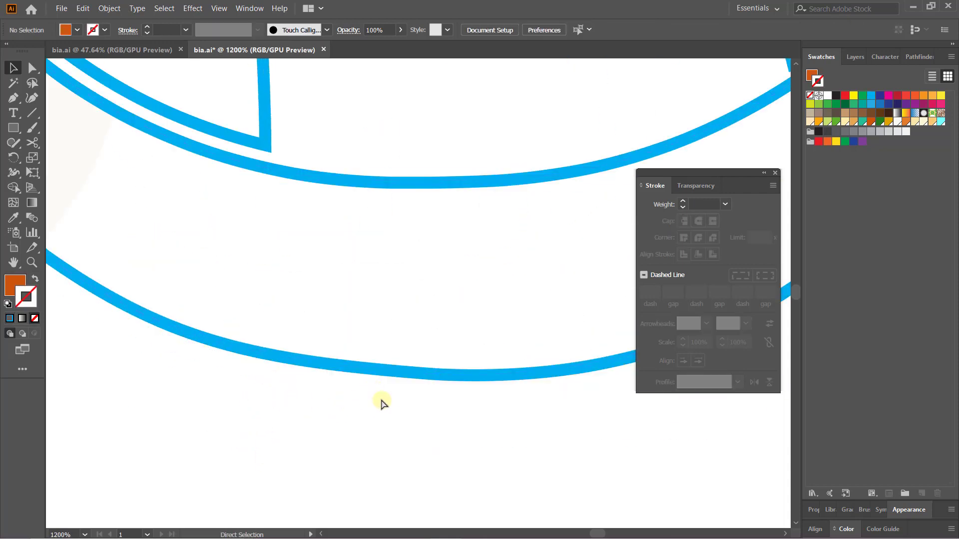
scroll(381, 404, down, 2)
scroll(384, 394, down, 3)
Show All hidden artwork to restore the foam, cream fill and warped BEER, SAIGON, HEINEKEN.
drag(455, 172, 416, 319)
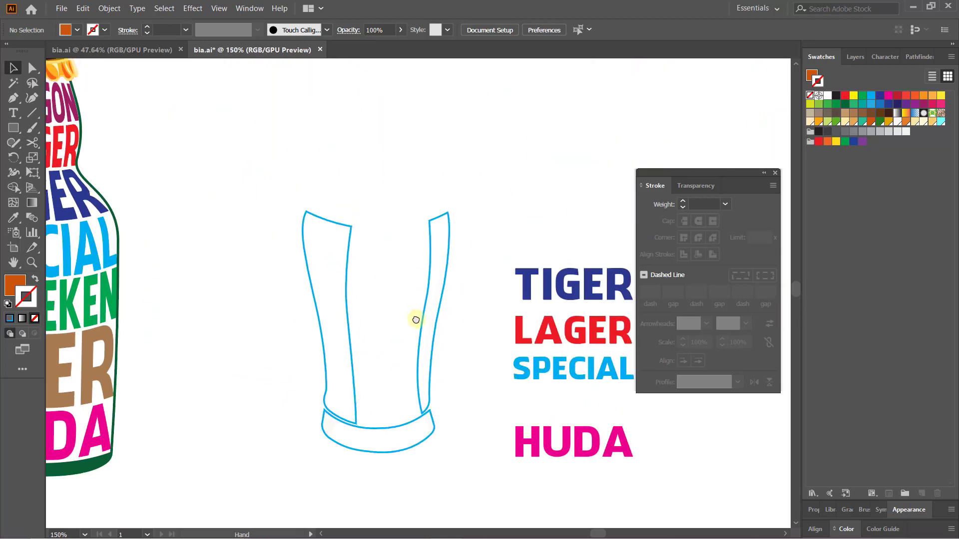
key(ctrl+alt+3)
click(492, 139)
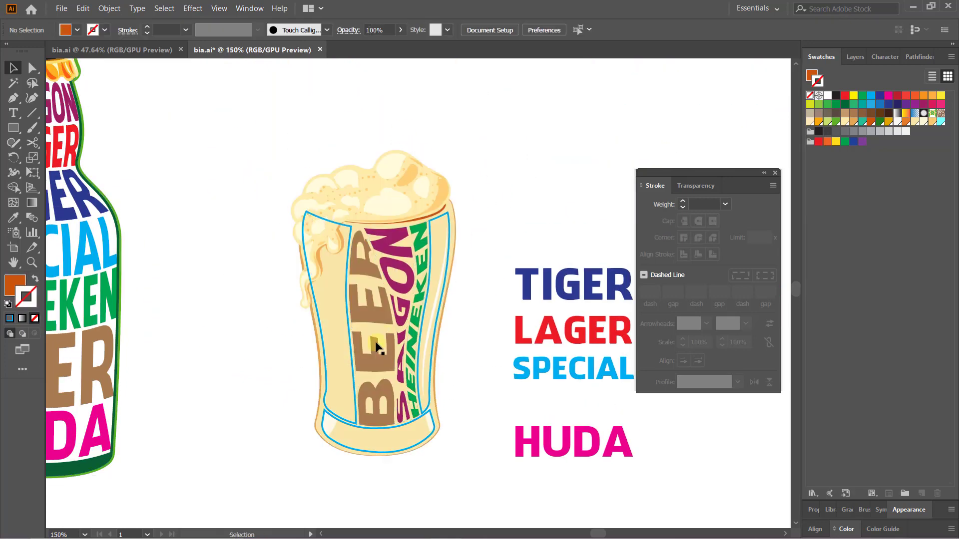
click(364, 206)
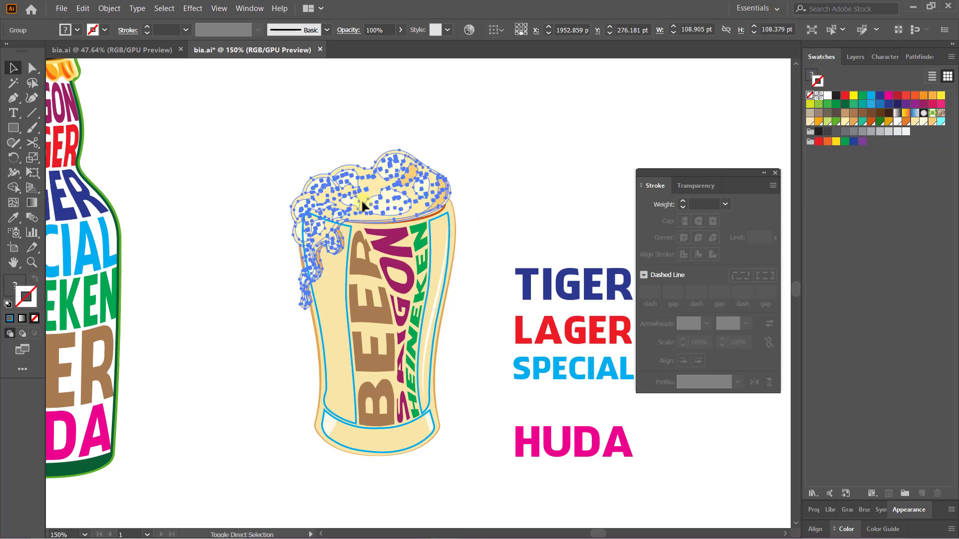
click(514, 150)
drag(473, 315, 364, 320)
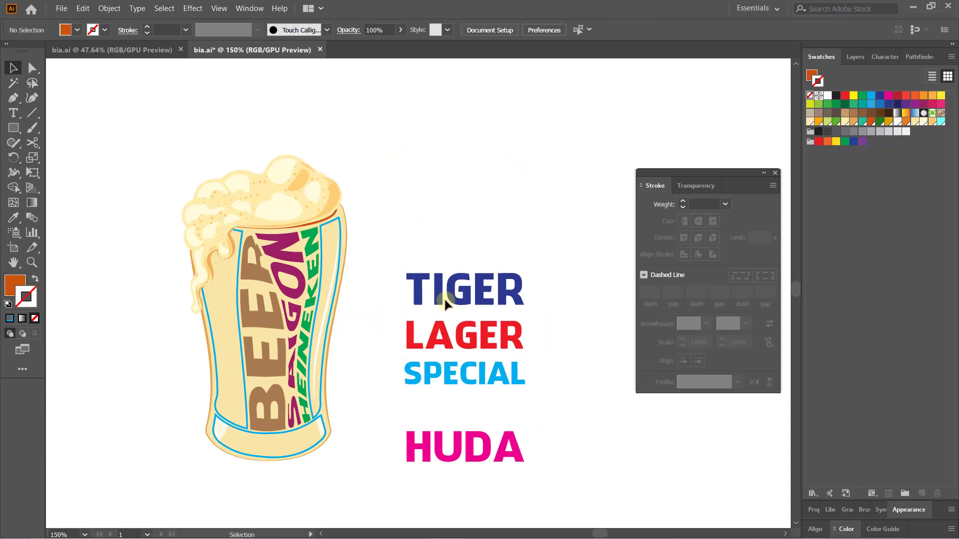
Rotate TIGER vertical and trial-warp it into the left band, then undo.
click(455, 292)
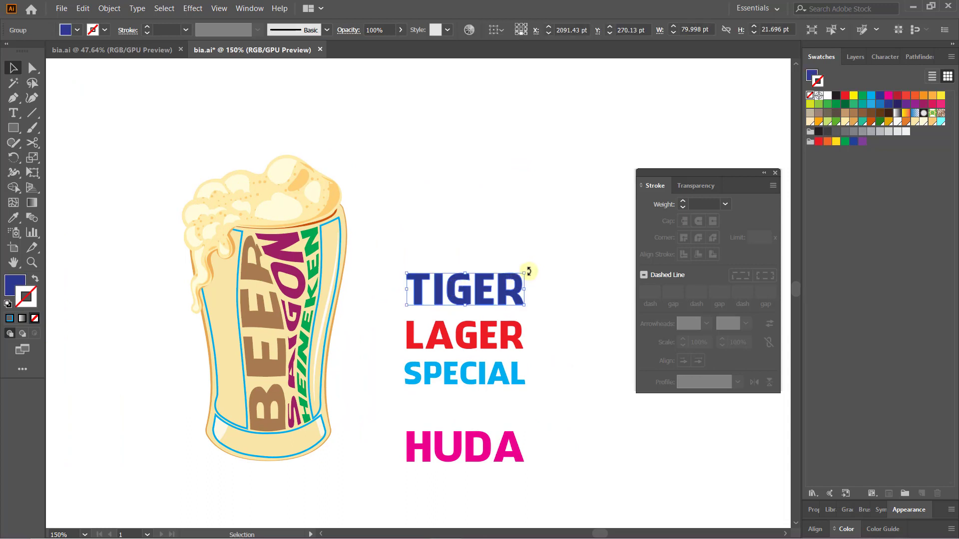
mouse_move(529, 266)
mouse_down()
mouse_move(498, 221)
mouse_move(443, 225)
mouse_up()
shift+click(220, 324)
key(ctrl+alt+c)
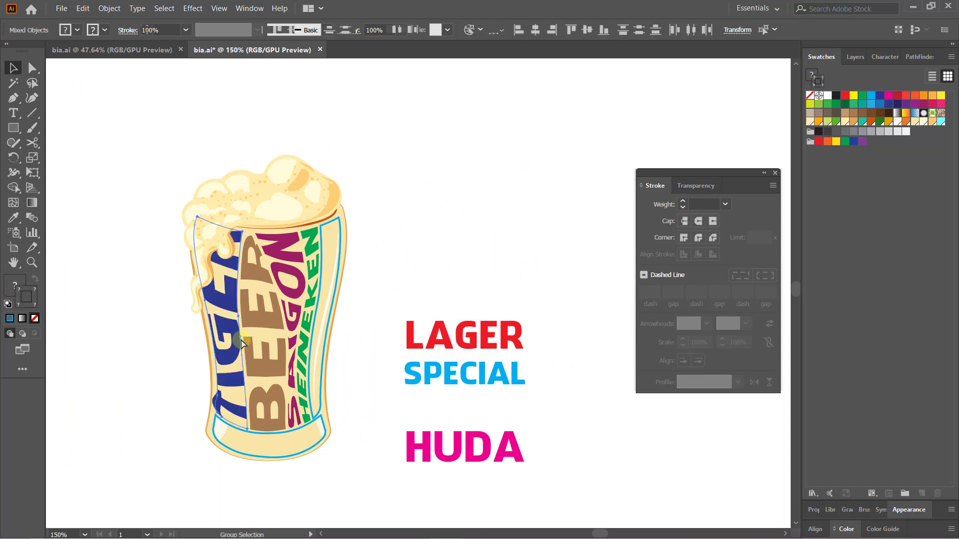
key(ctrl+z)
click(464, 280)
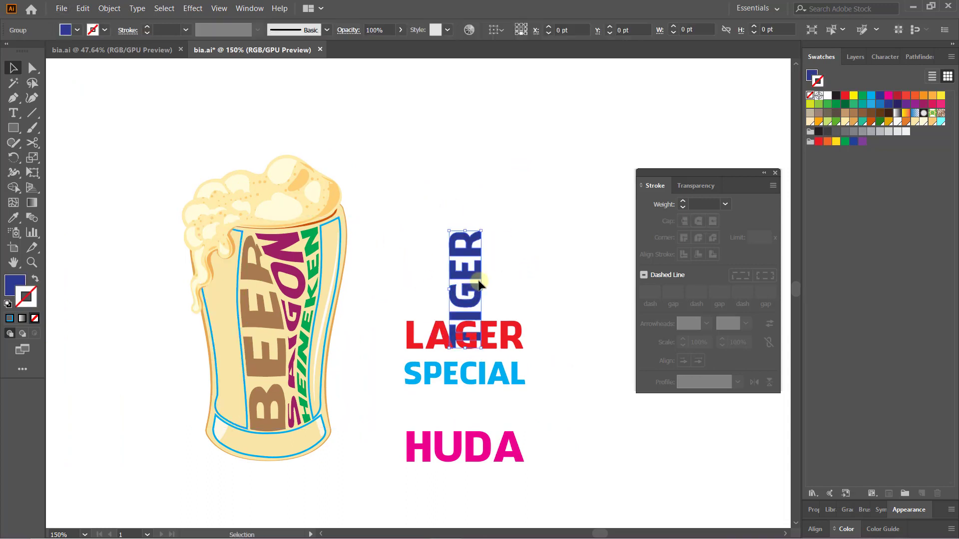
Rotate LAGER vertical and warp it into the glass's left band.
click(416, 340)
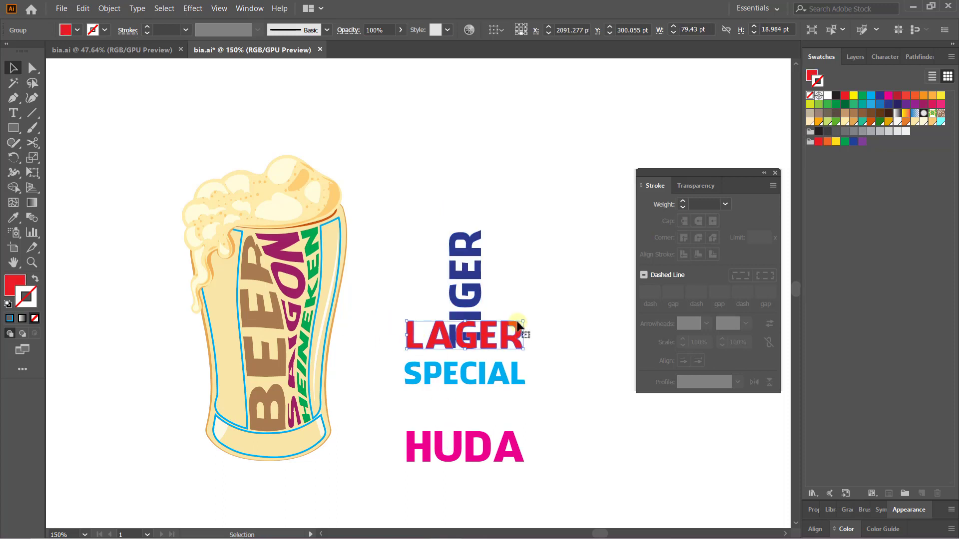
drag(514, 332, 414, 251)
shift+click(242, 344)
key(ctrl+alt+c)
click(379, 315)
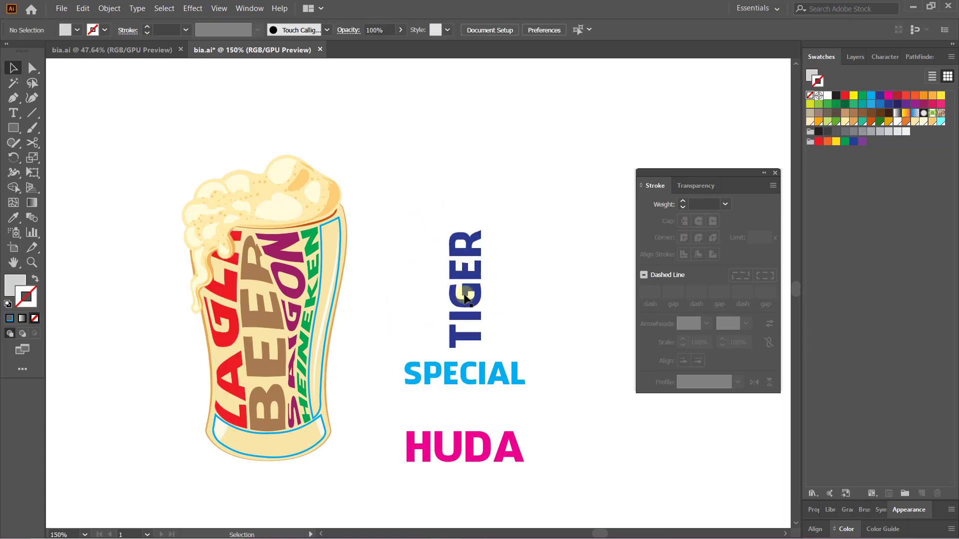
Rotate SPECIAL vertical and warp it into the glass's right band.
click(457, 373)
drag(531, 351, 442, 308)
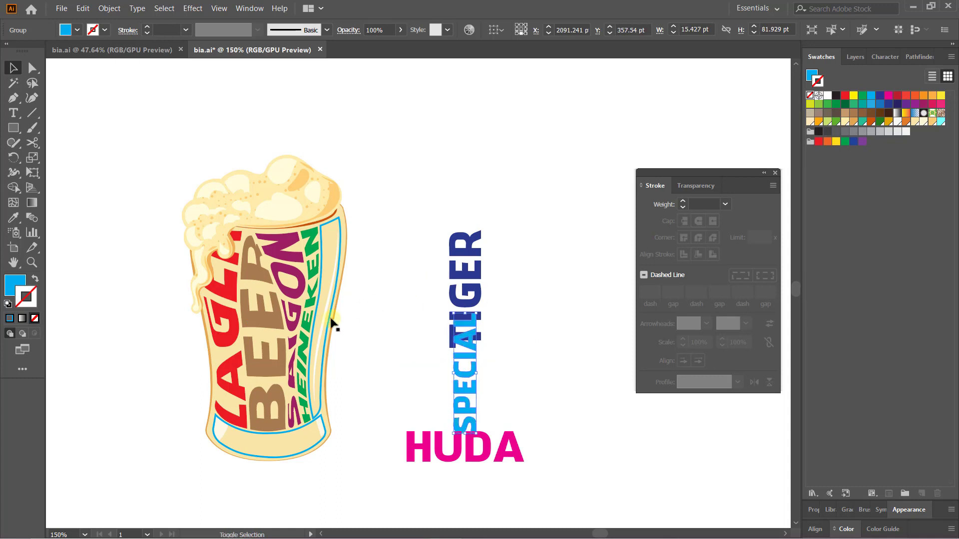
shift+click(331, 321)
key(ctrl+alt+c)
After undoing a trial HUDA warp, rotate TIGER horizontal and warp it across the glass bottom.
click(464, 446)
shift+click(323, 437)
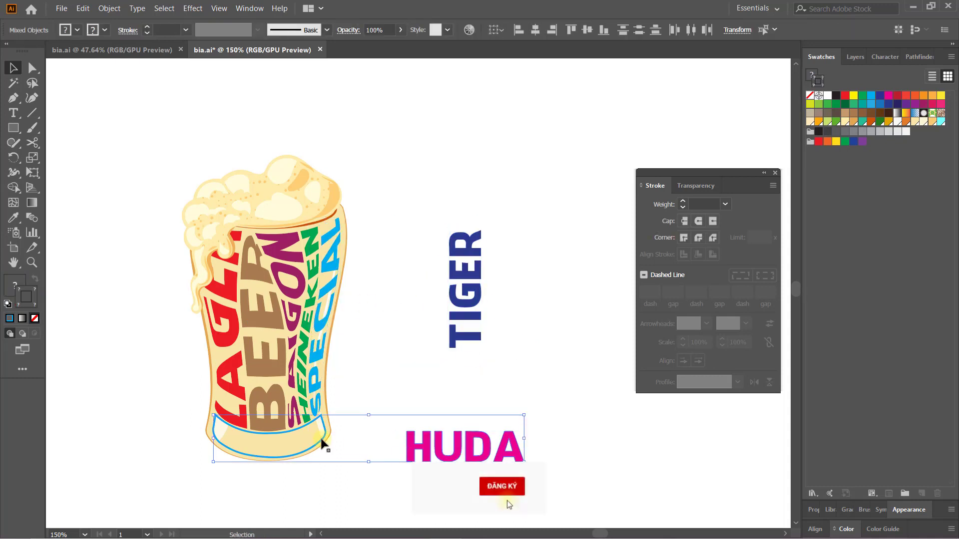
key(ctrl+alt+c)
key(ctrl+z)
click(464, 300)
drag(488, 232, 522, 313)
shift+click(330, 427)
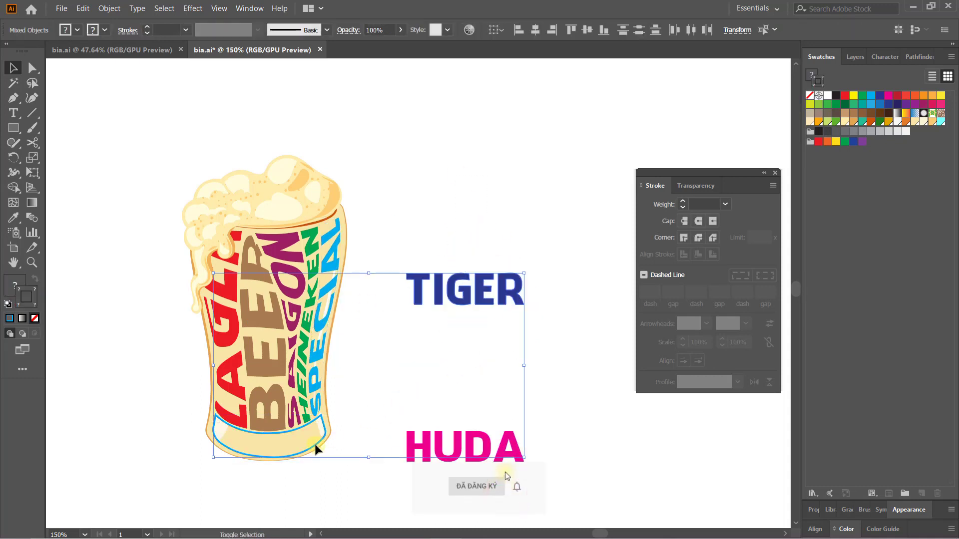
key(ctrl+alt+c)
Delete the leftover word HUDA and clear the selection.
click(465, 446)
key(F12)
click(531, 293)
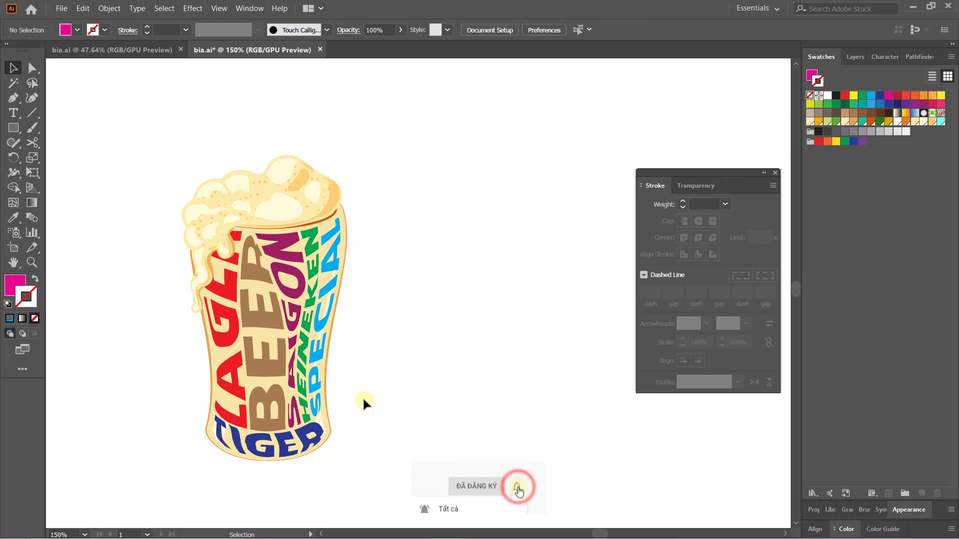
click(322, 427)
key(Delete)
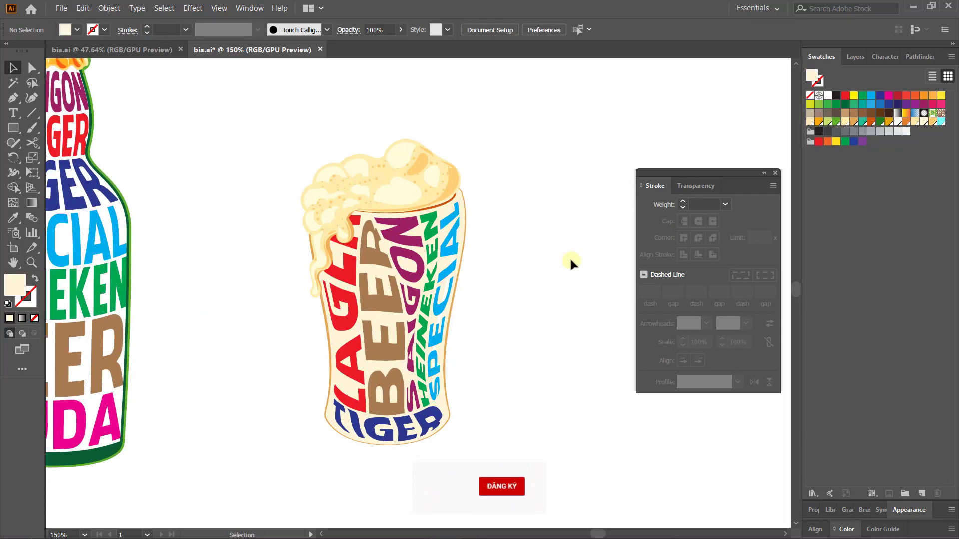
Delete the stray cream glass shape.
click(329, 413)
drag(329, 414, 114, 432)
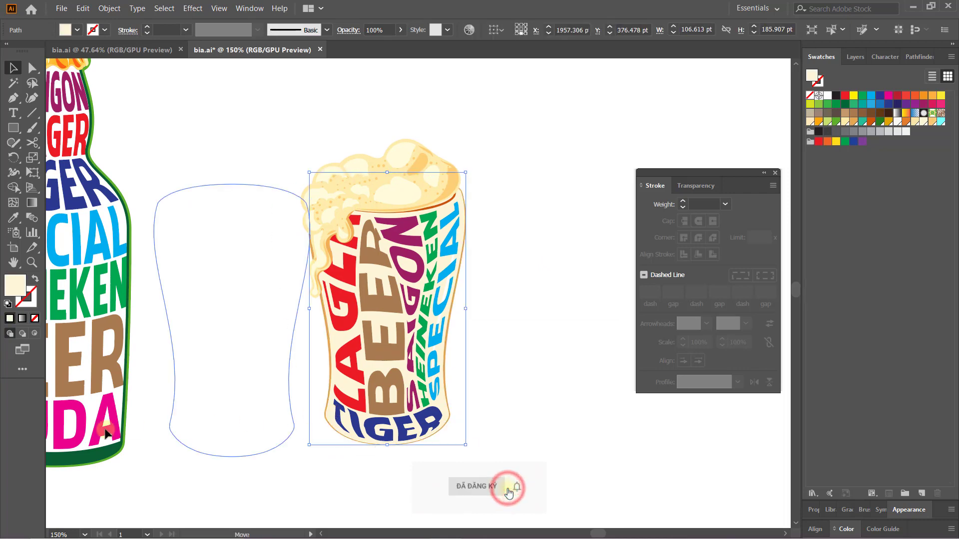
key(Delete)
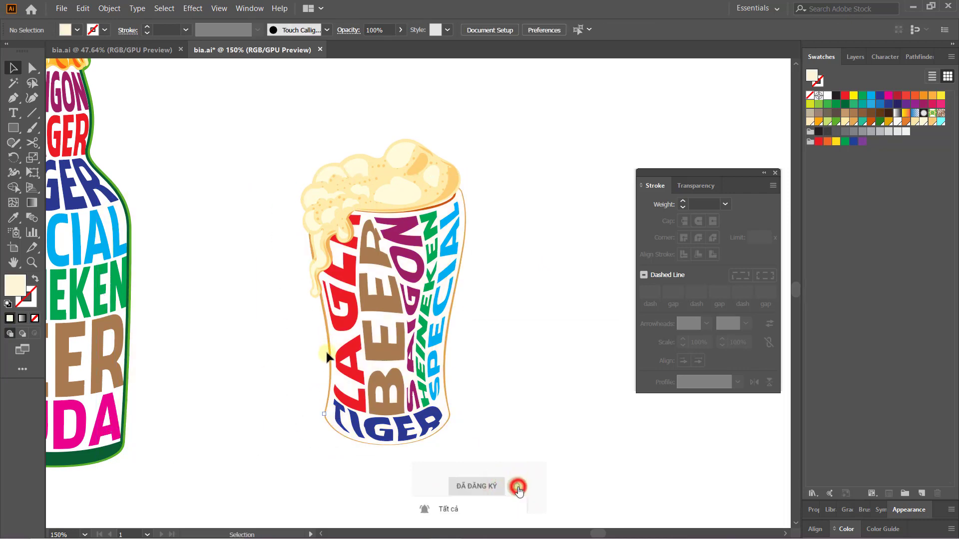
Zoom out and place the word-art glass beside the original beer glass.
mouse_move(425, 353)
mouse_down()
mouse_move(572, 335)
mouse_move(408, 374)
mouse_up()
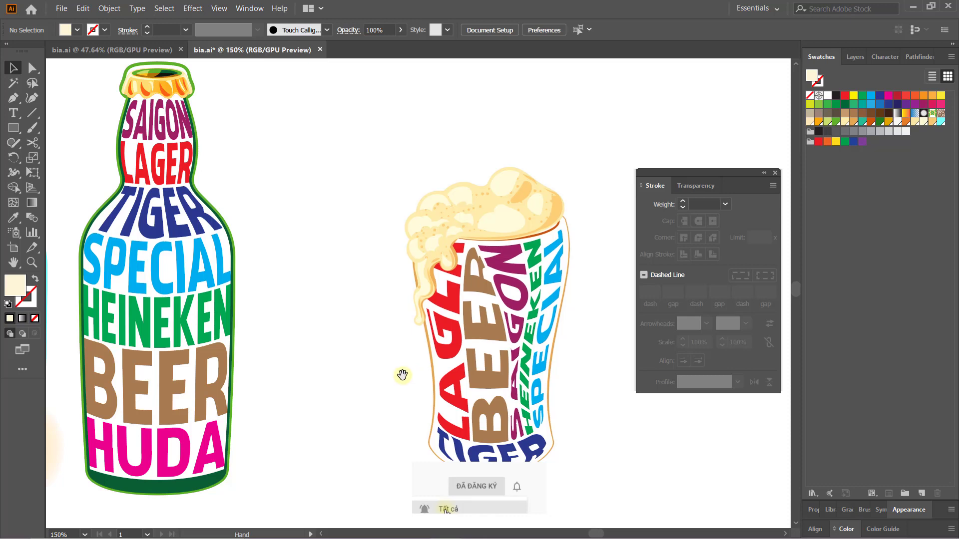
key(ctrl+minus)
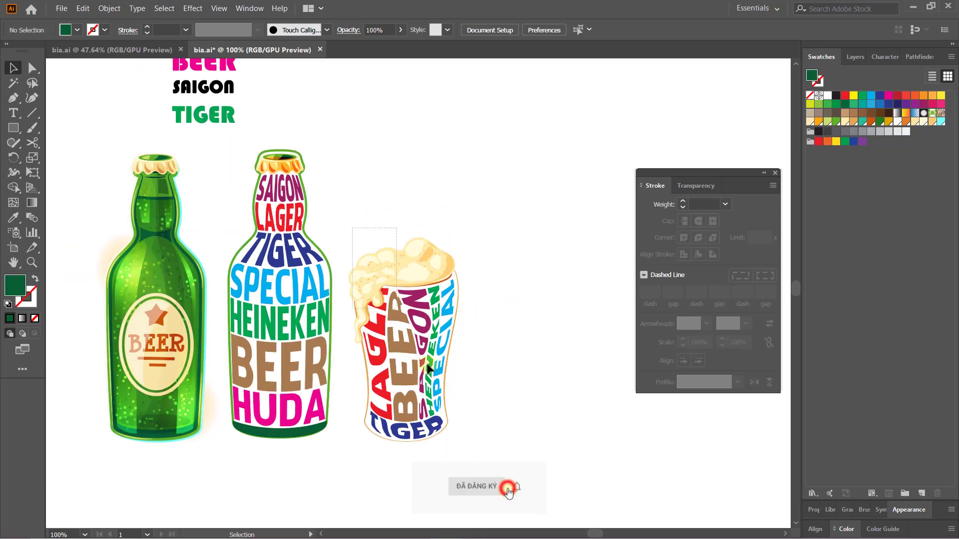
drag(424, 322, 478, 323)
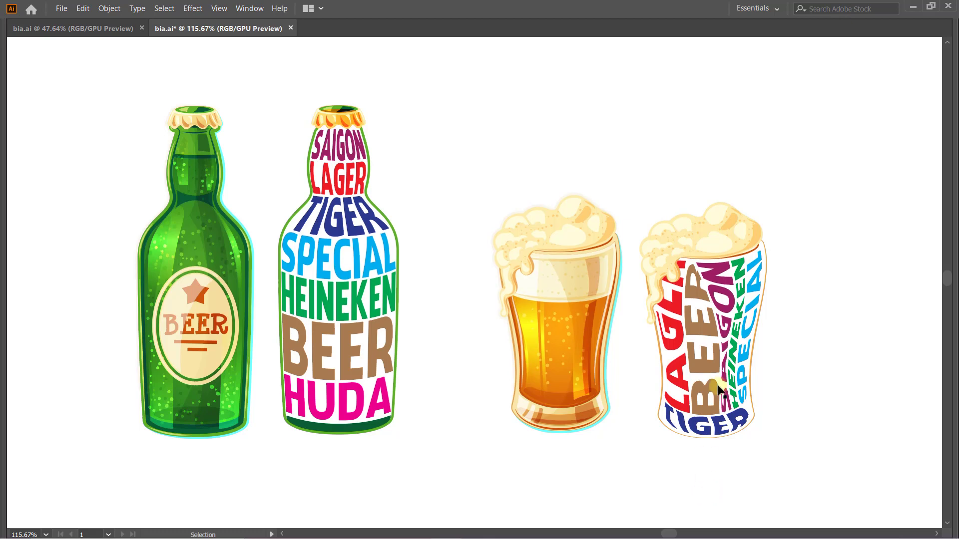
Select both beer glasses and align them with Vertical Align Bottom.
click(733, 286)
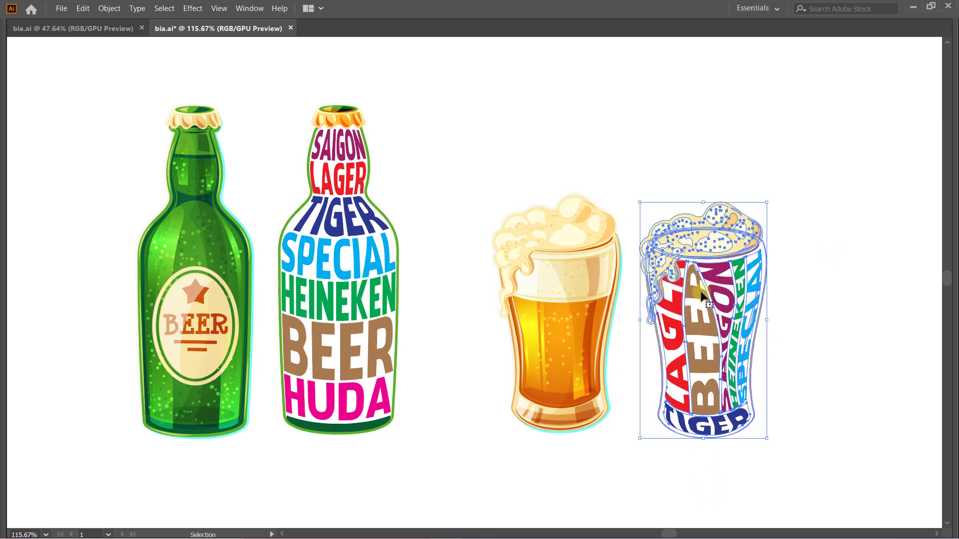
shift+click(585, 272)
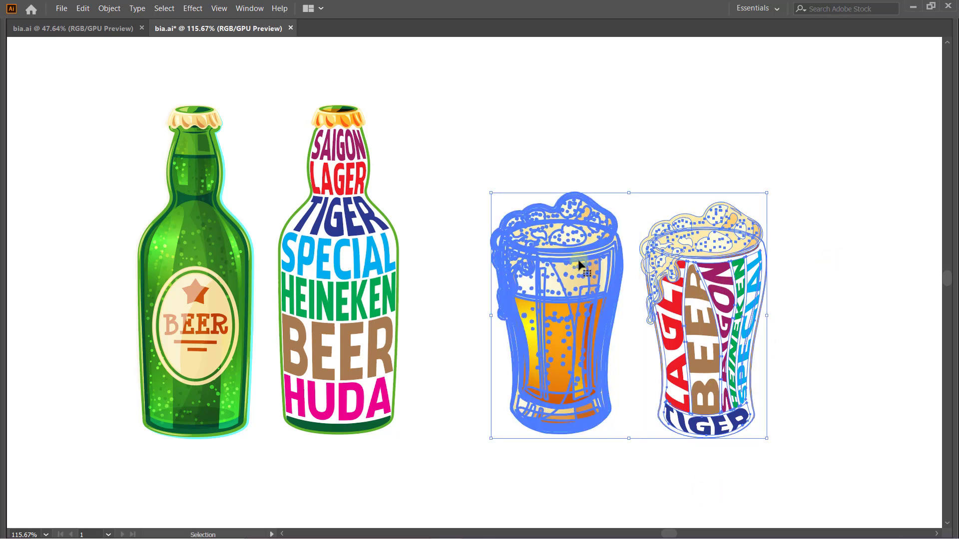
key(Tab)
scroll(559, 209, right, 5)
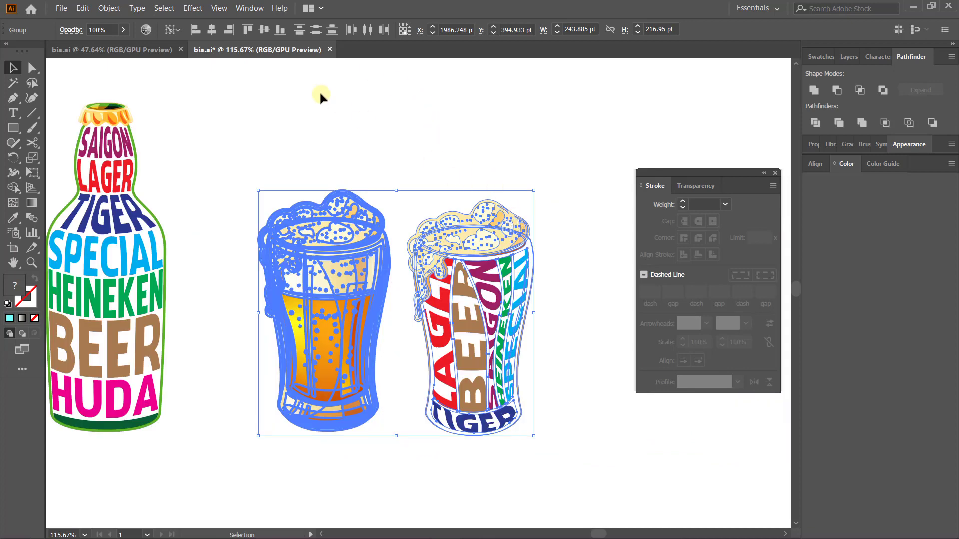
click(277, 31)
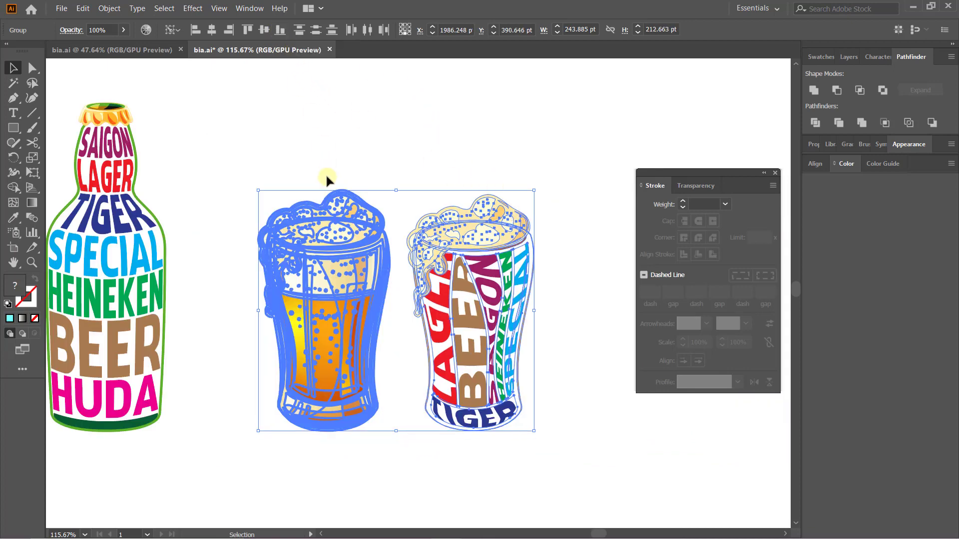